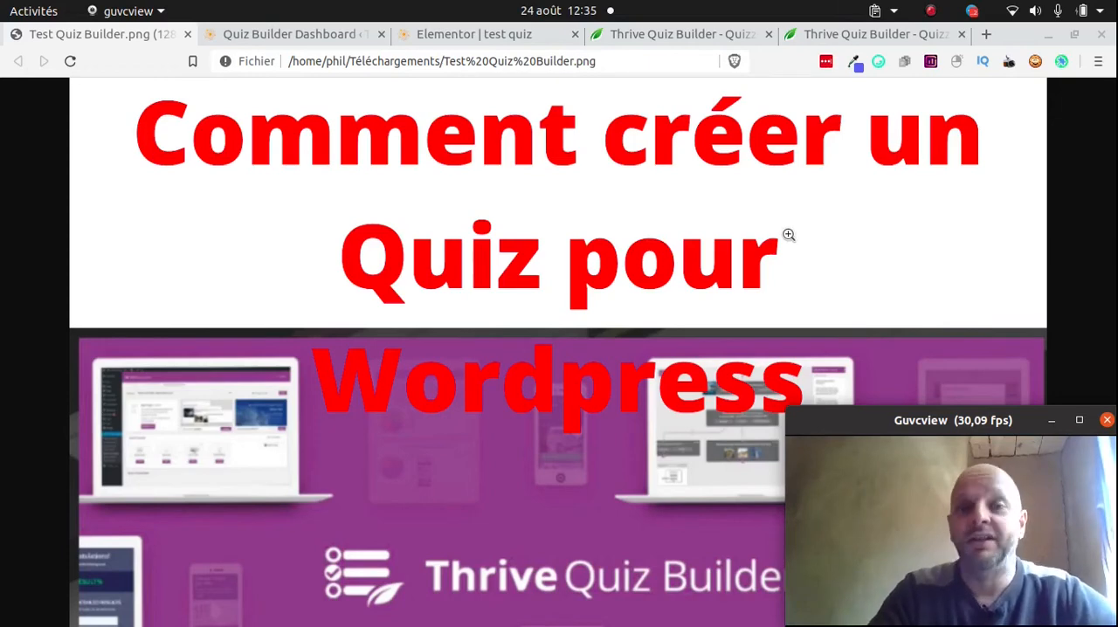
Start adding a new quiz from the Quiz Builder dashboard
click(288, 37)
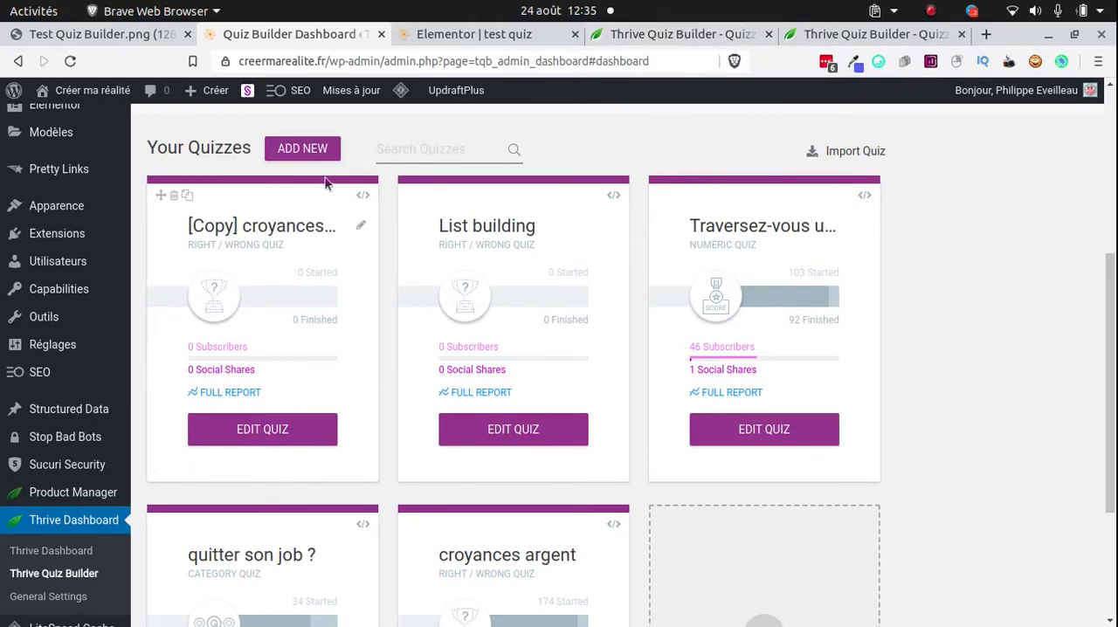
click(291, 151)
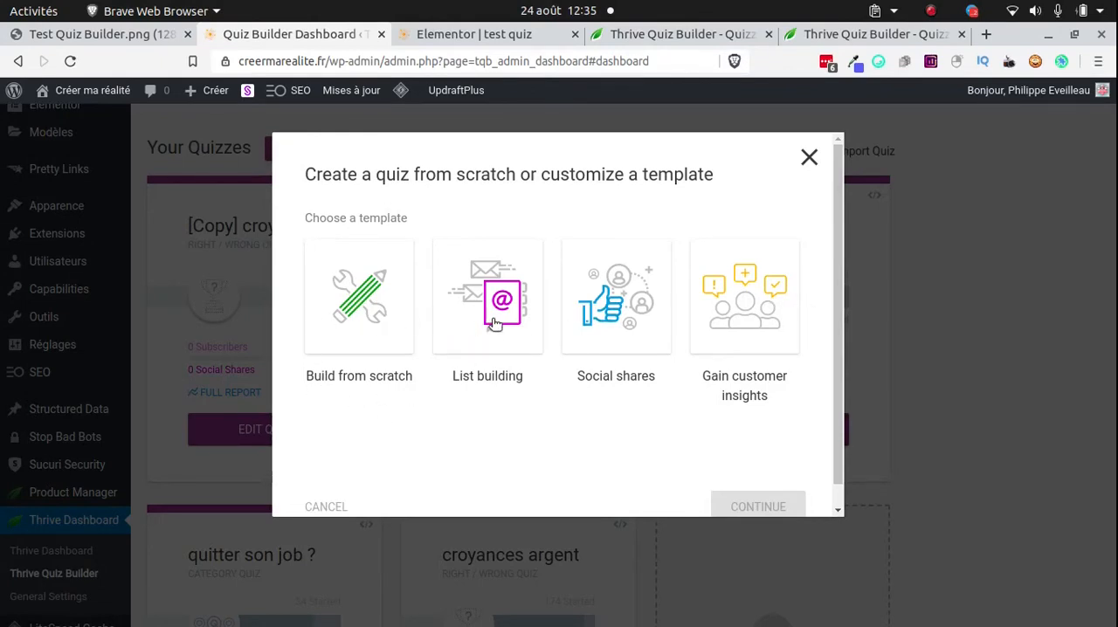
Bring up the Guvcview webcam window and set it to stay always on top
key(alt+Tab)
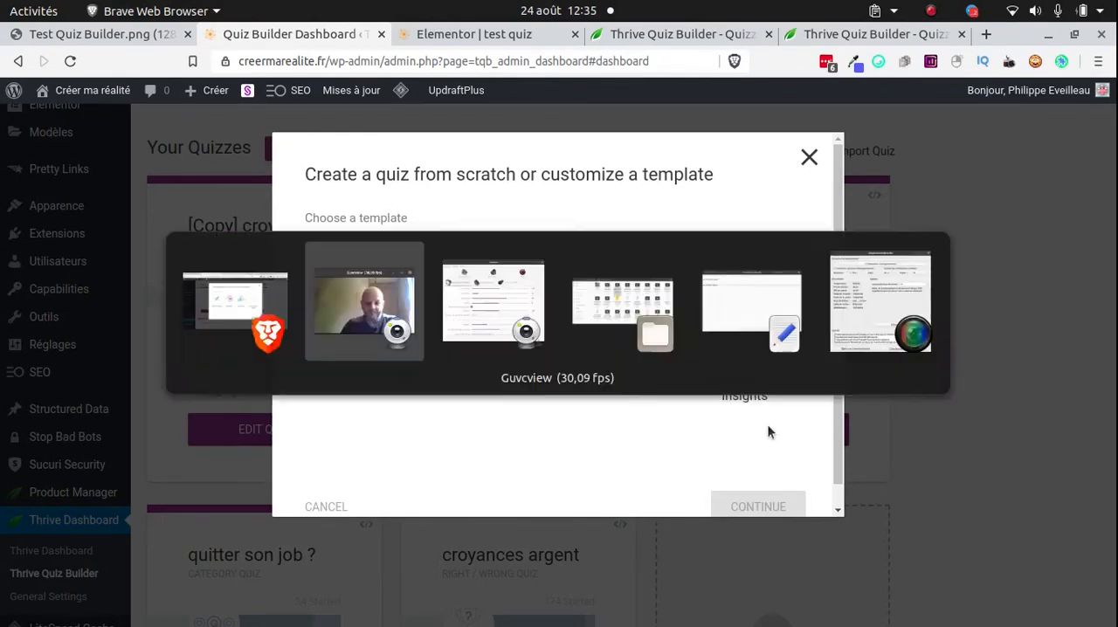
key(Tab)
key(Tab)
key(Tab)
key(Tab)
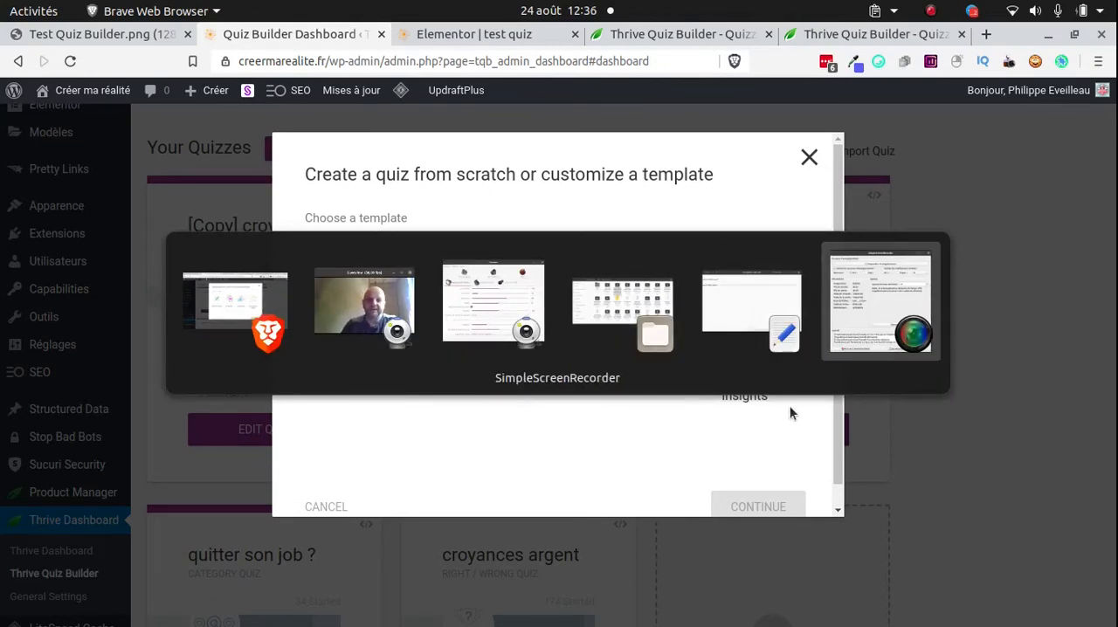
key(Tab)
key(Tab)
right_click(1021, 421)
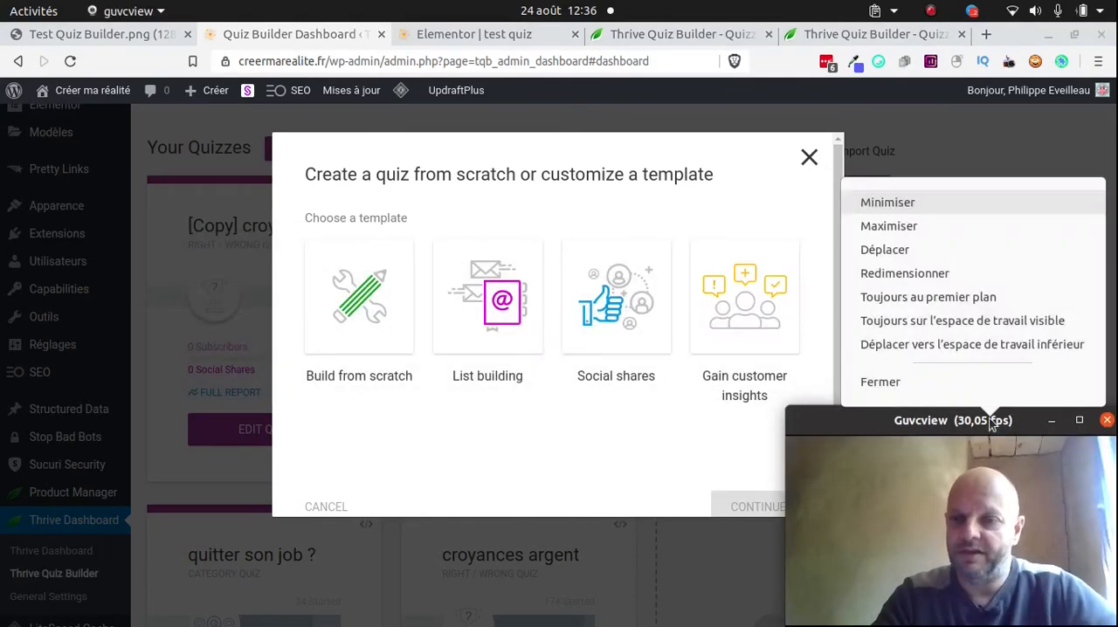
click(955, 298)
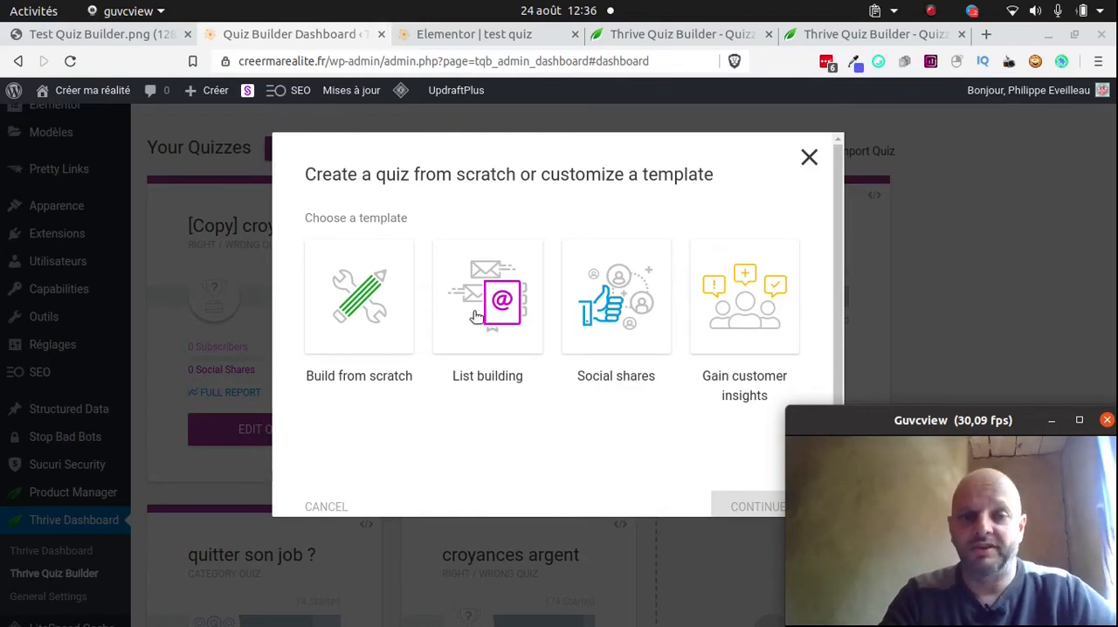
Create the quiz from the List building template and name it "Bon parent"
click(494, 311)
scroll(608, 398, down, 1)
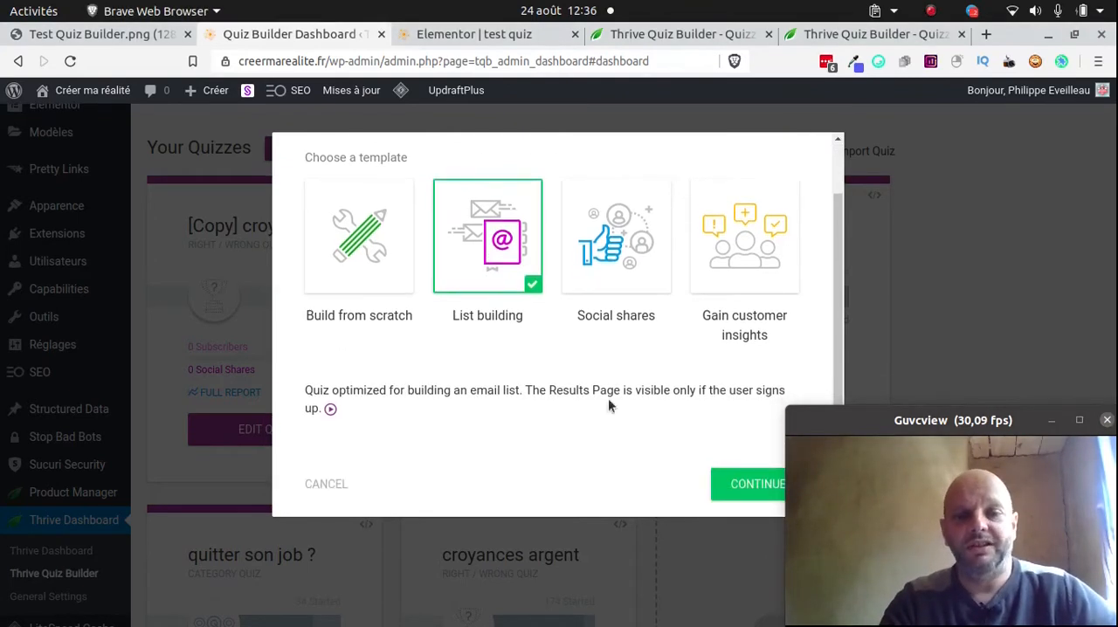
click(734, 483)
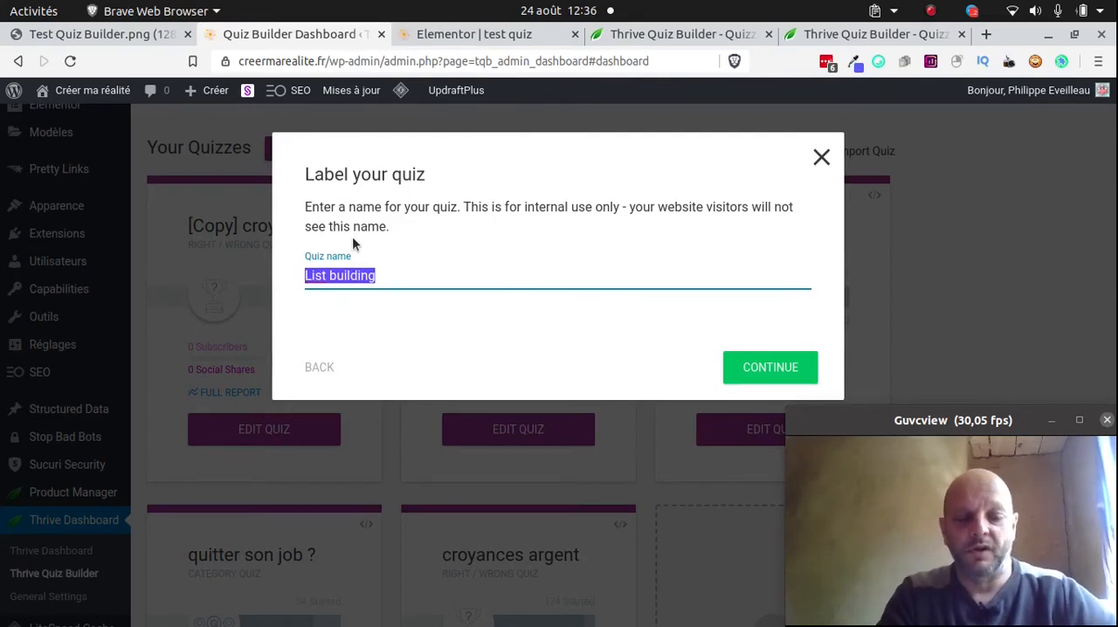
text(Bon parent)
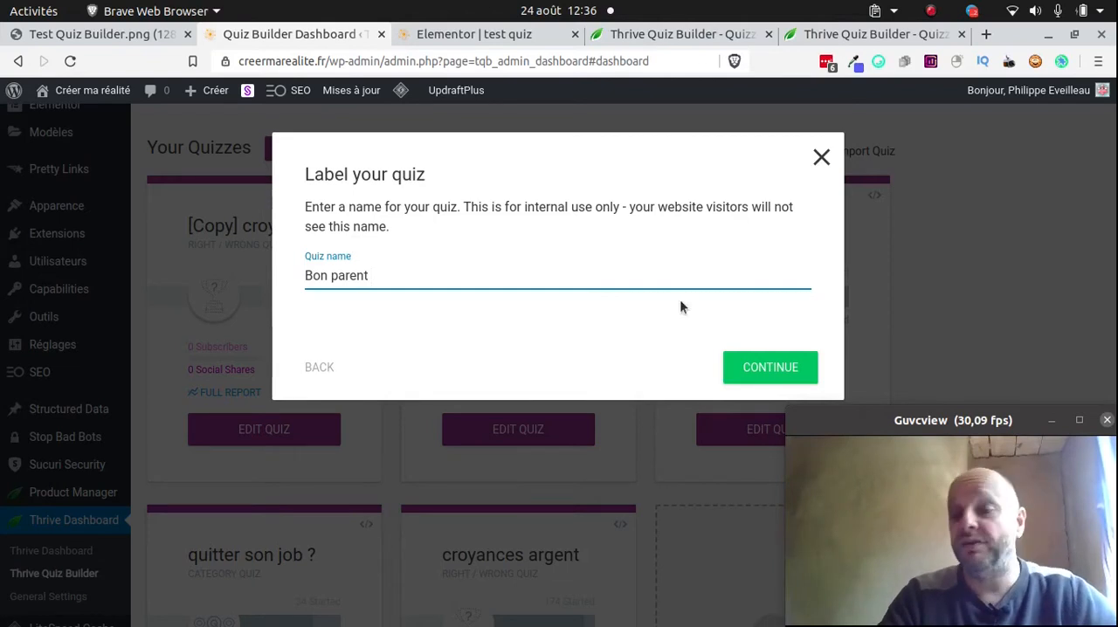
click(749, 370)
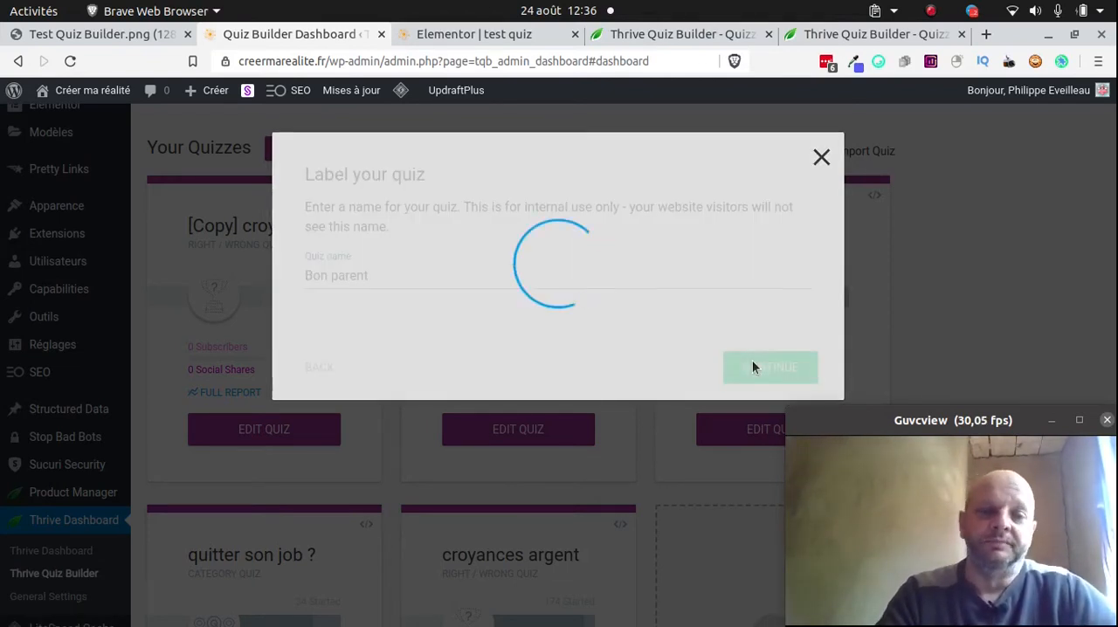
right_click(751, 366)
click(682, 350)
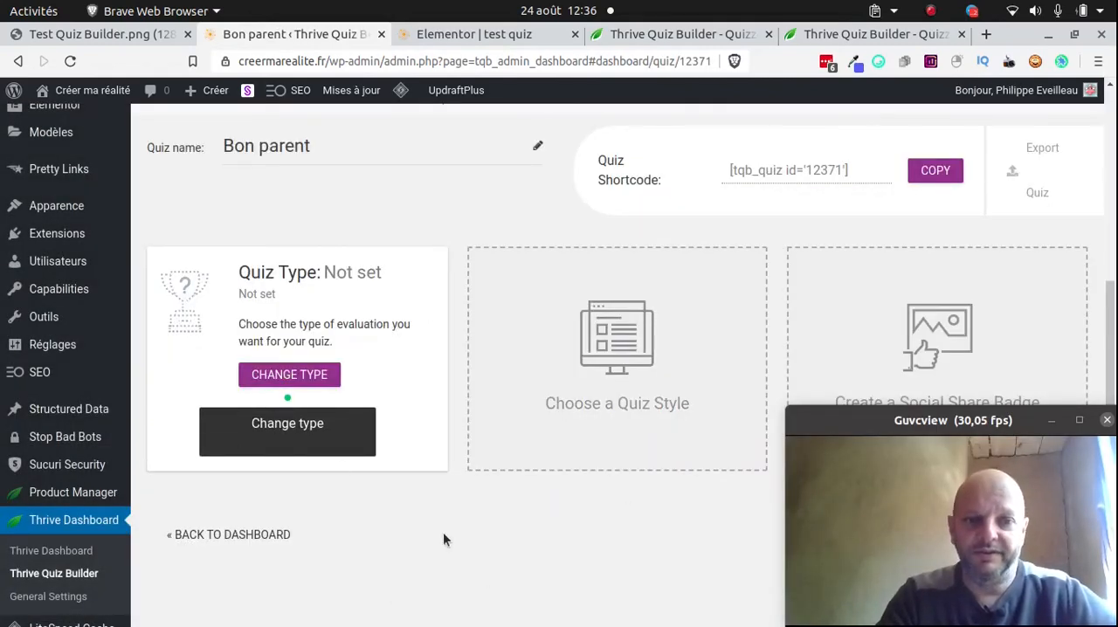
Set the quiz's evaluation type to Right/Wrong, reviewing the Number, Percentage and Category types as well
scroll(612, 441, down, 2)
scroll(611, 441, up, 3)
scroll(369, 399, down, 3)
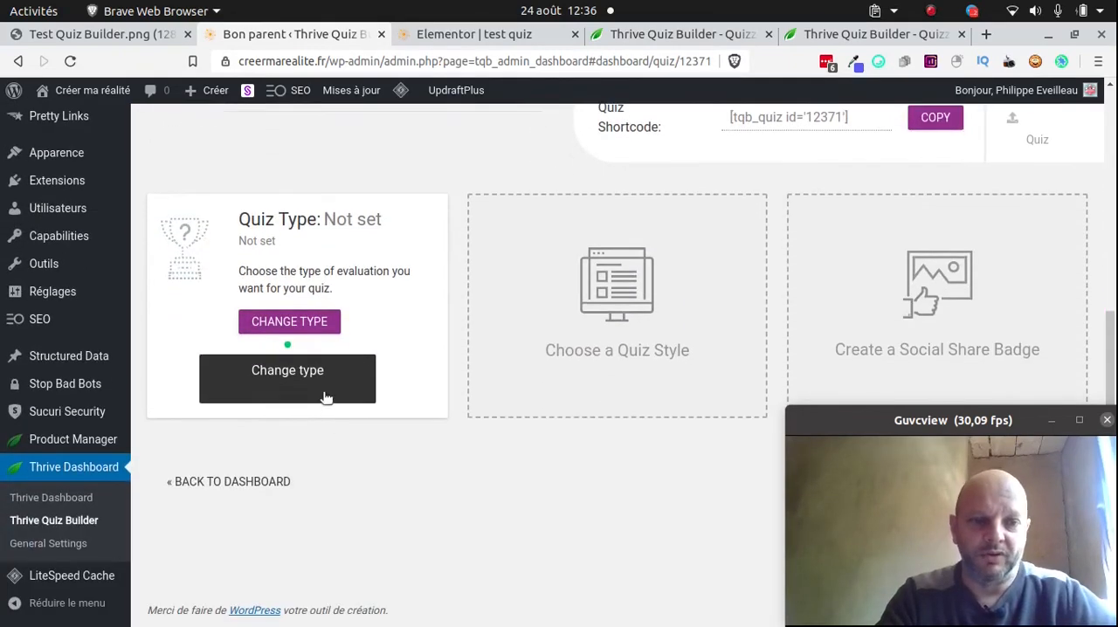
click(323, 379)
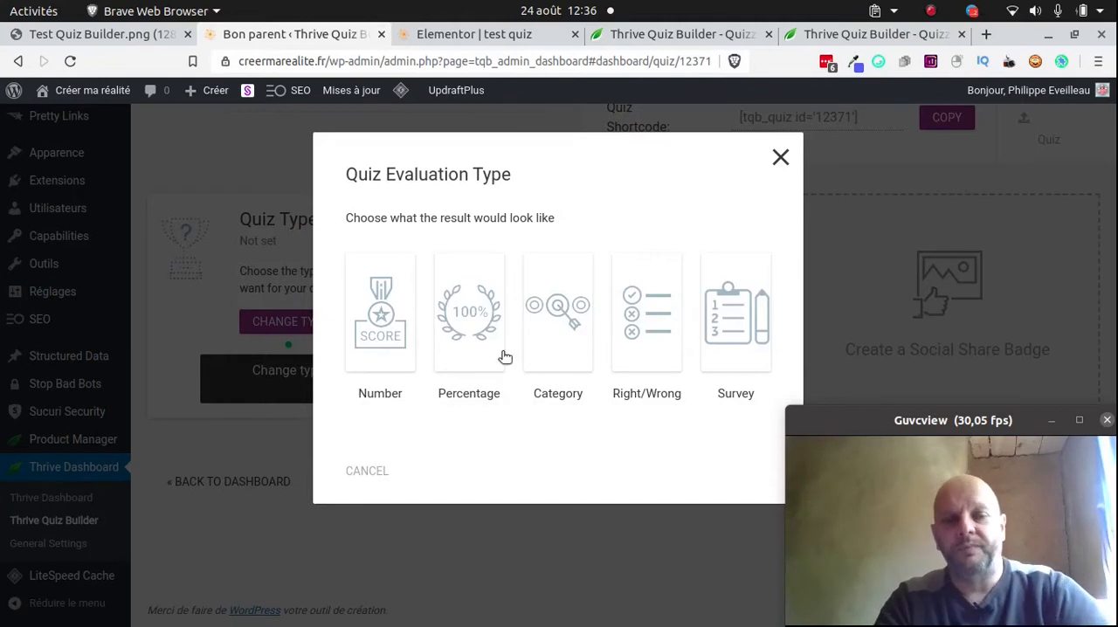
click(643, 334)
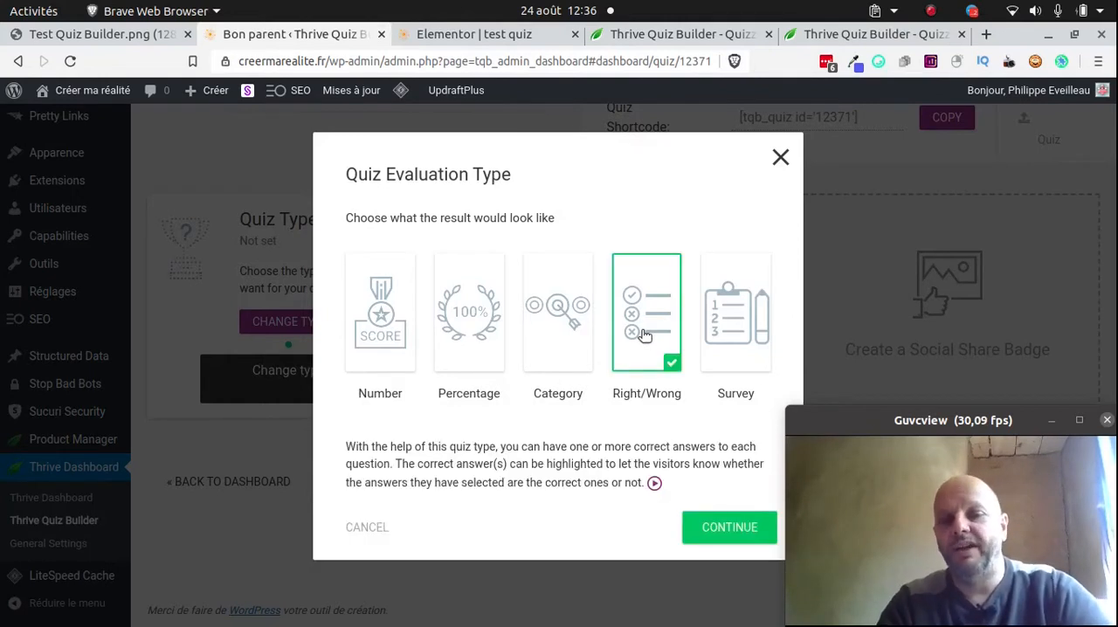
click(408, 321)
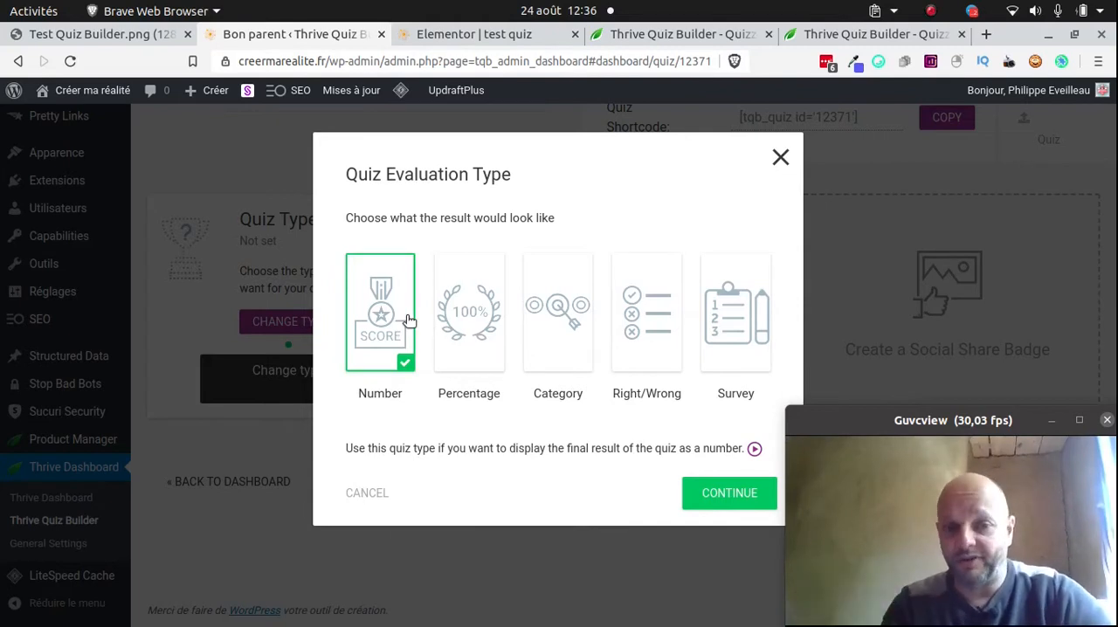
click(471, 325)
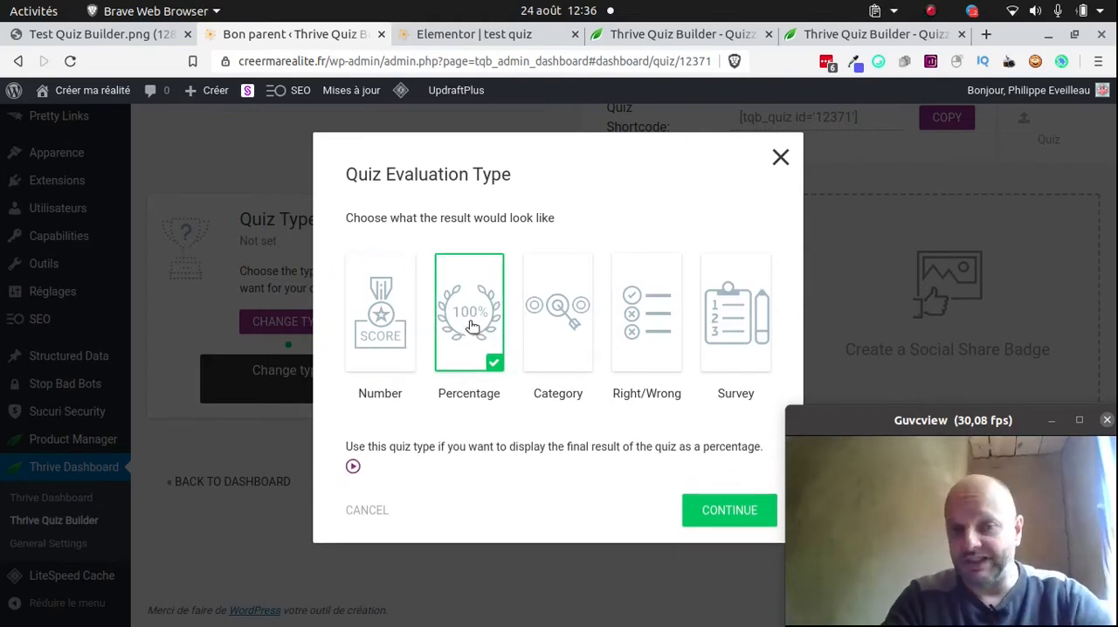
click(539, 330)
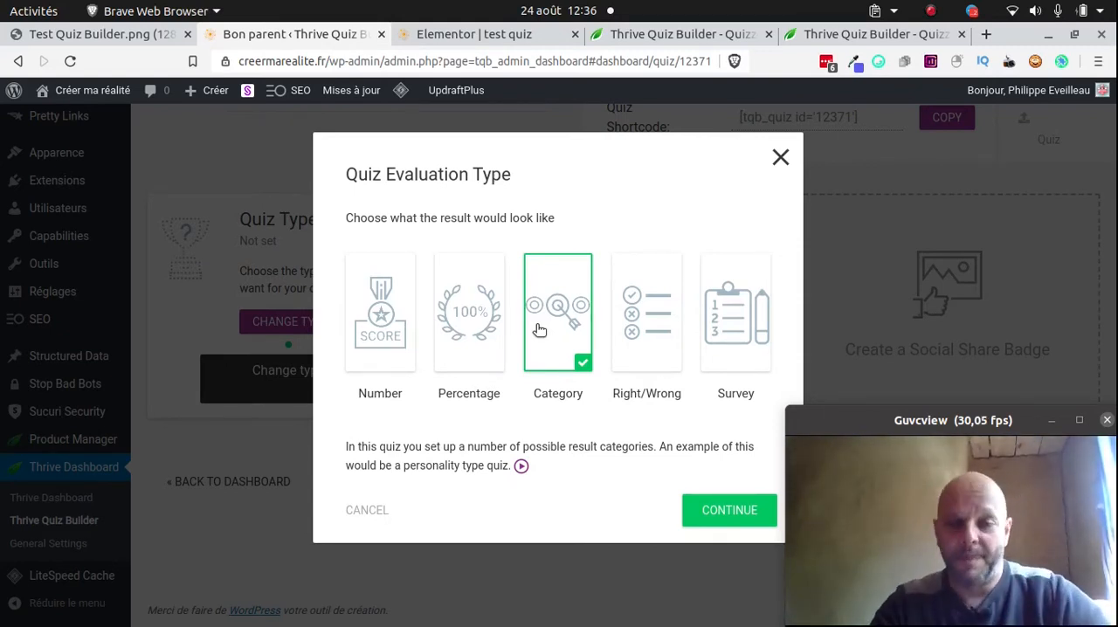
click(659, 316)
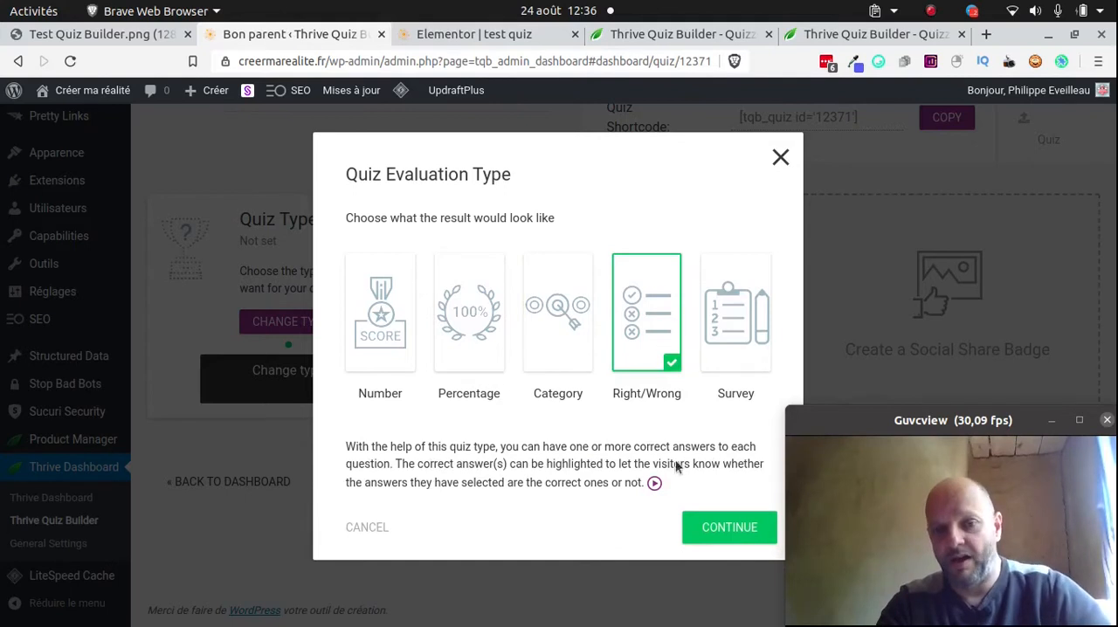
click(724, 529)
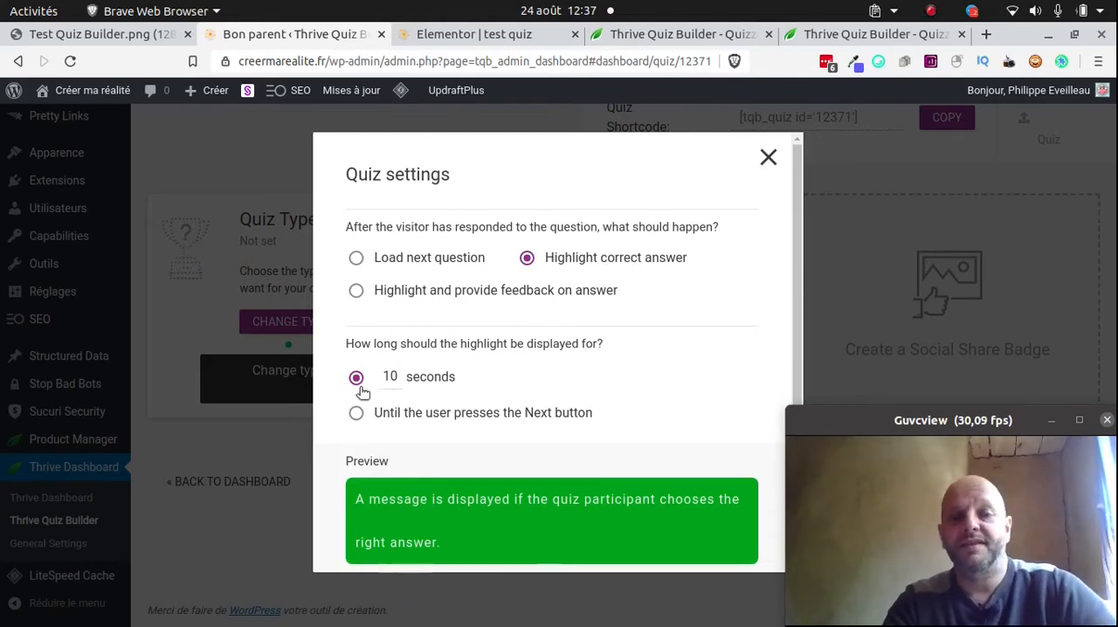
Set the answer highlight to display until the user presses the Next button and save the quiz settings
click(416, 419)
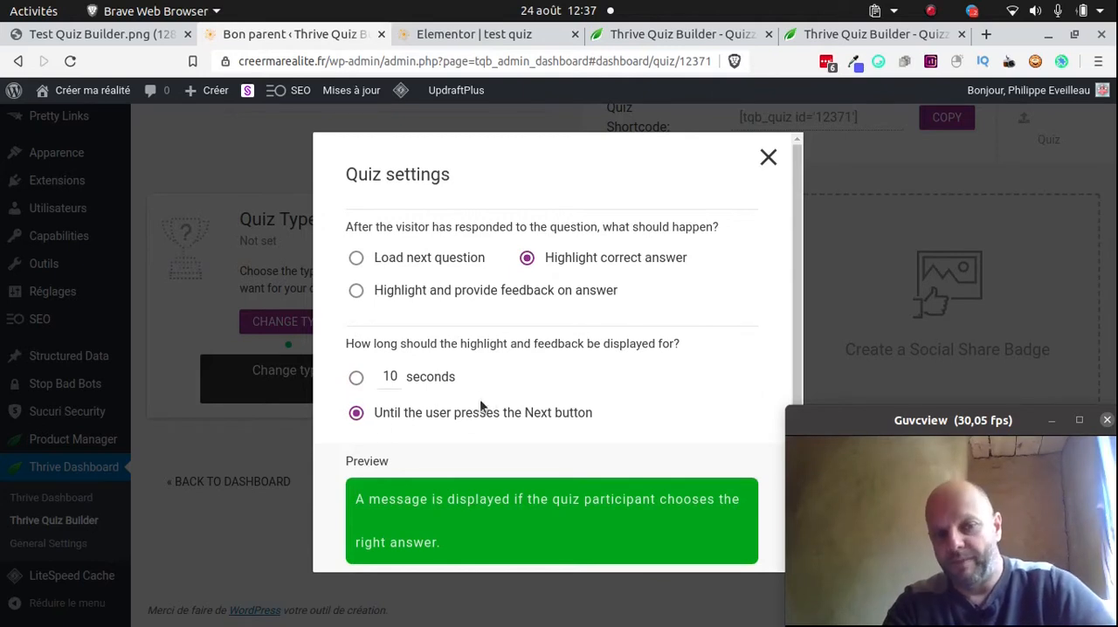
scroll(468, 394, down, 2)
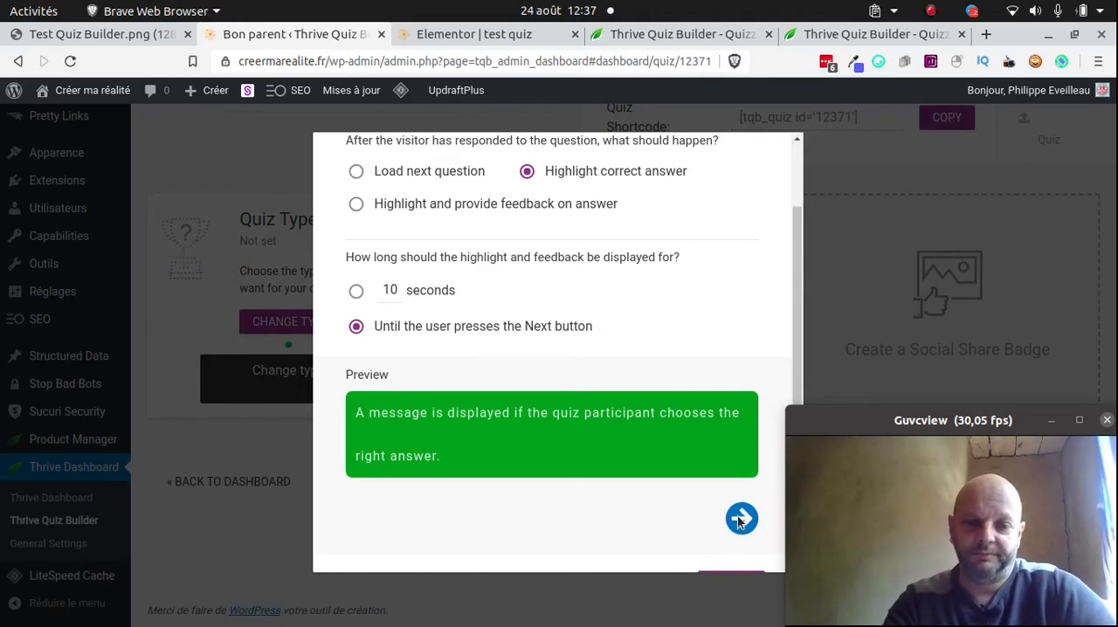
scroll(737, 522, down, 1)
click(736, 543)
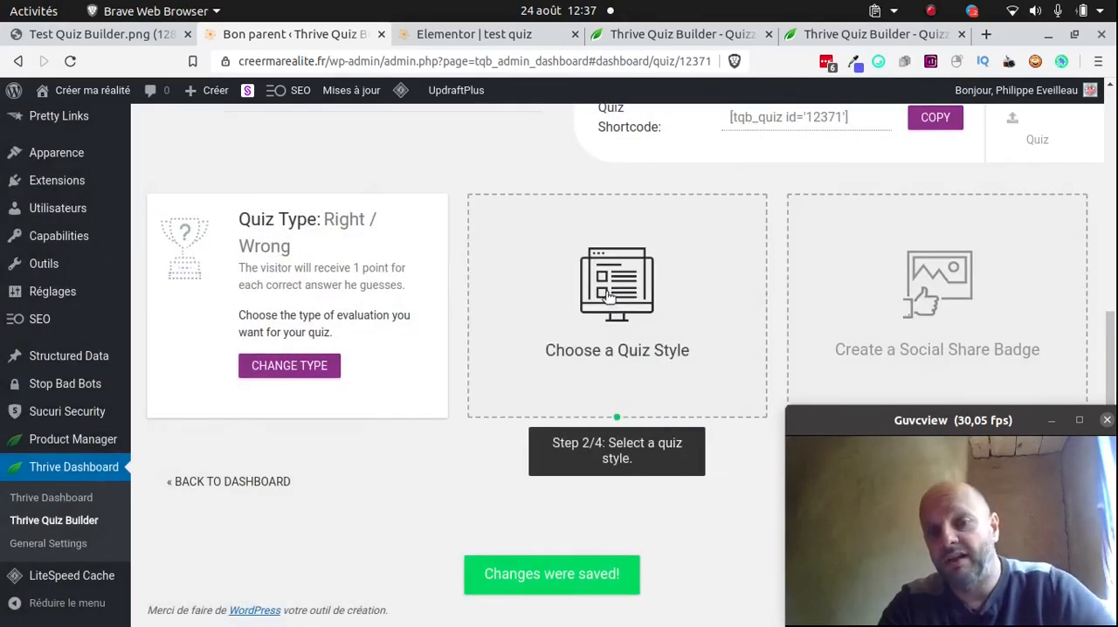
Browse the available quiz styles and apply the Minimalist style, shifting the webcam window aside to confirm
click(608, 296)
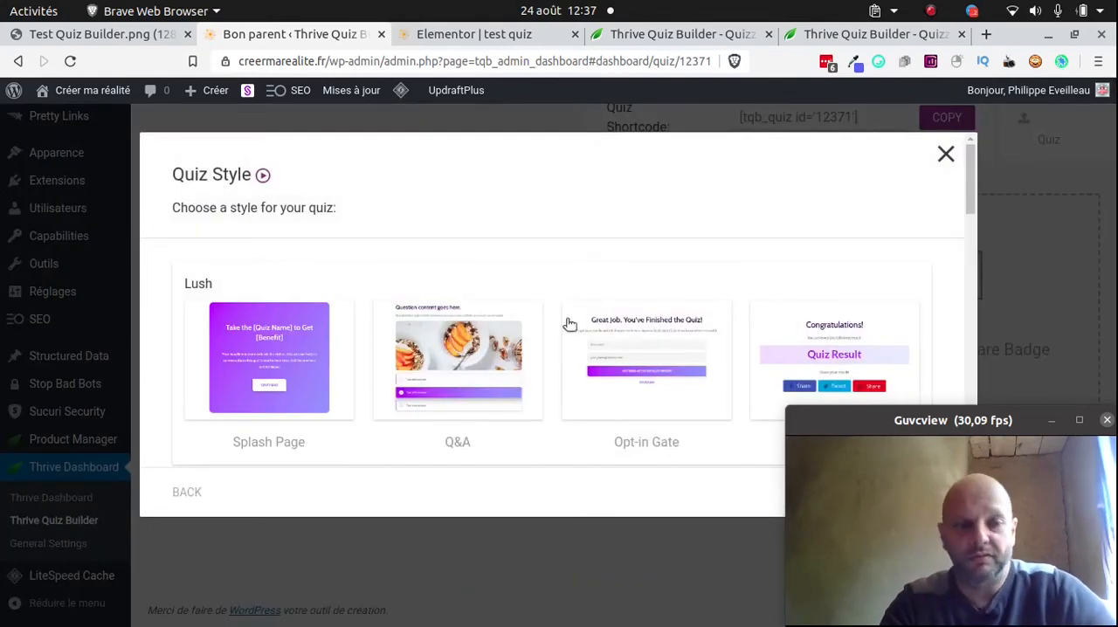
scroll(585, 282, down, 3)
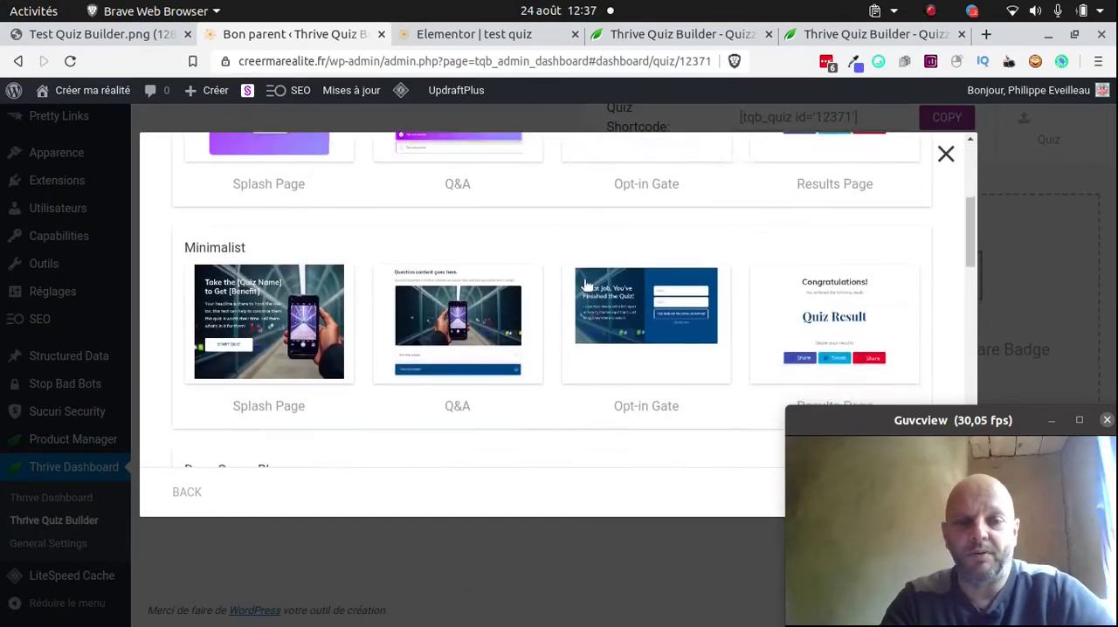
scroll(584, 284, down, 10)
scroll(584, 284, up, 10)
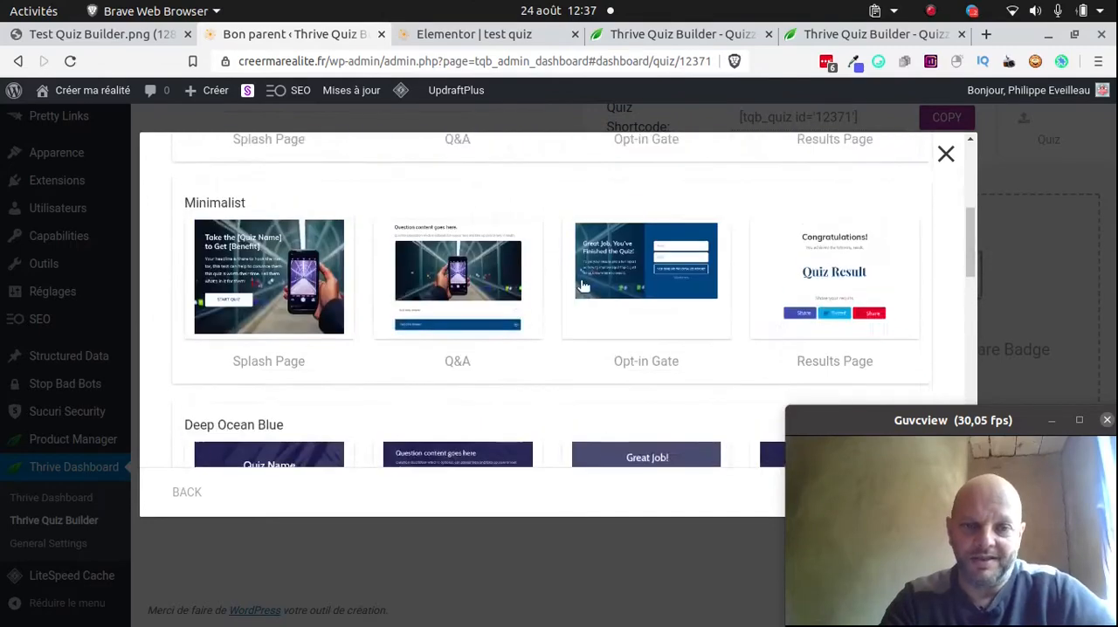
scroll(582, 285, up, 4)
scroll(576, 284, down, 6)
scroll(577, 282, up, 4)
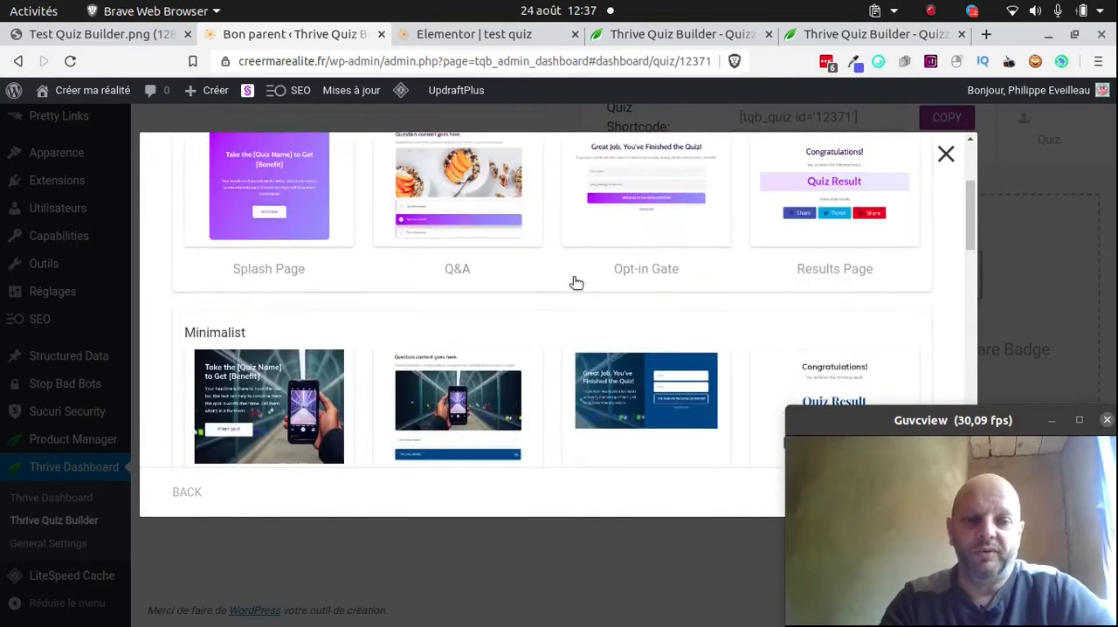
scroll(559, 282, down, 3)
scroll(539, 282, up, 1)
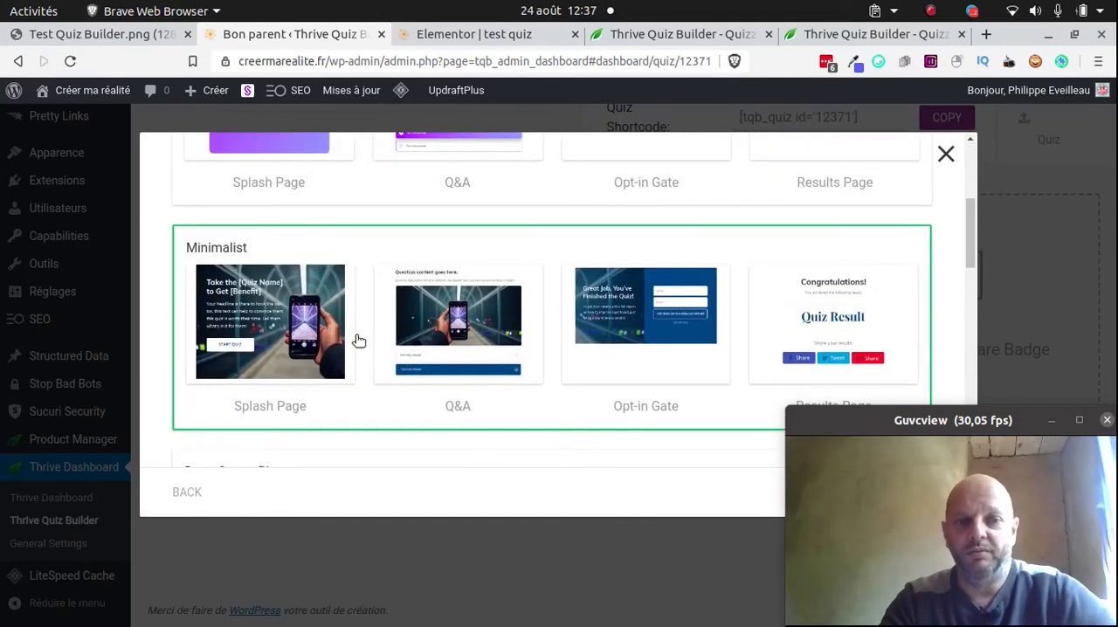
click(358, 340)
scroll(843, 304, down, 3)
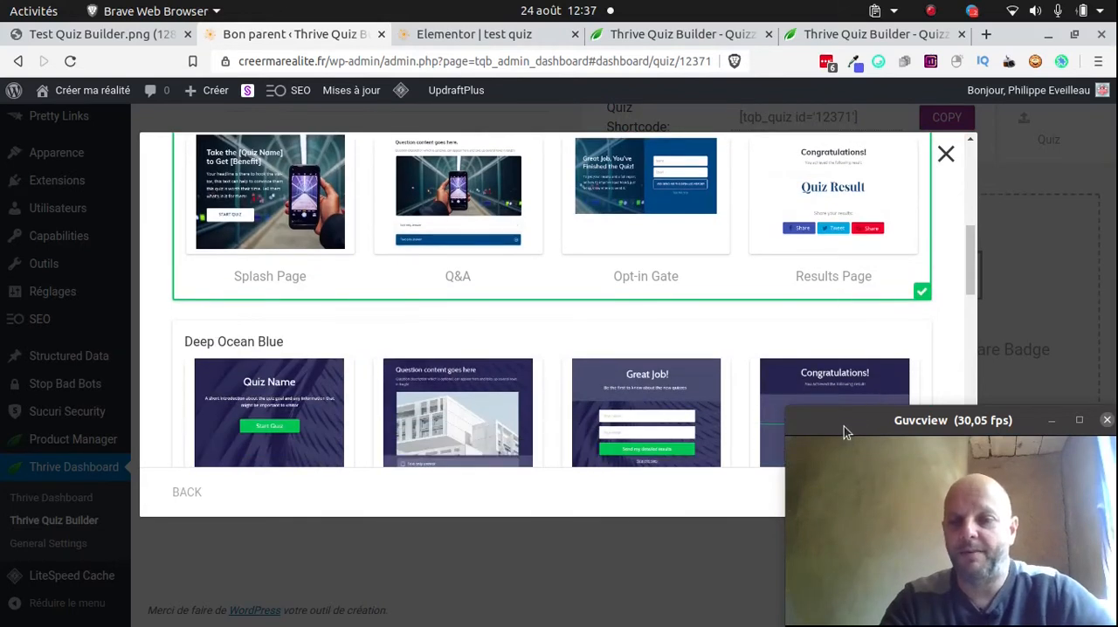
mouse_move(825, 433)
mouse_down()
mouse_move(982, 458)
mouse_move(803, 435)
mouse_up()
click(856, 492)
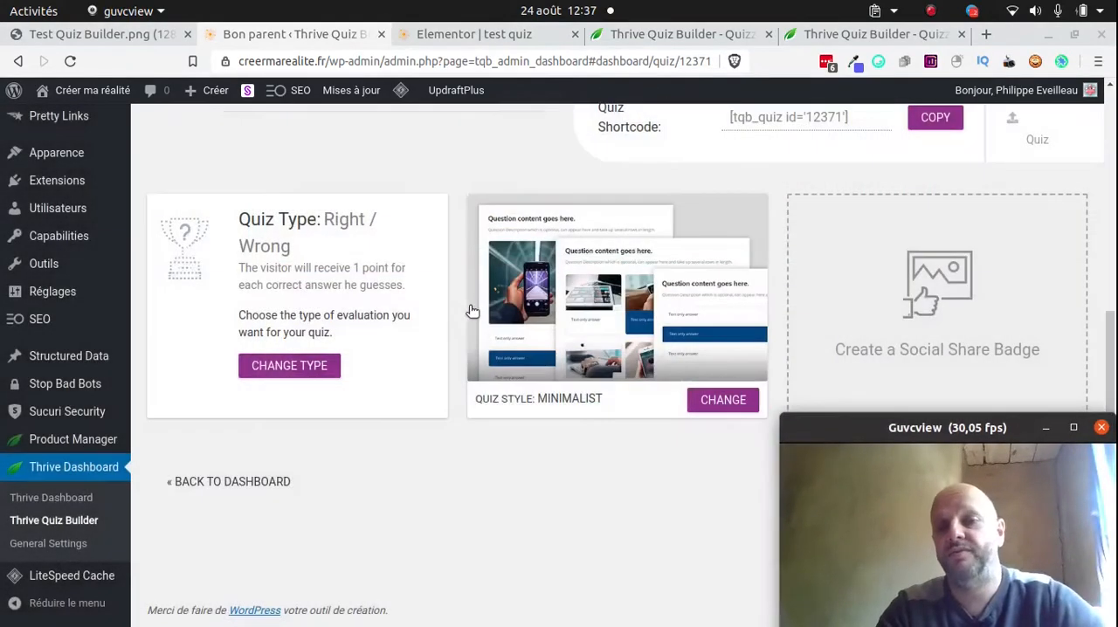
Create a social share badge from the Dynamic template, moving the webcam window out of the way meanwhile
click(918, 276)
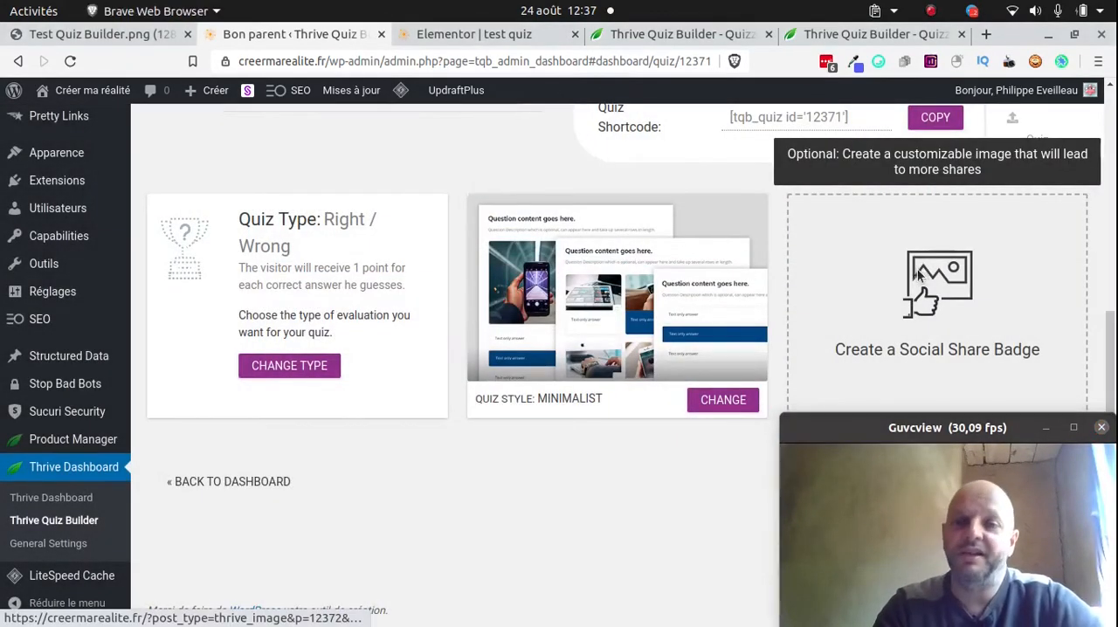
click(917, 275)
right_click(917, 274)
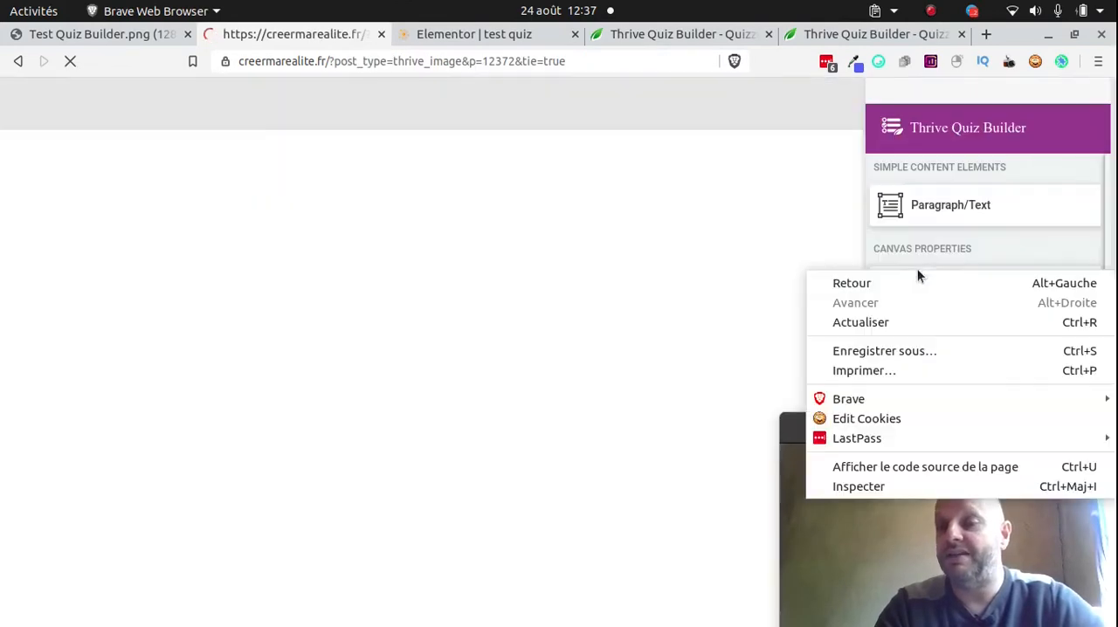
click(808, 265)
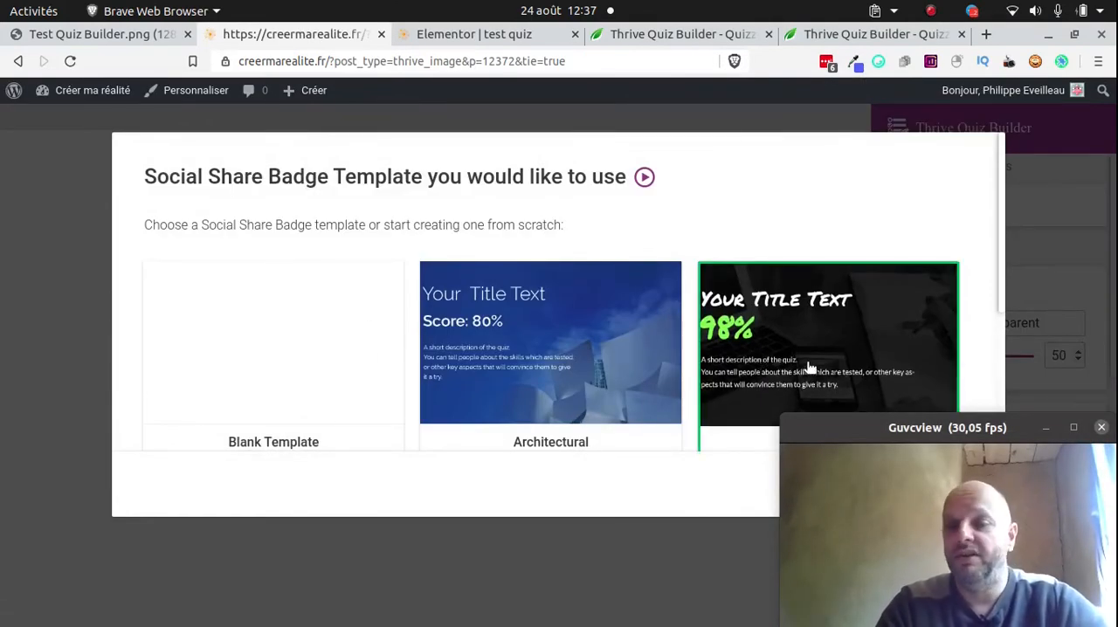
drag(815, 427, 355, 468)
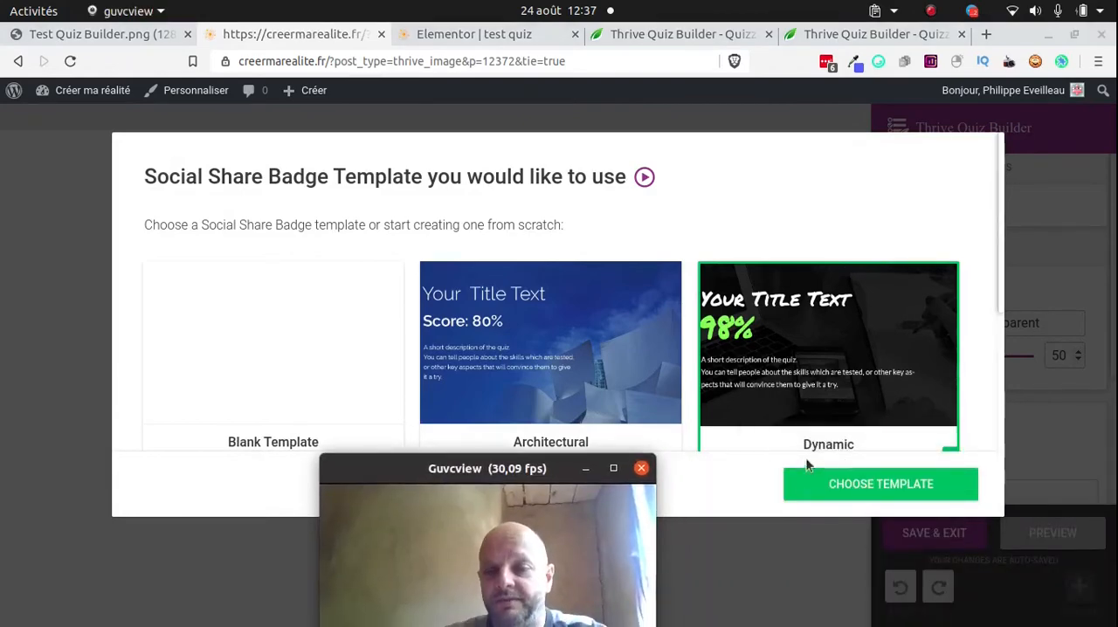
click(838, 482)
drag(449, 470, 909, 408)
click(271, 245)
triple_click(273, 248)
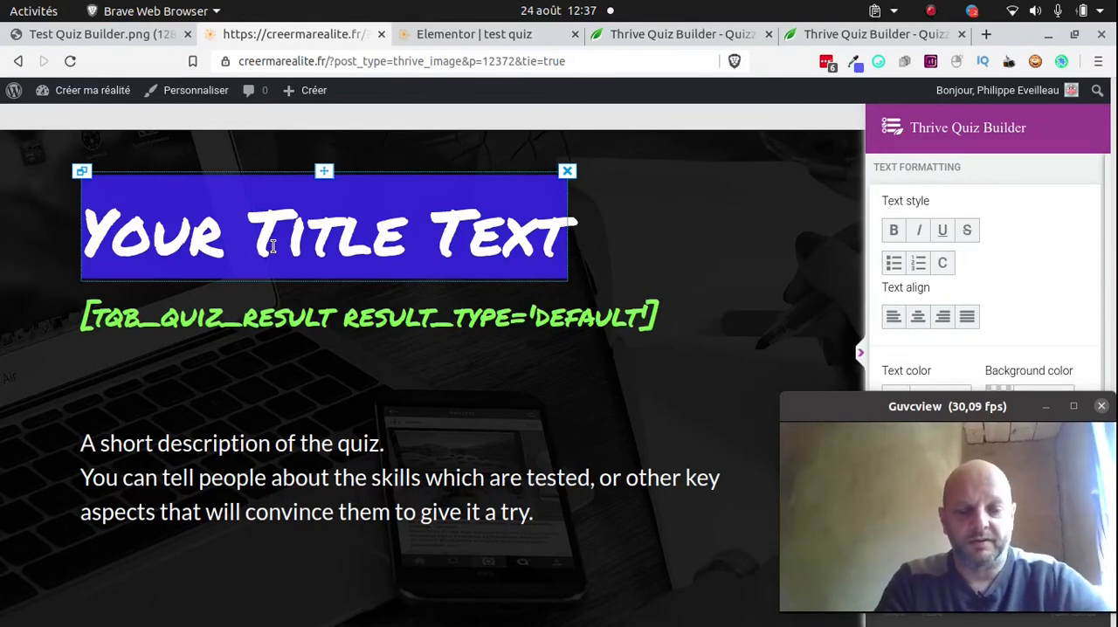
key(BackSpace)
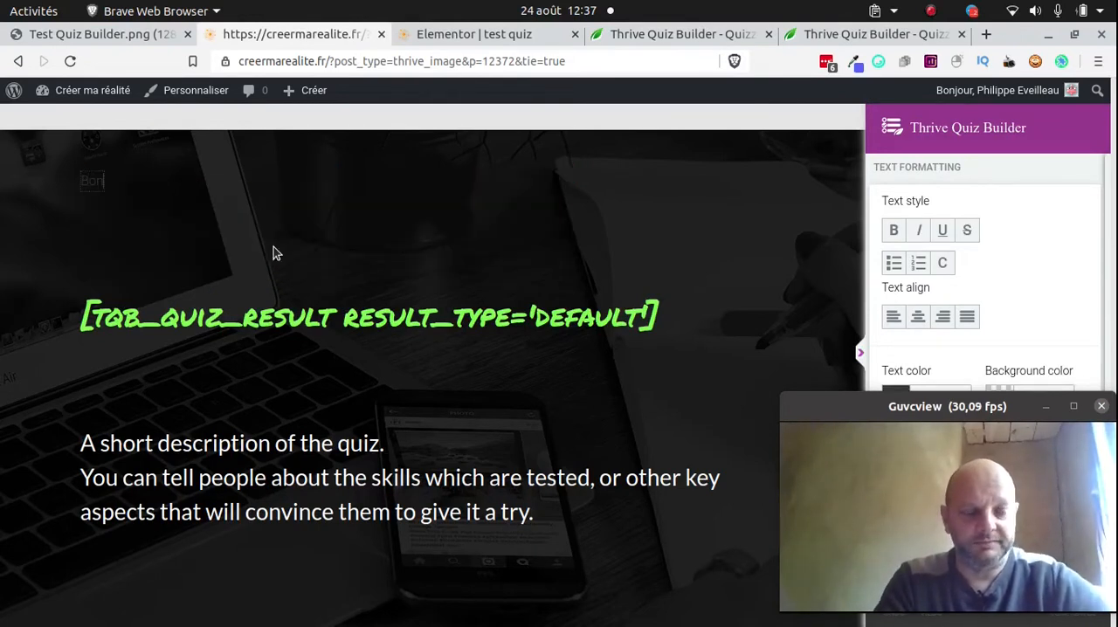
key(ctrl+z)
Replace the badge's title text with "Bon parent ?", keeping the template's title style
key(Left)
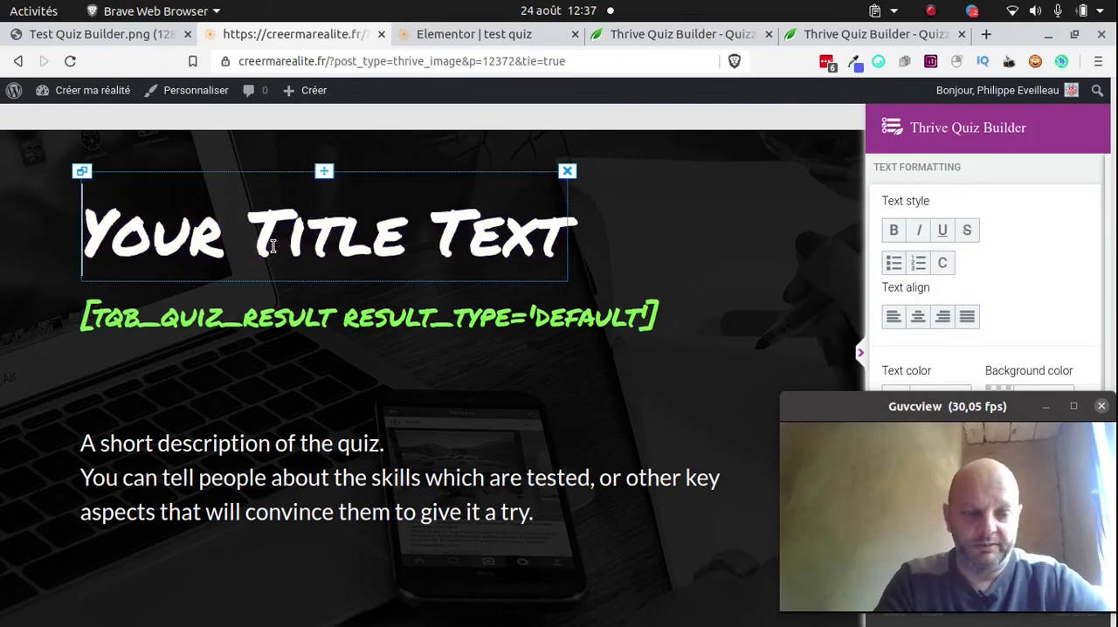
text(Bon p)
text(arent ?)
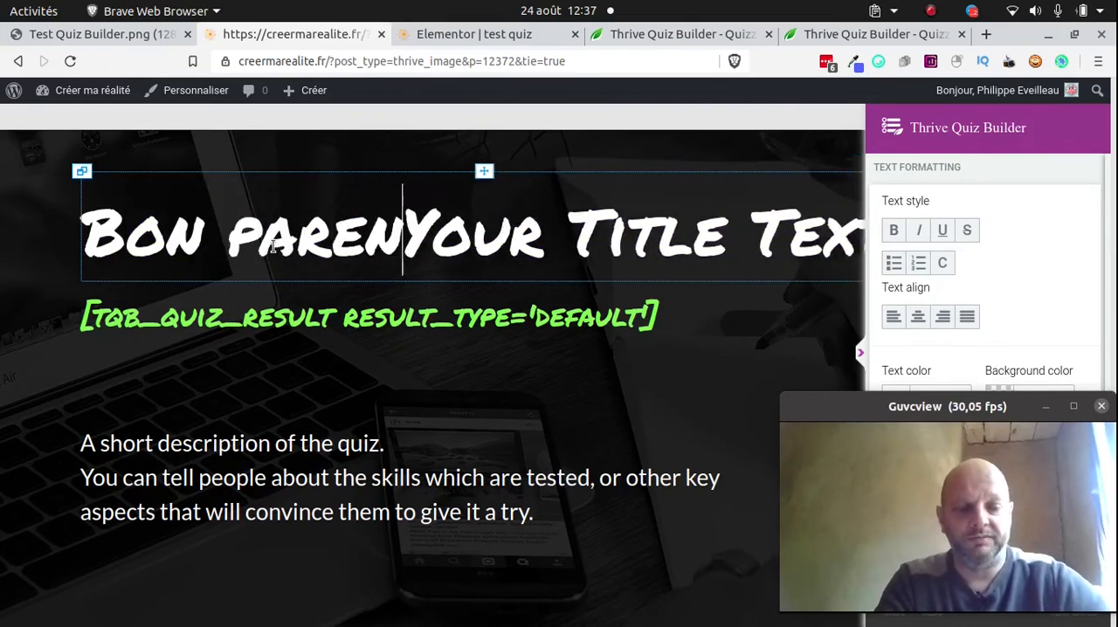
key(Delete)
key(Delete)
key(Delete)
key(Delete)
key(Delete)
key(Delete)
key(Delete)
key(Delete)
key(Delete)
key(Delete)
key(Delete)
key(Delete)
key(Delete)
key(Delete)
key(Delete)
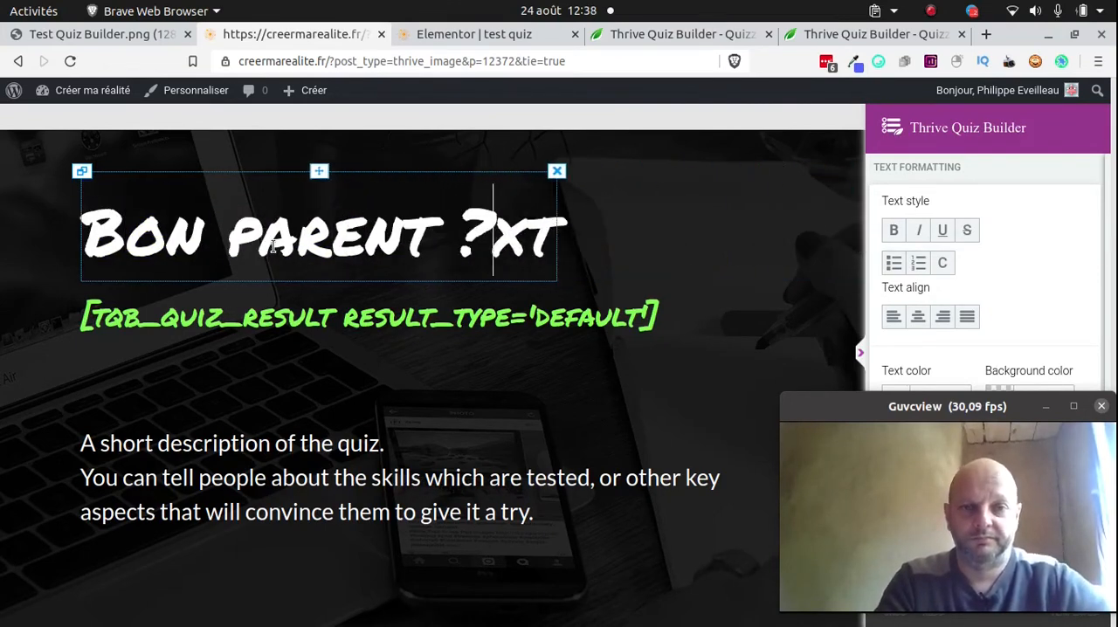
Replace the badge's description with "Etes-vous un bon parent ?" and, on a second line, "Est-ce que vous en faites trop ou pas assez ?"
click(103, 382)
click(160, 437)
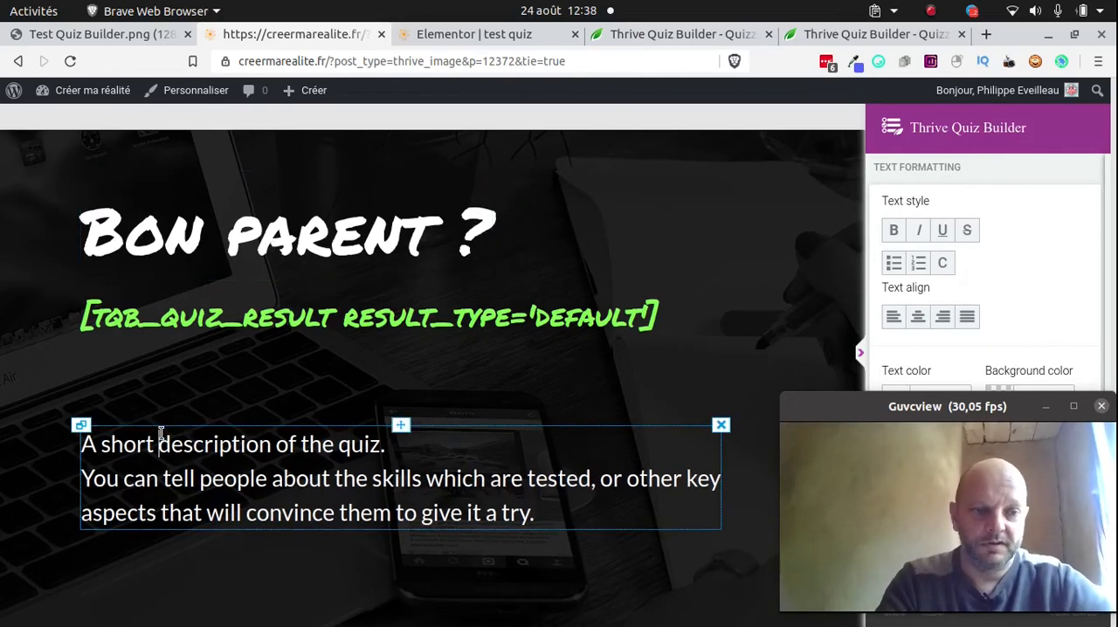
triple_click(178, 452)
key(ctrl+a)
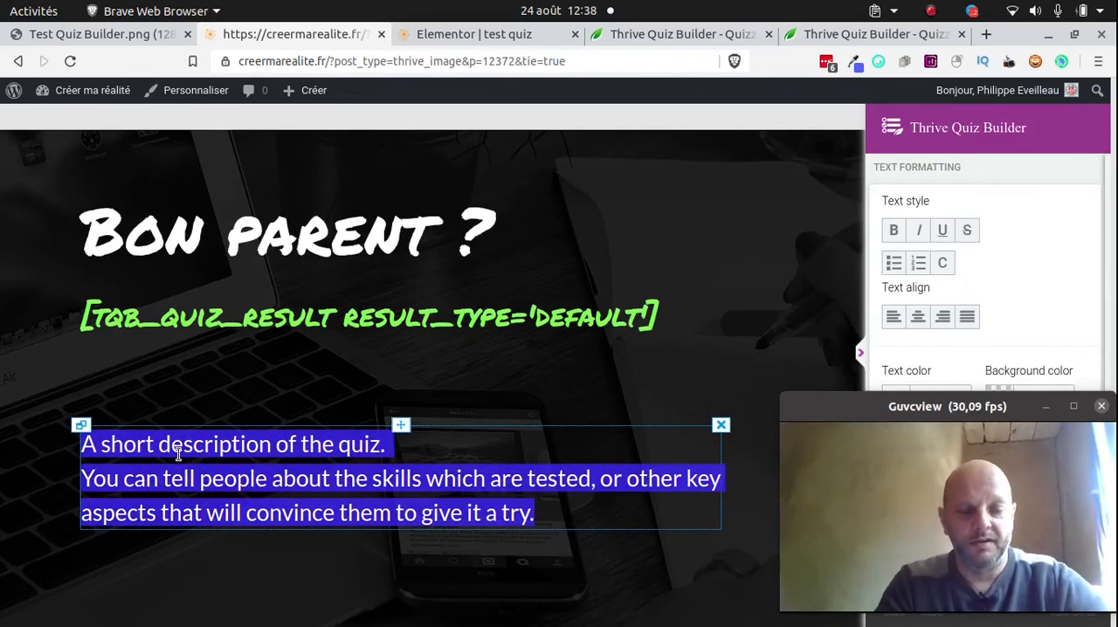
text(Etes-vo)
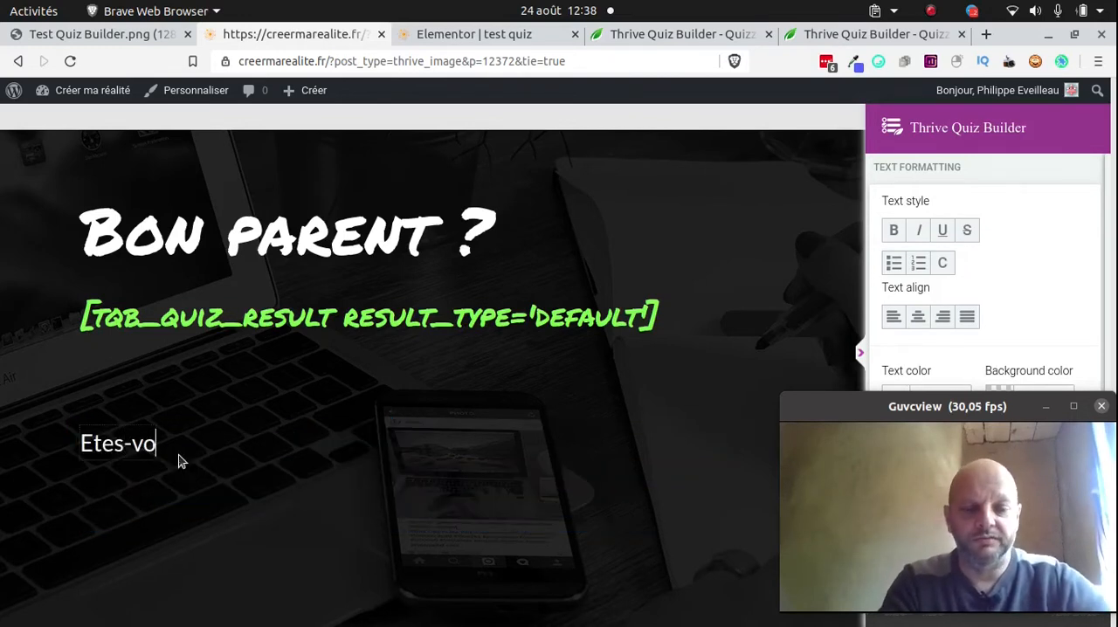
text(us un bon parent ?)
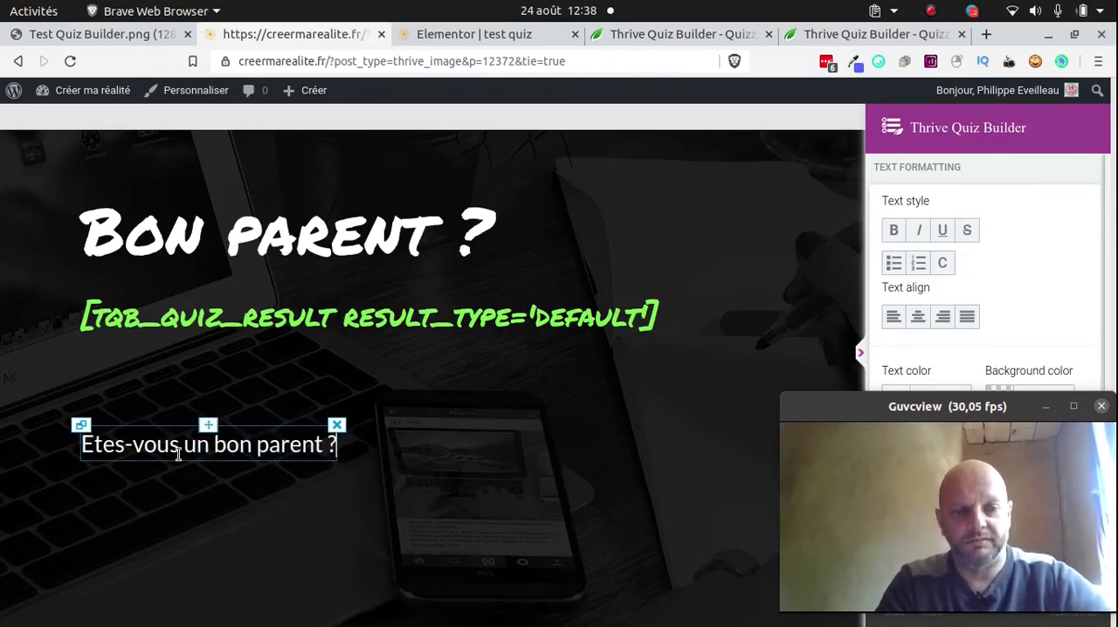
key(Return)
text(Est-)
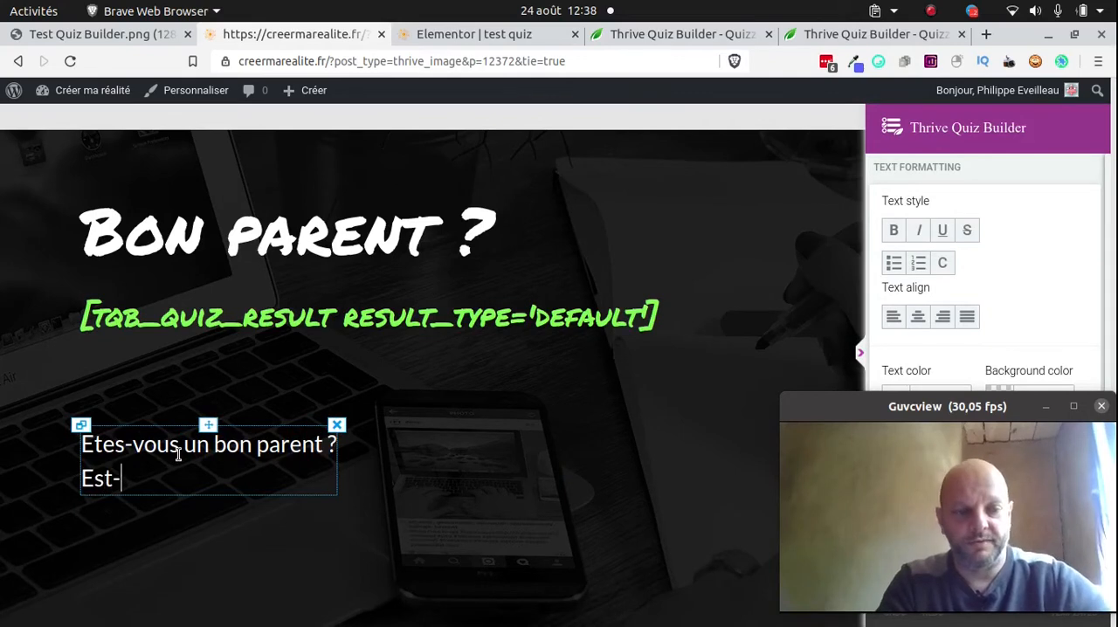
text(ce que vous en f)
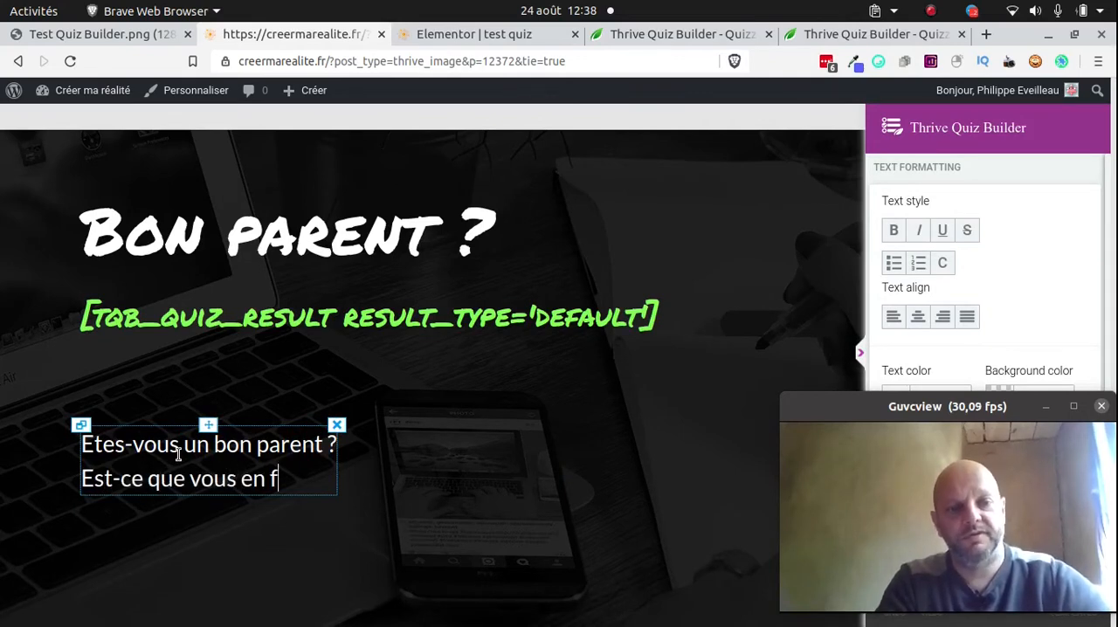
text(aites trop ou)
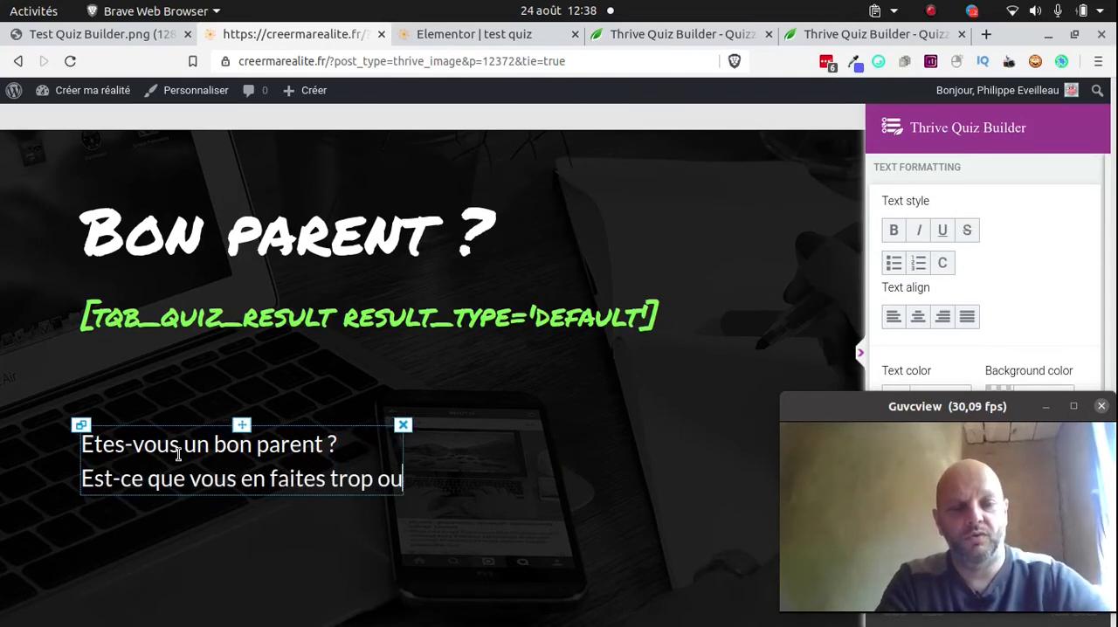
text( pas asse)
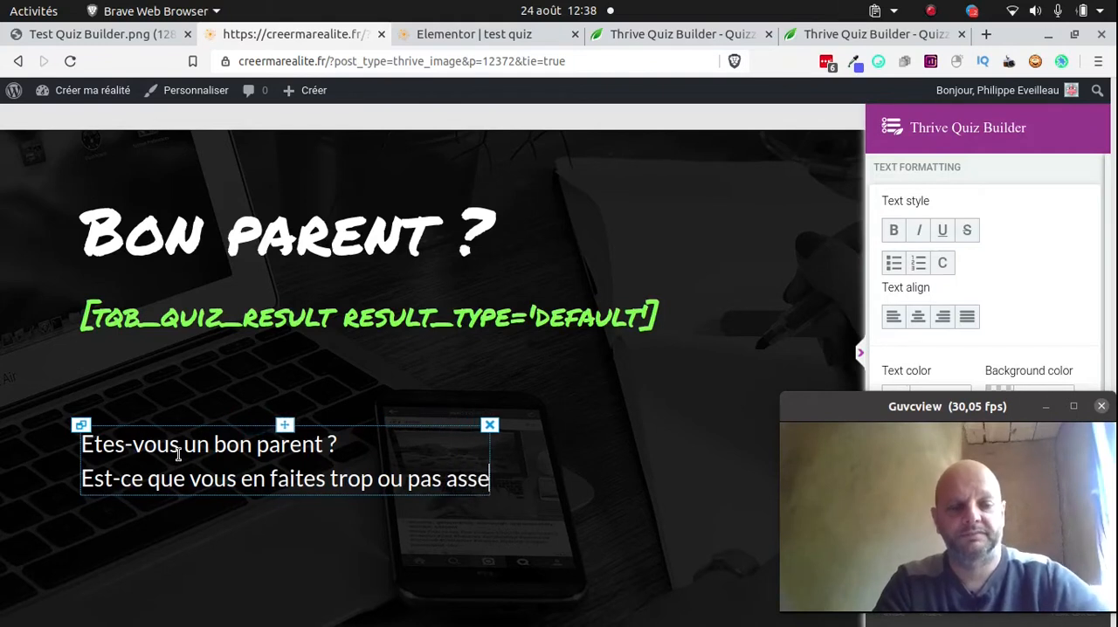
text(z ?)
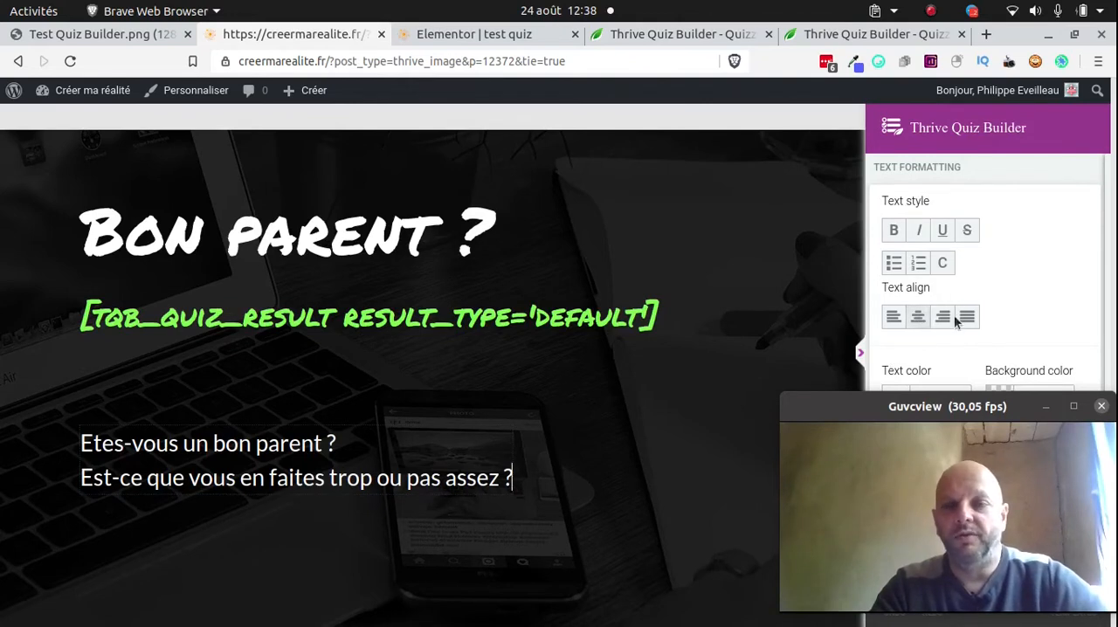
Centre-align both lines of the badge description, trying right alignment as well
triple_click(475, 447)
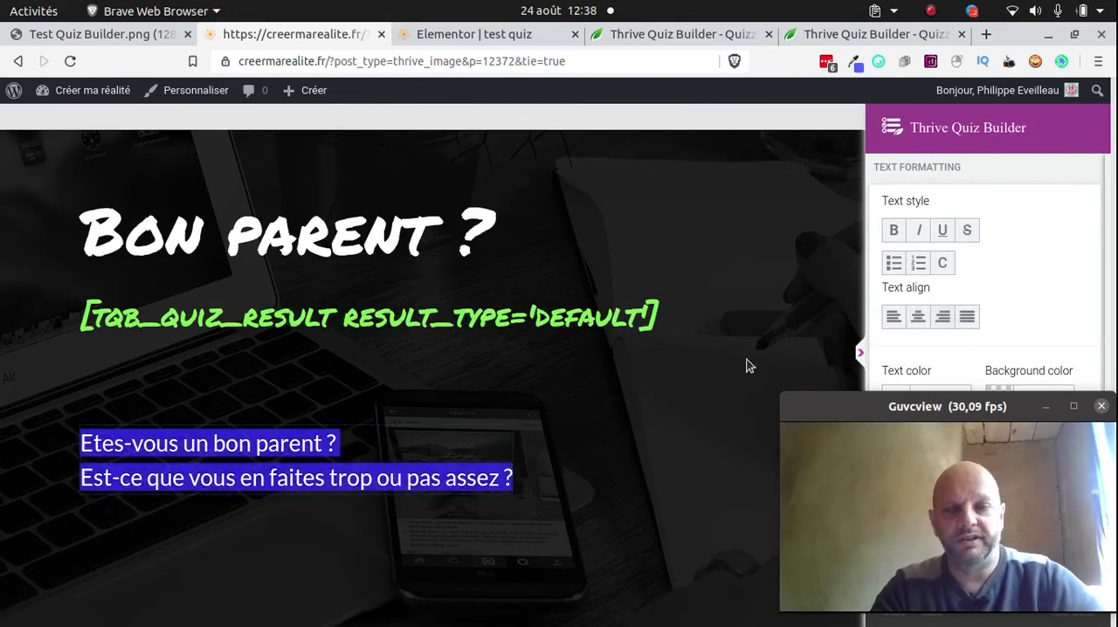
click(918, 317)
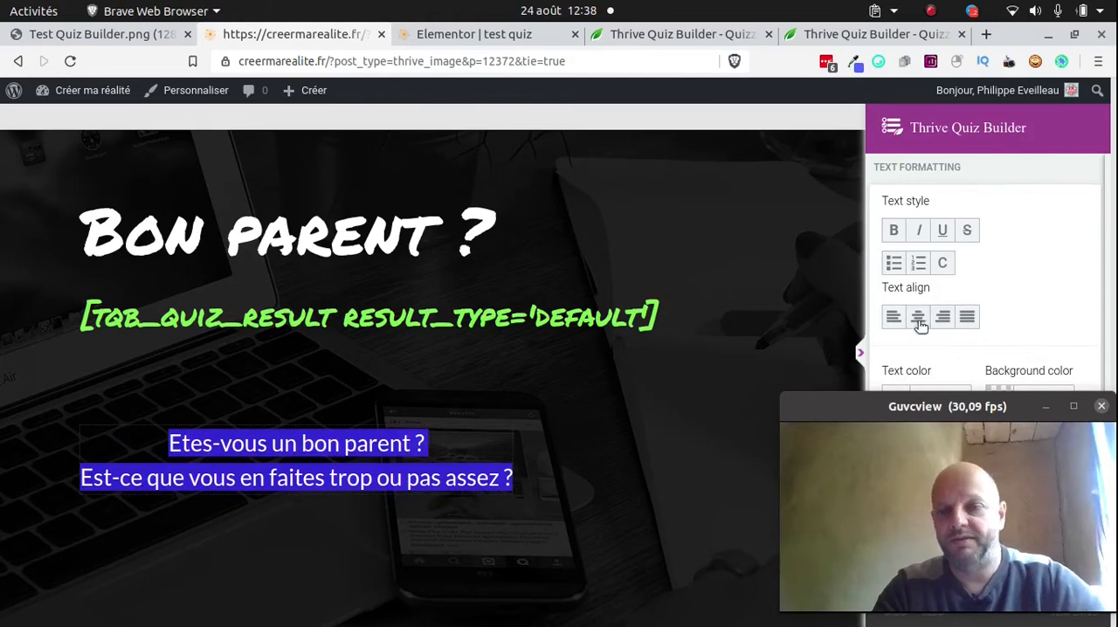
click(942, 317)
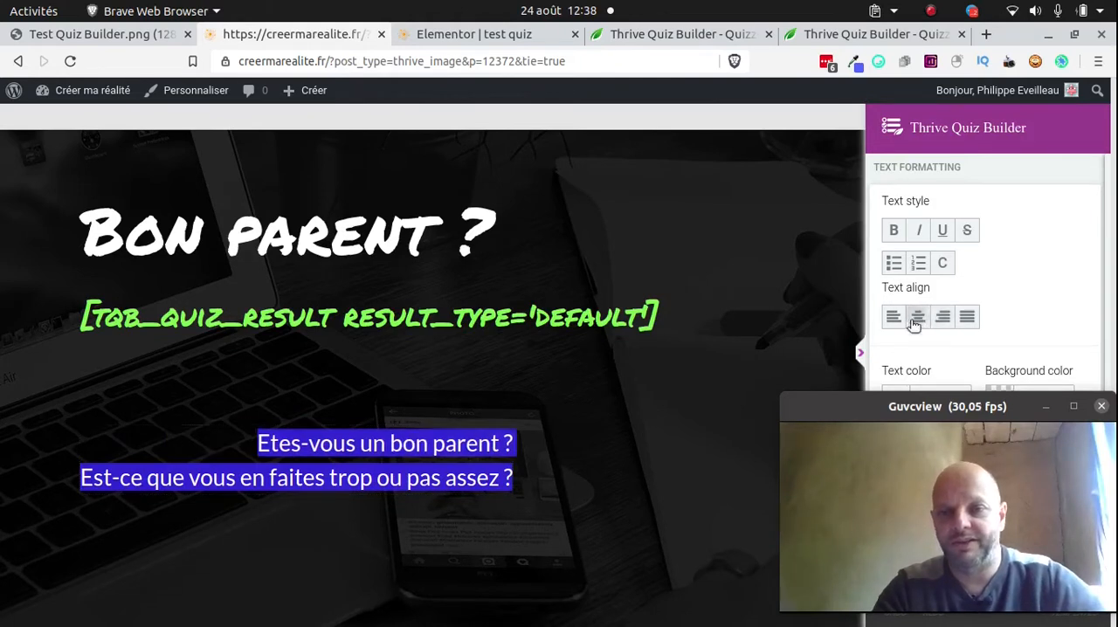
click(915, 316)
Save the social share badge and exit its editor, moving the webcam window out of the way
drag(893, 406, 772, 250)
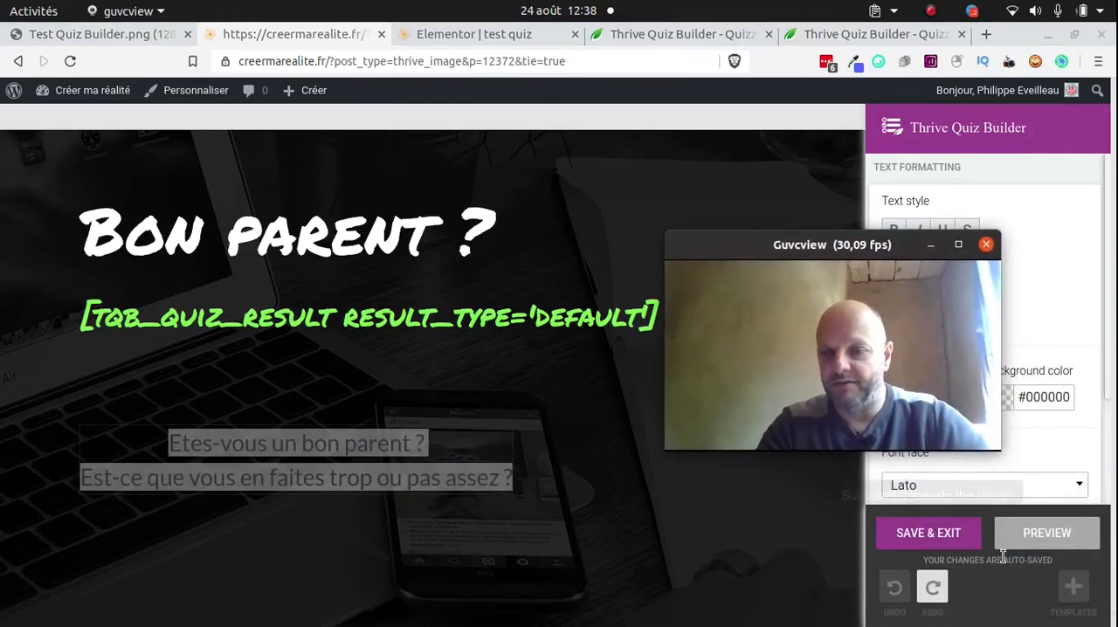
click(925, 531)
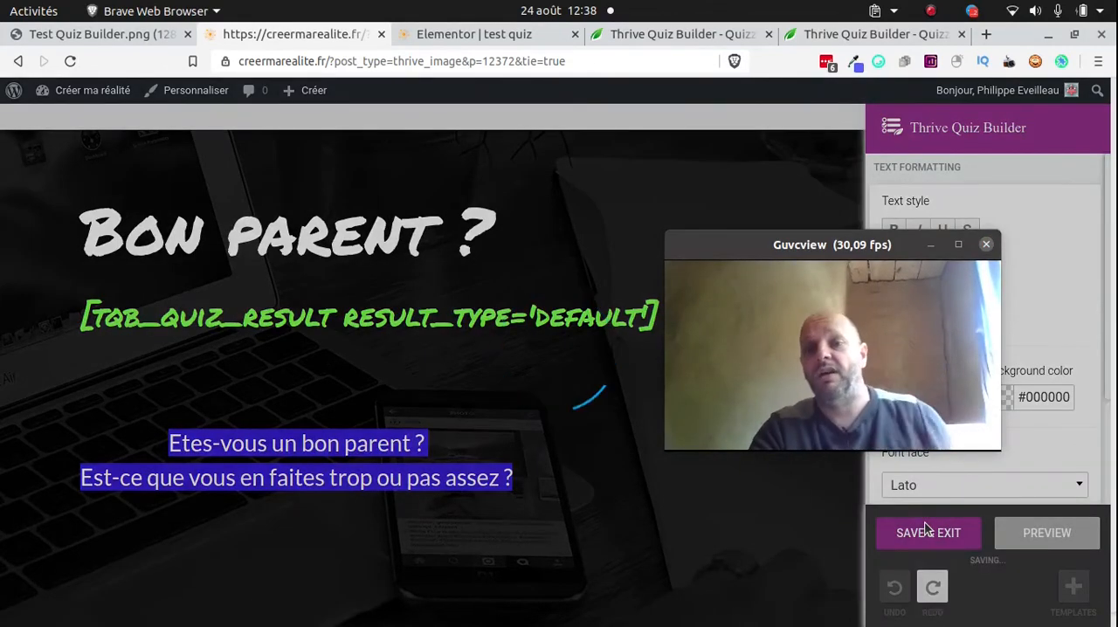
drag(770, 249, 858, 413)
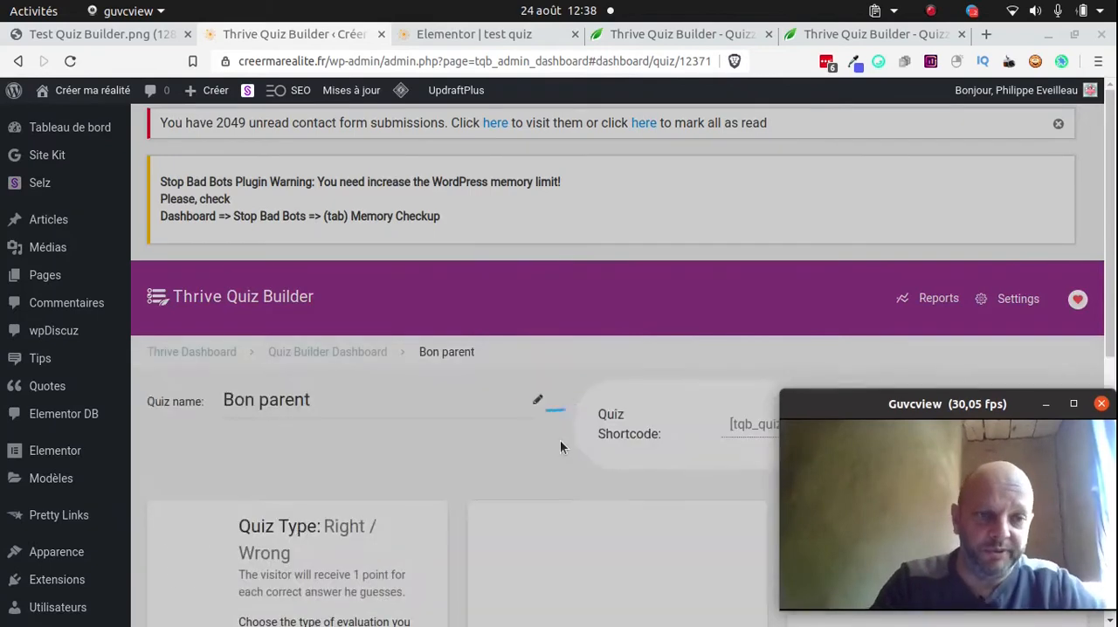
Open the design editor for the First Splash Page in the quiz structure, shifting the webcam window aside
scroll(583, 437, down, 5)
scroll(659, 406, down, 4)
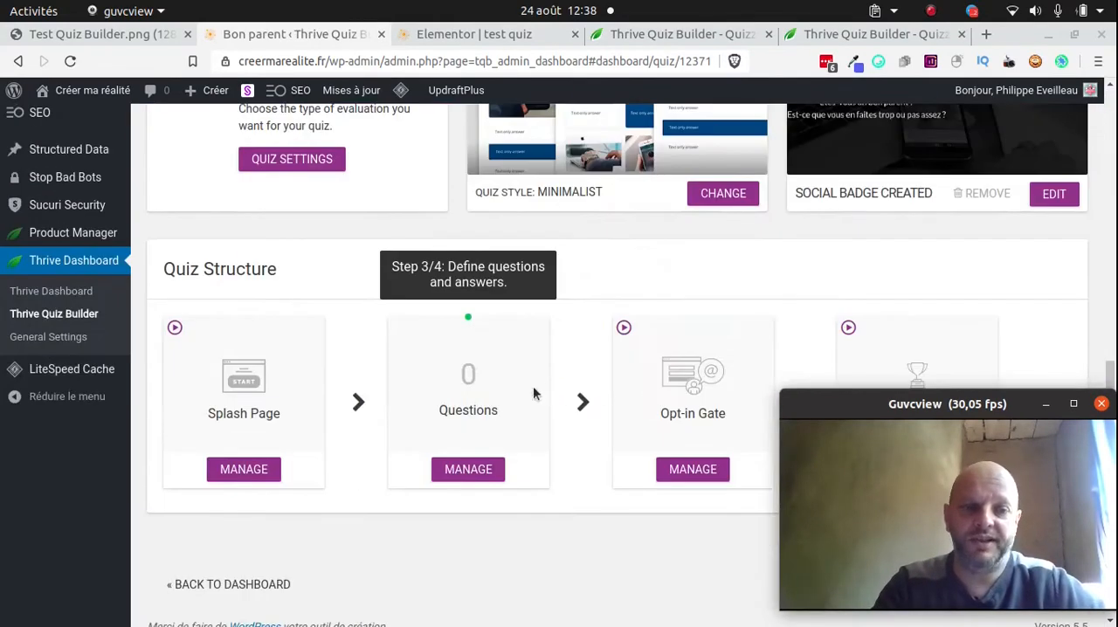
scroll(647, 417, down, 1)
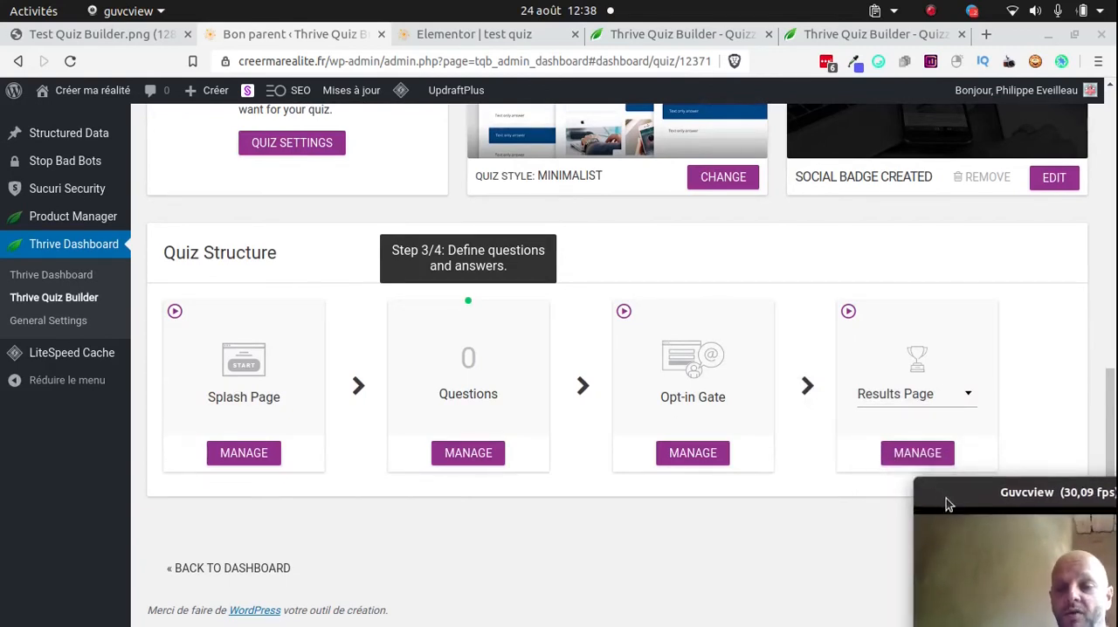
drag(945, 499, 108, 478)
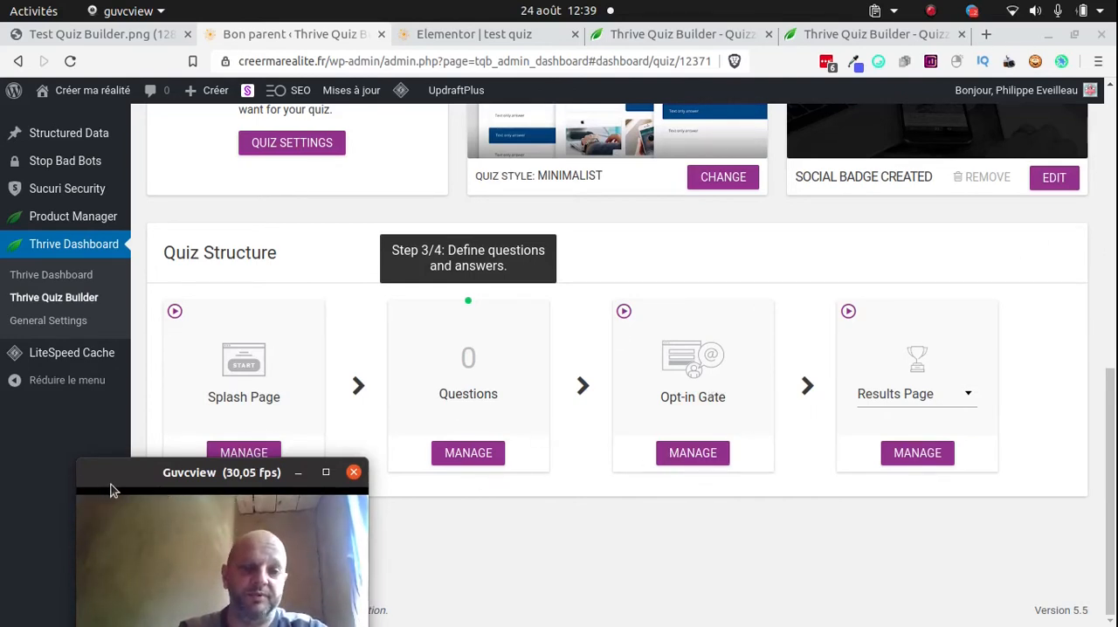
drag(113, 491, 862, 452)
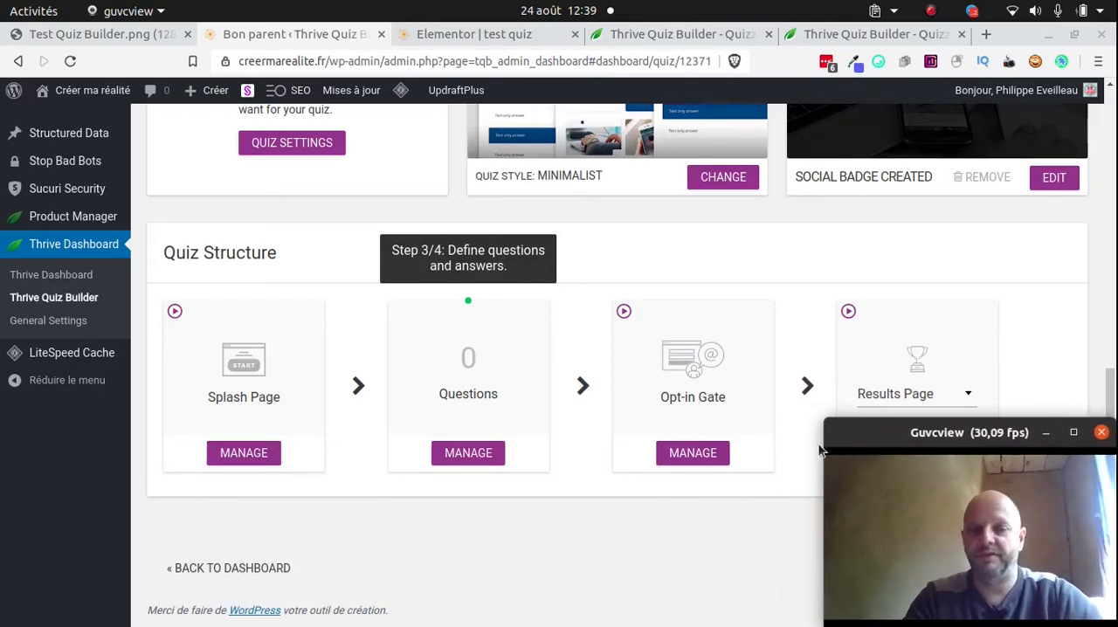
click(241, 463)
click(248, 454)
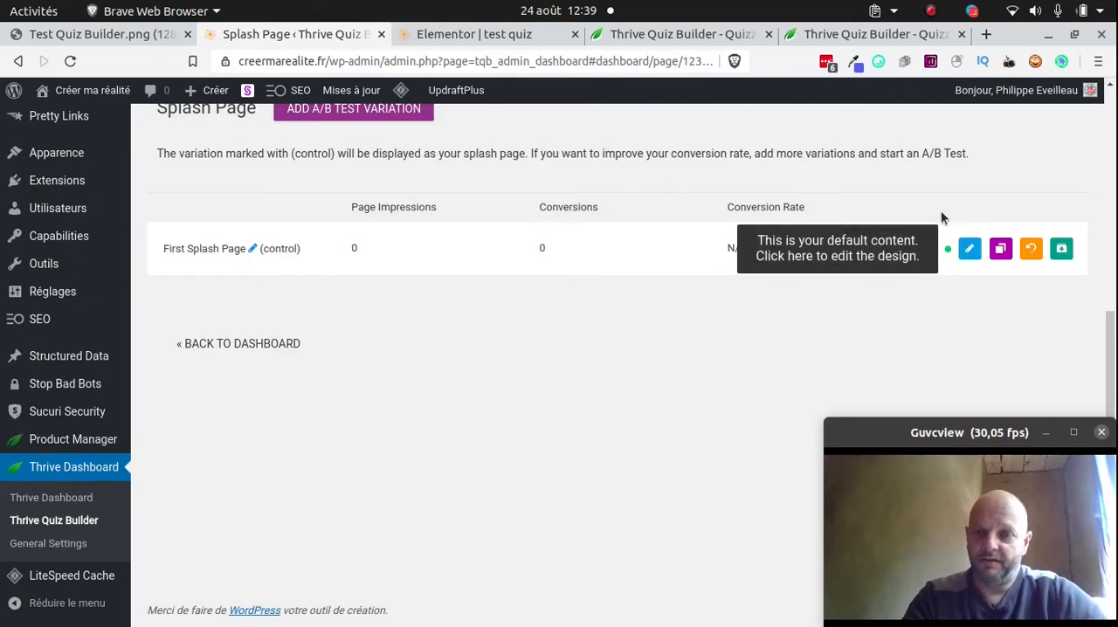
click(968, 249)
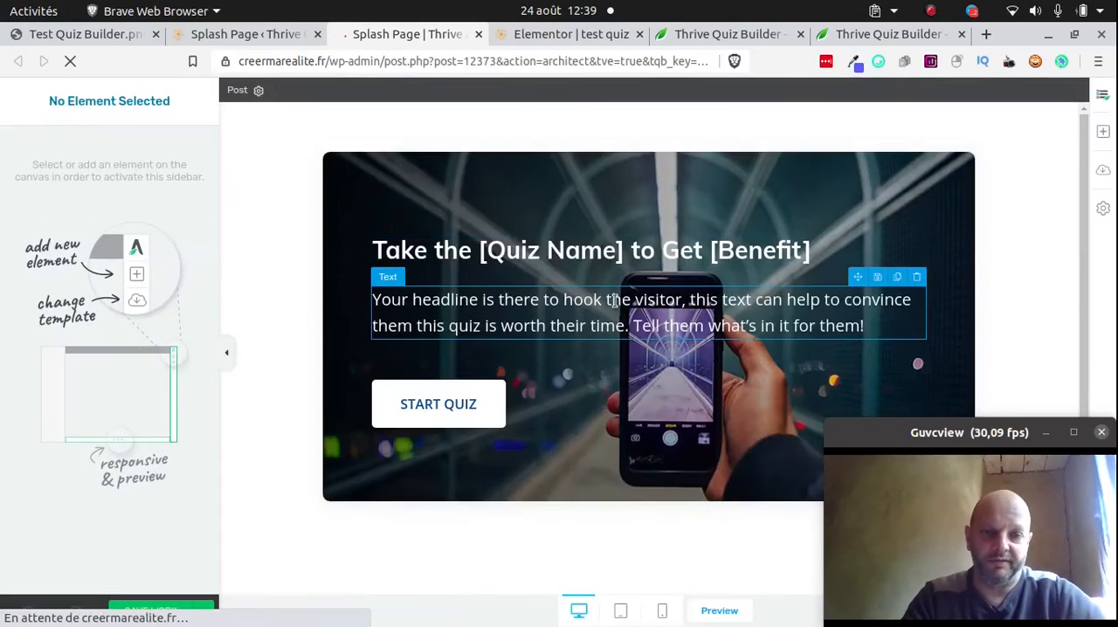
Replace the splash page headline with "Faites le test pour savoir si vous êtes un bon parent"
triple_click(557, 248)
click(557, 248)
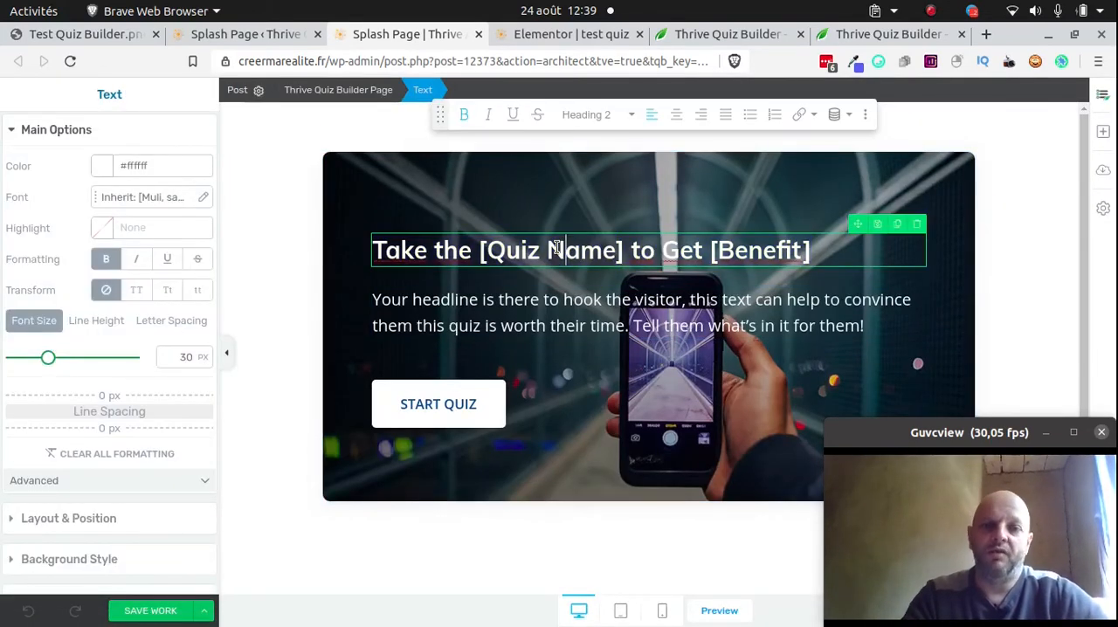
triple_click(557, 248)
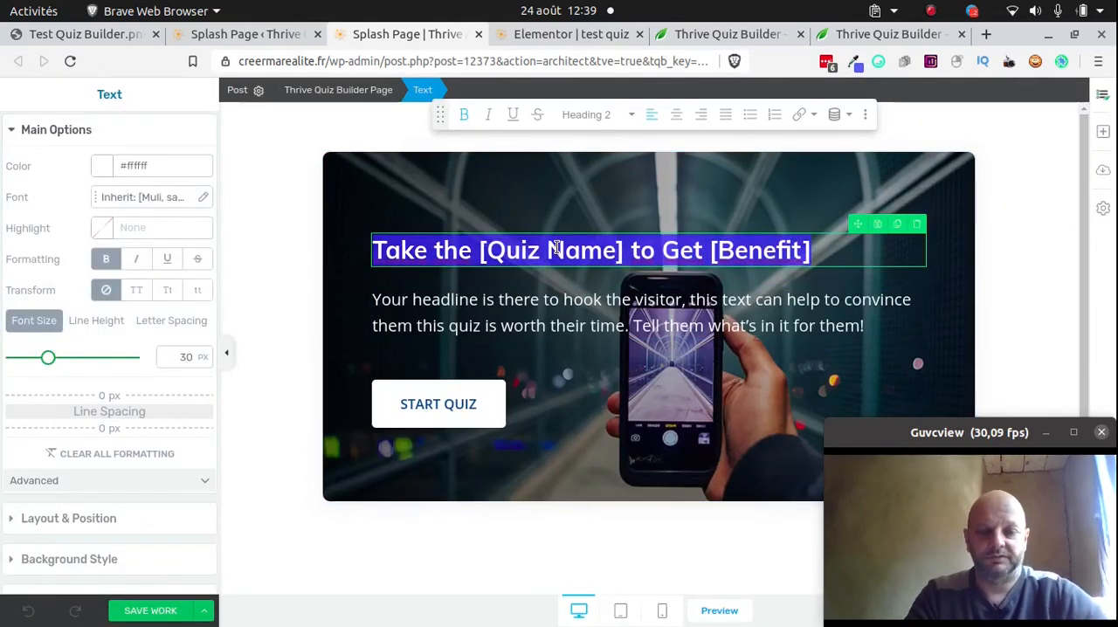
text(Faites le test pour savoir si vous êtes un b)
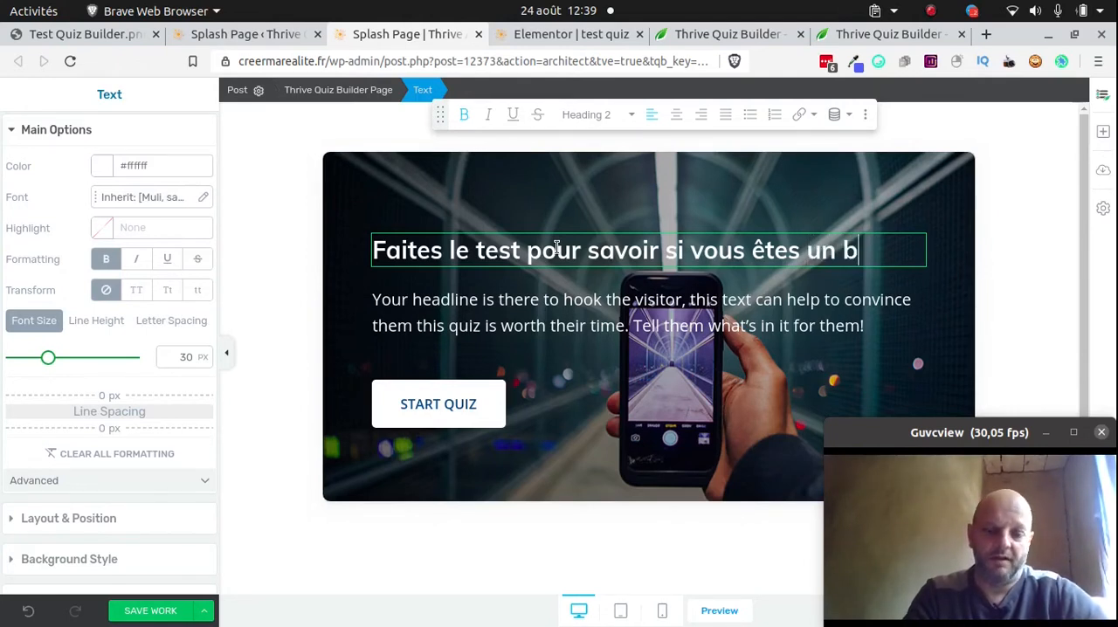
text(rent)
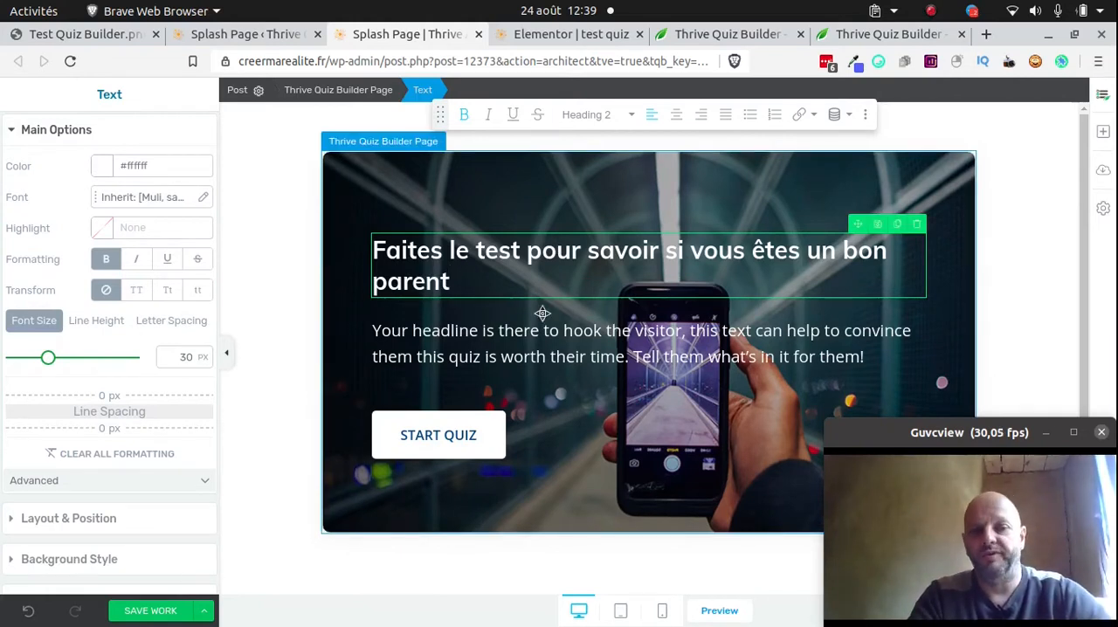
Change the splash page's start button label to "DEMARRER"
click(466, 430)
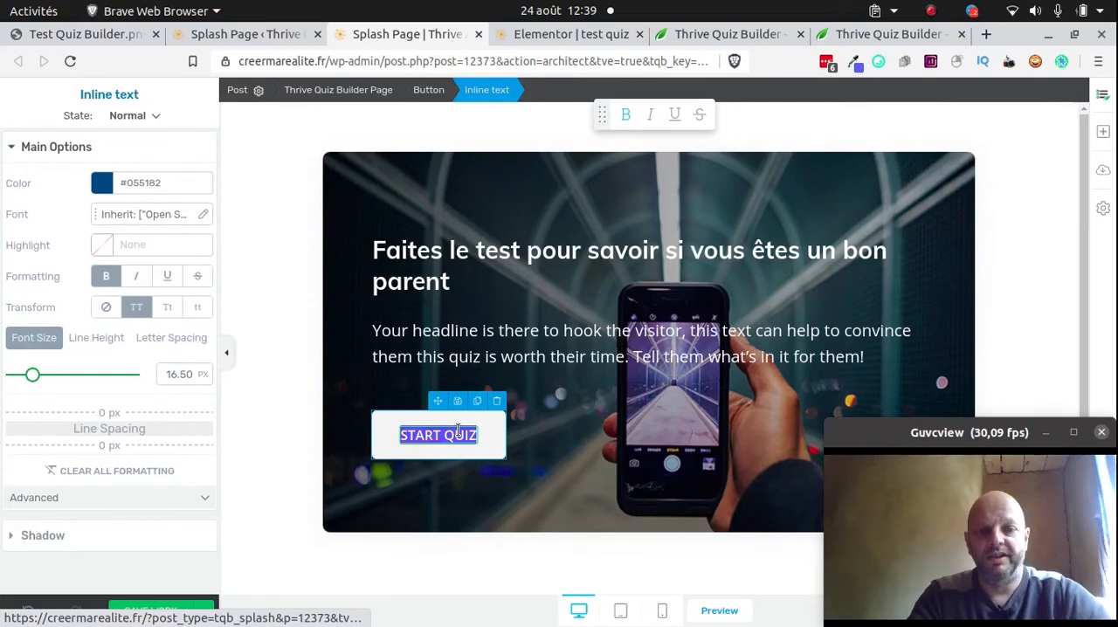
text(DEMA)
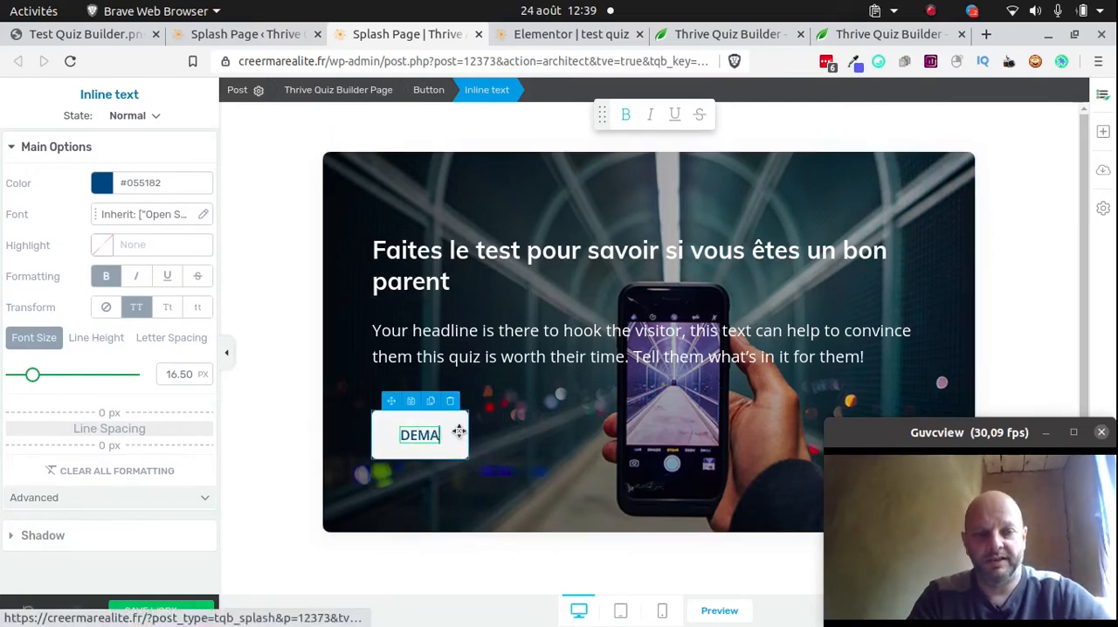
text(RRER)
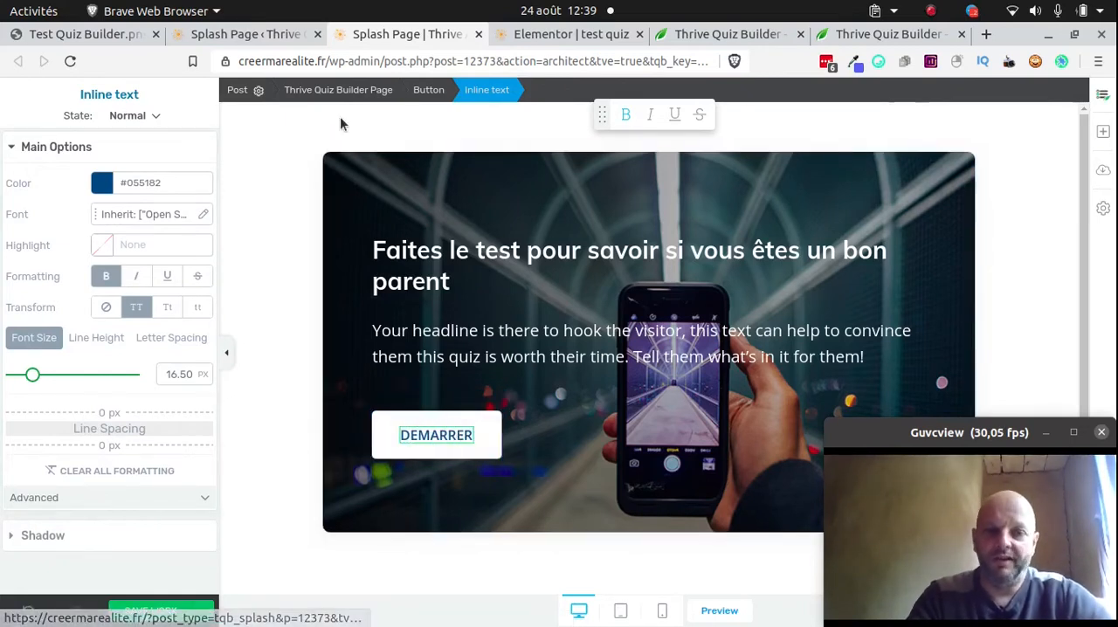
Add an image layer to the splash page background using the media library photo of a parent lifting a child
click(553, 178)
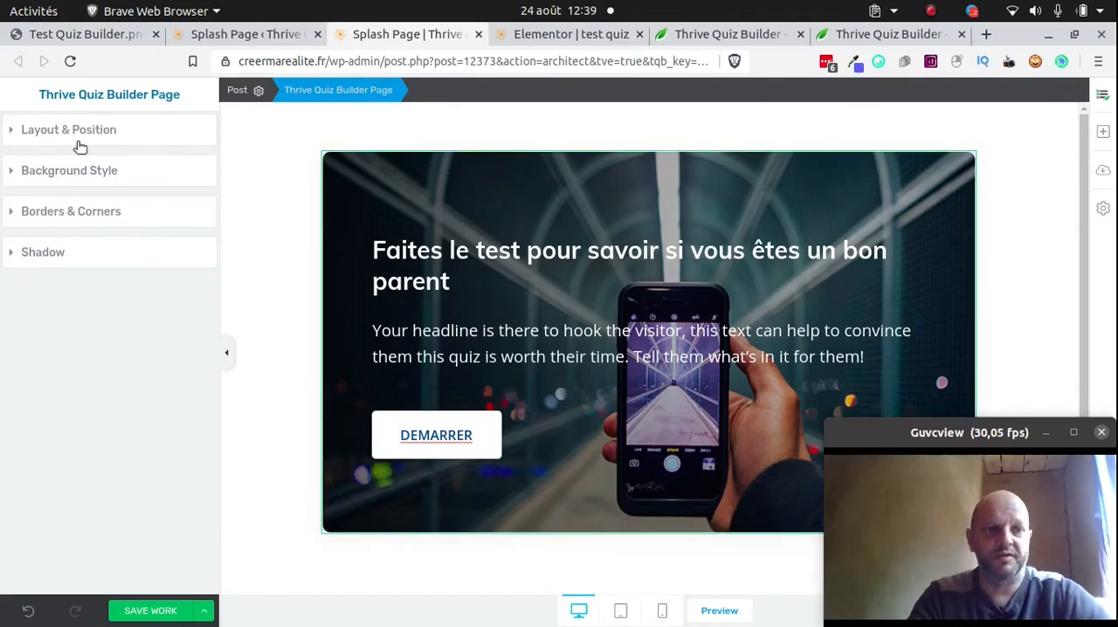
click(74, 179)
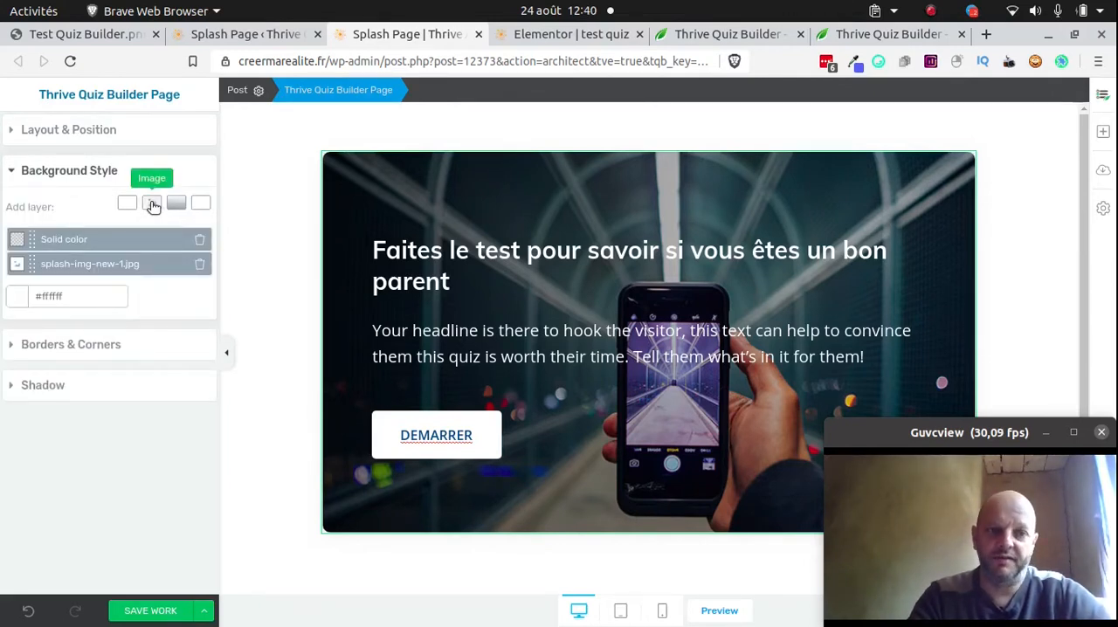
click(153, 204)
click(131, 268)
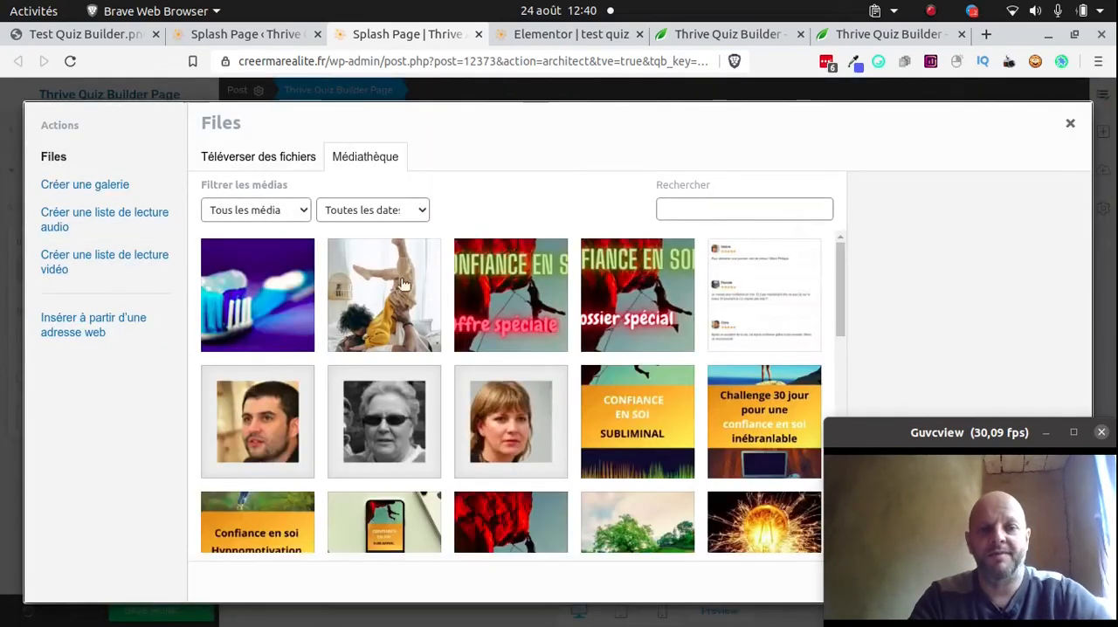
click(402, 285)
drag(961, 432, 1011, 432)
click(969, 576)
click(659, 363)
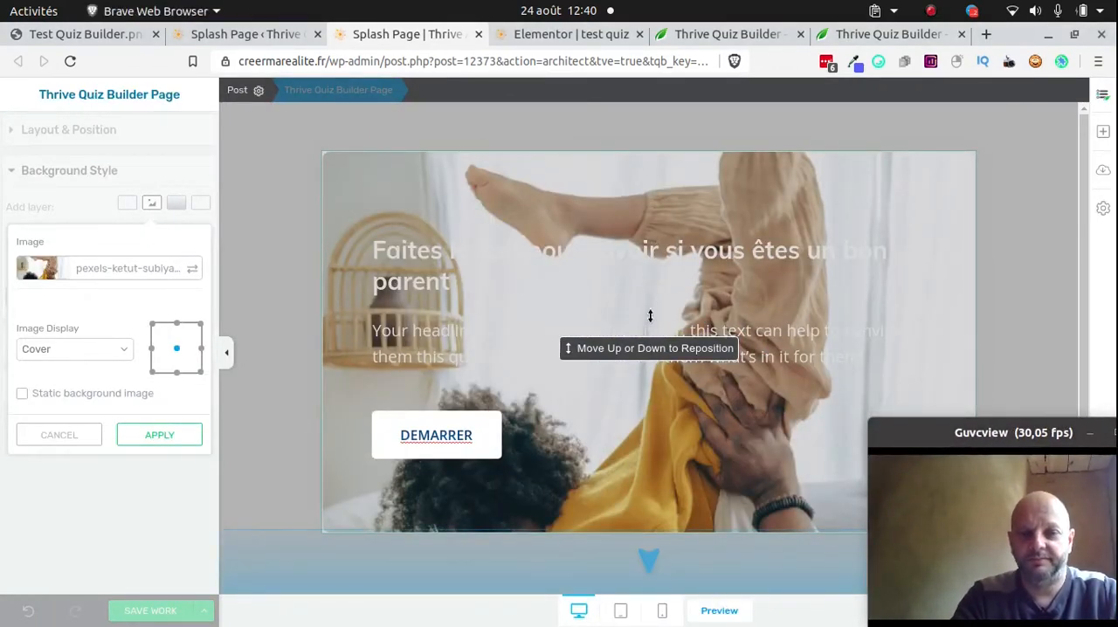
Shift the background photo upward so the parent's and child's faces fill the splash page, apply it and save the work
drag(645, 317, 638, 266)
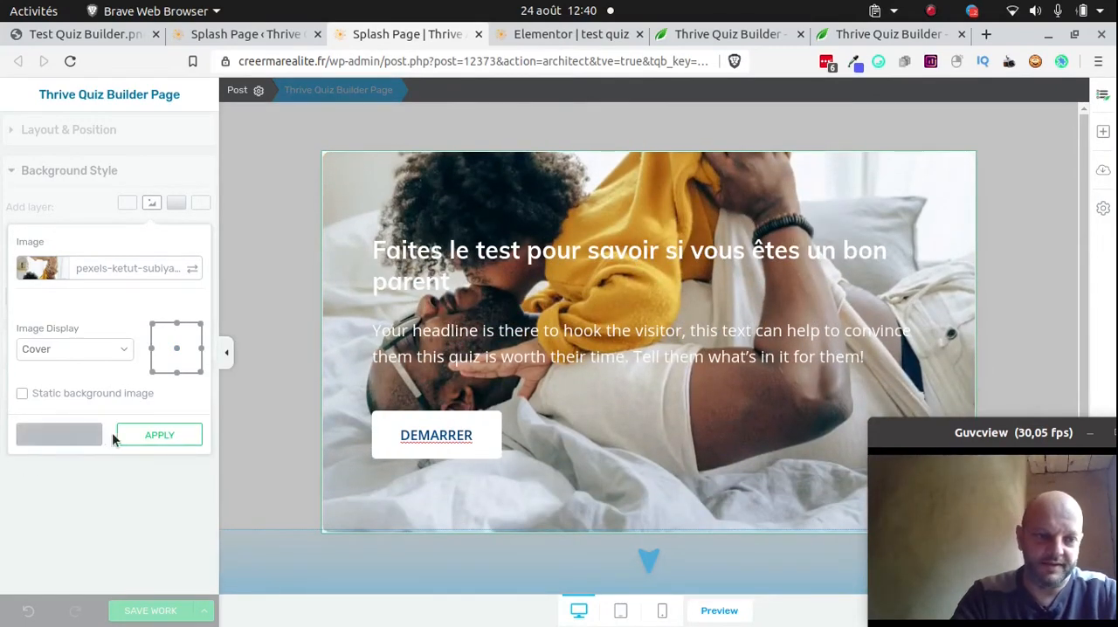
click(178, 435)
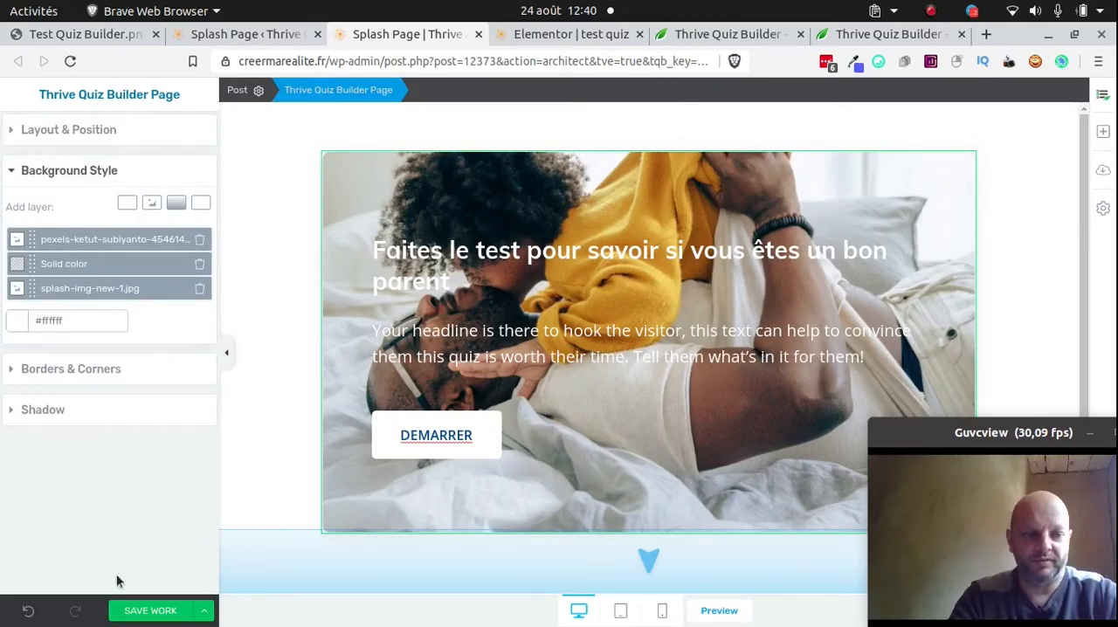
click(136, 617)
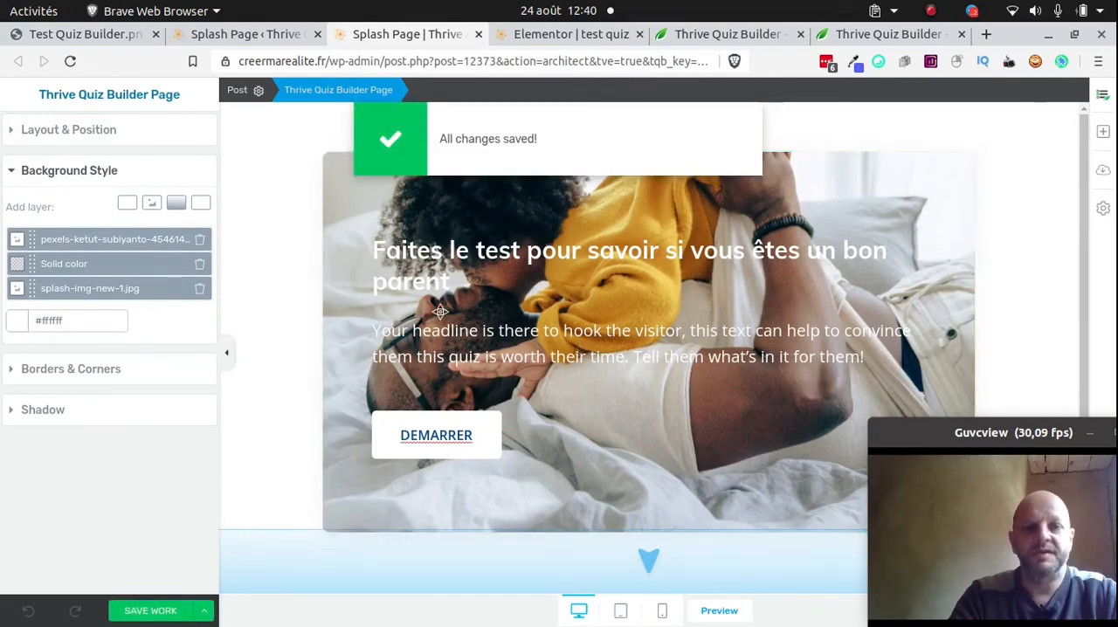
Set the splash page headline's text colour to red #f10b0b and save the work
click(456, 268)
triple_click(456, 268)
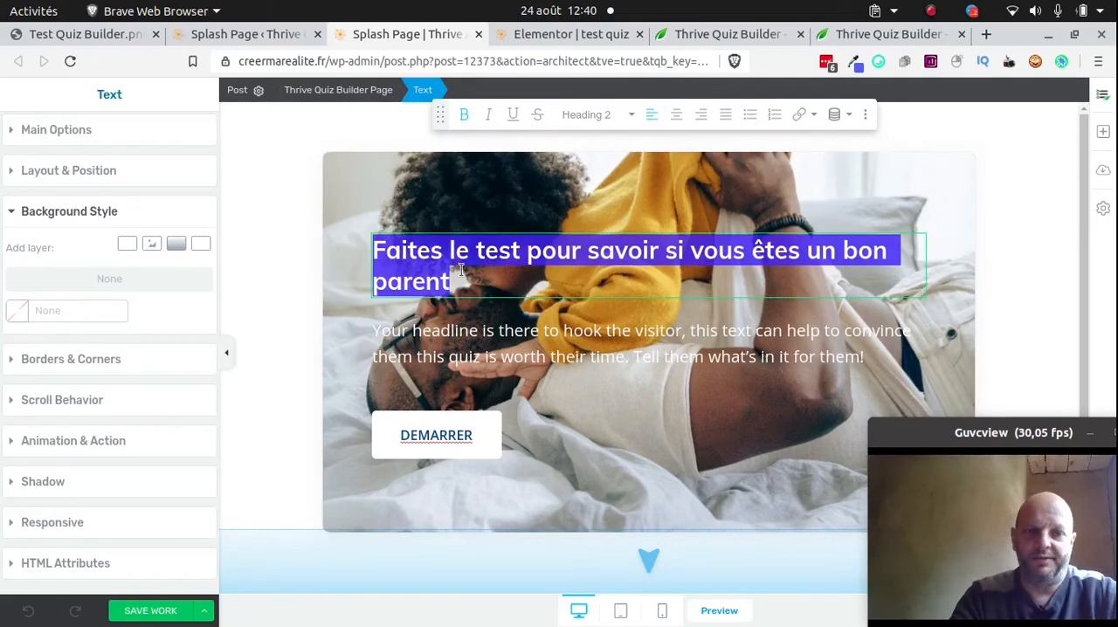
click(76, 130)
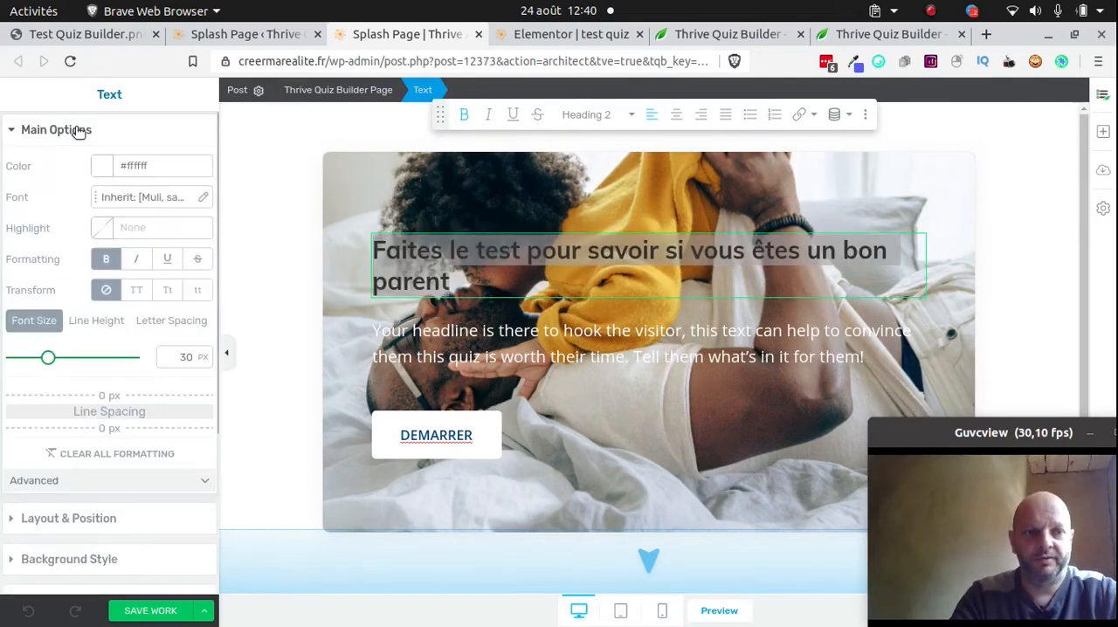
click(103, 166)
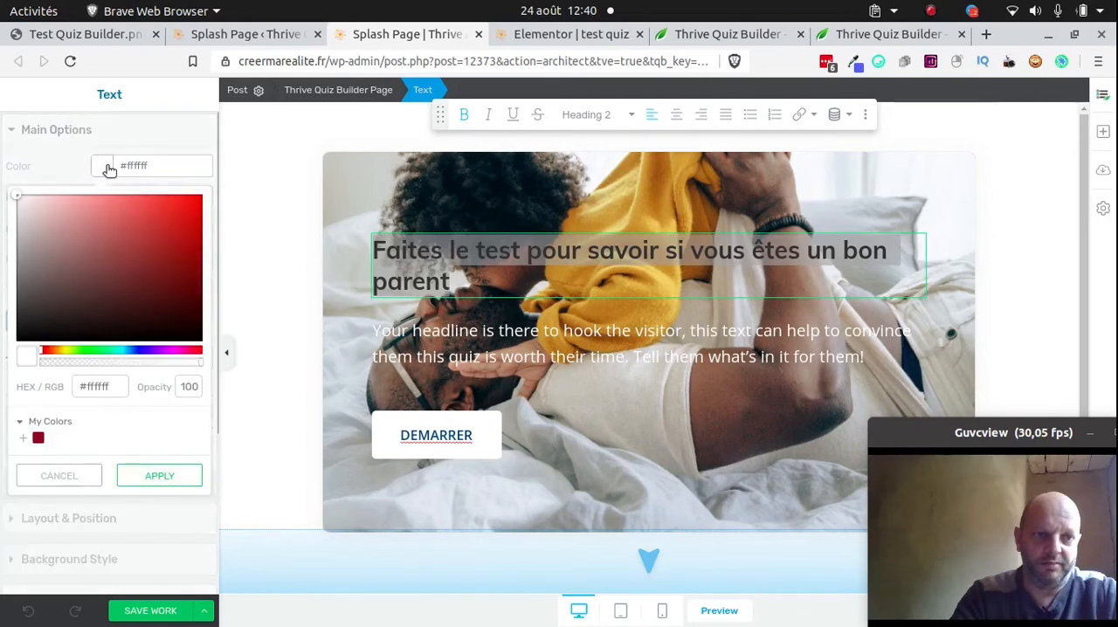
click(195, 205)
click(163, 610)
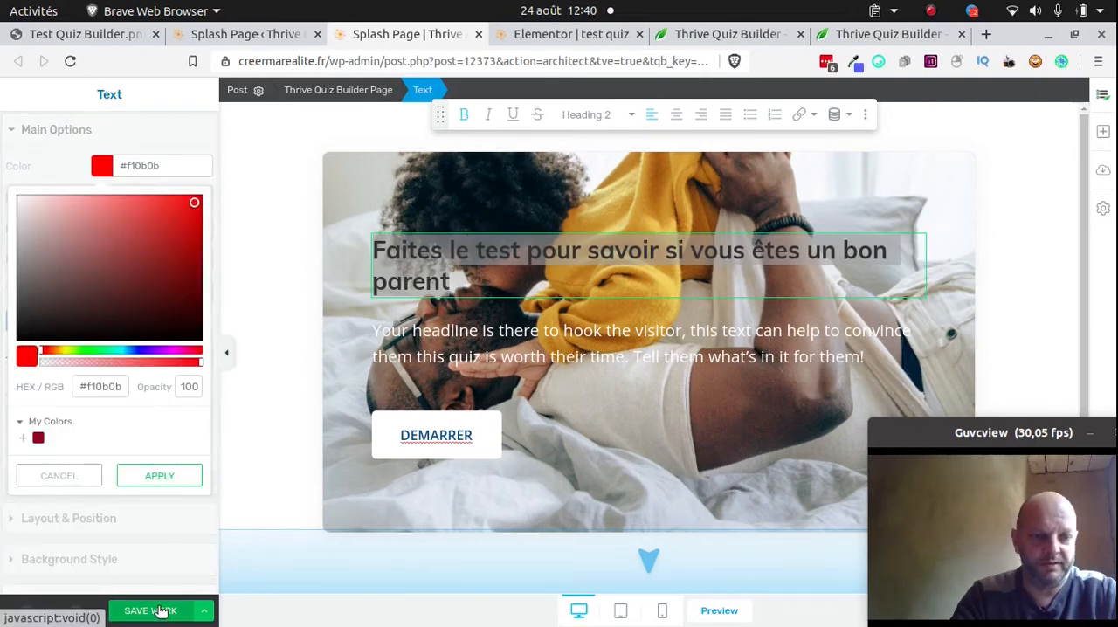
click(169, 476)
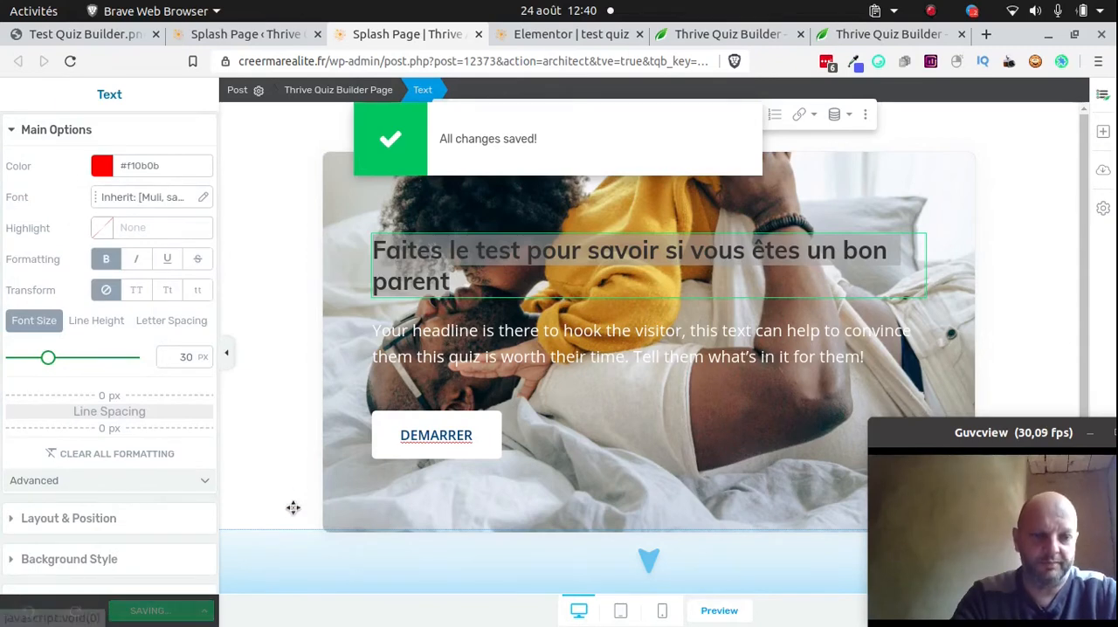
click(284, 489)
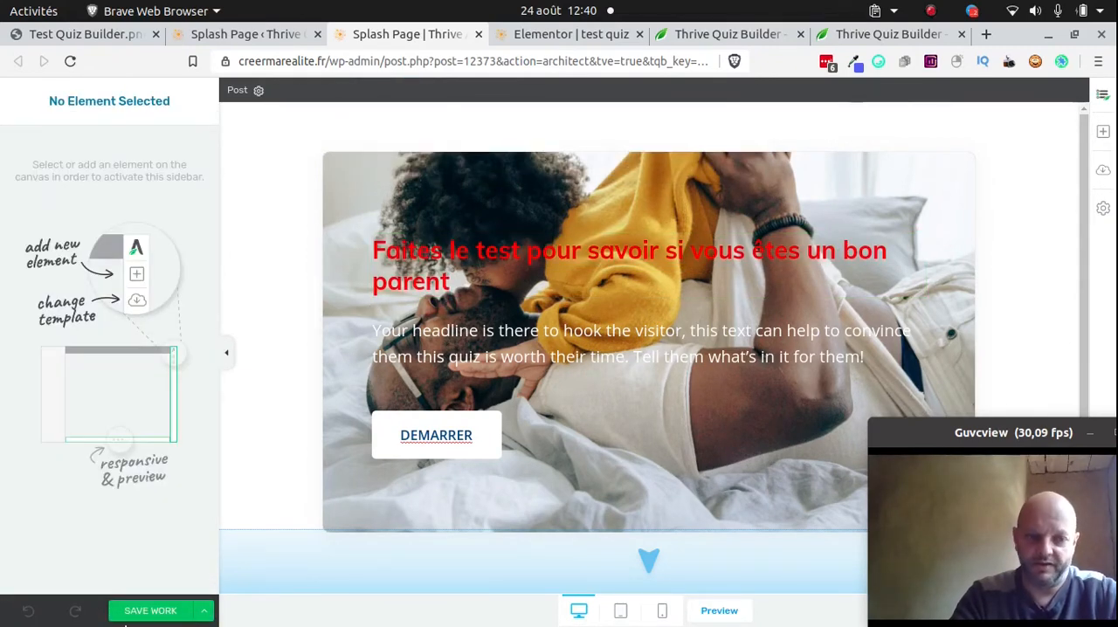
click(148, 610)
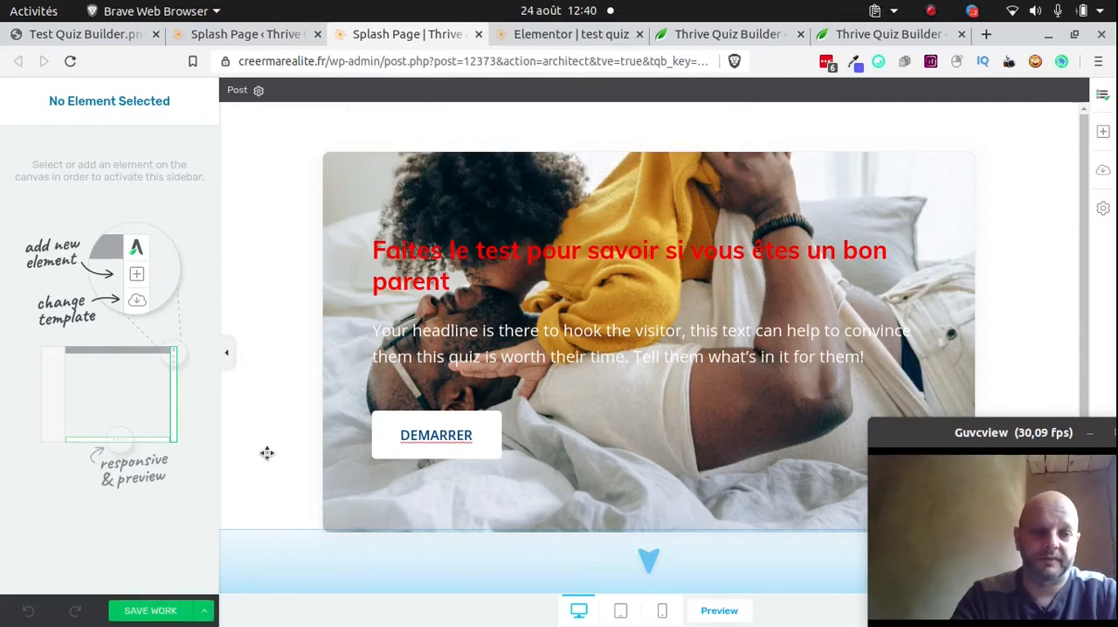
click(150, 609)
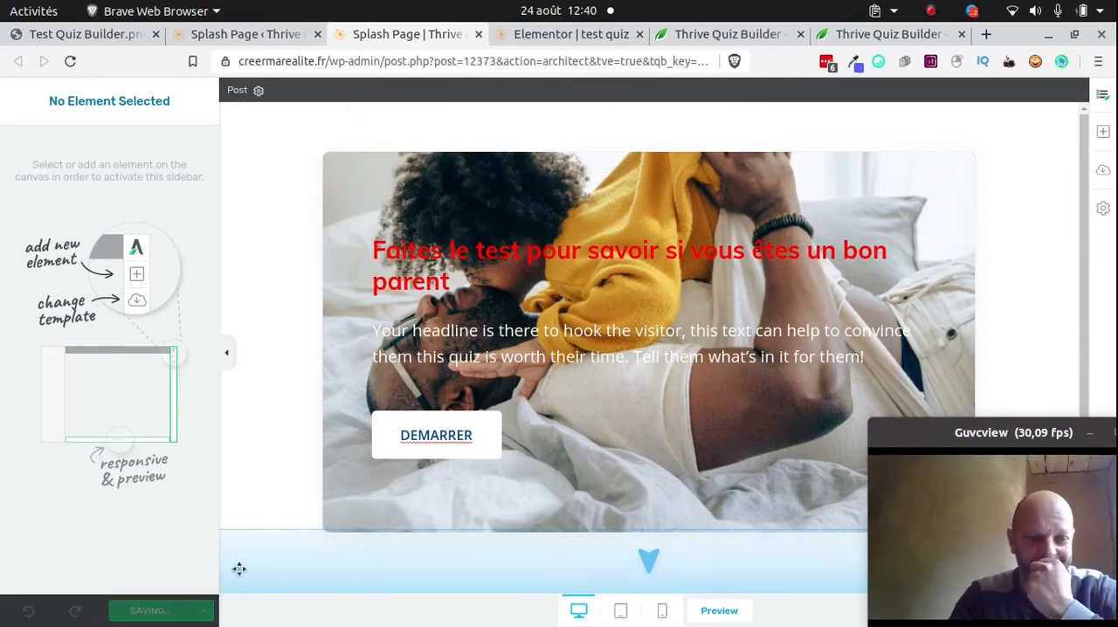
Close the splash page editor, return to the "Bon parent" quiz and open the management of its questions
click(479, 34)
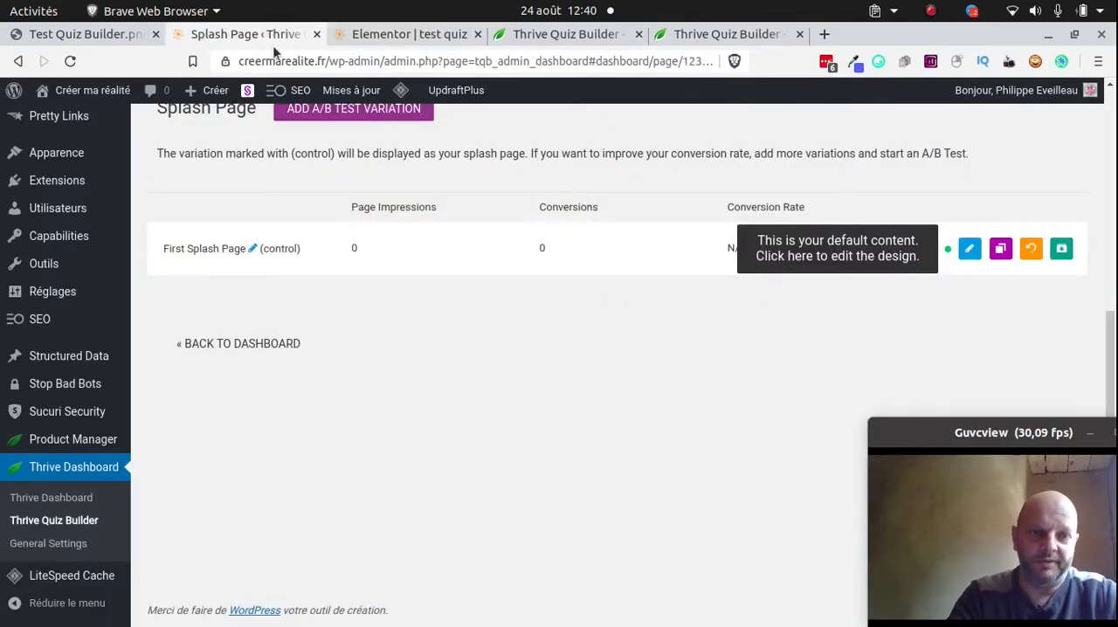
scroll(342, 262, up, 3)
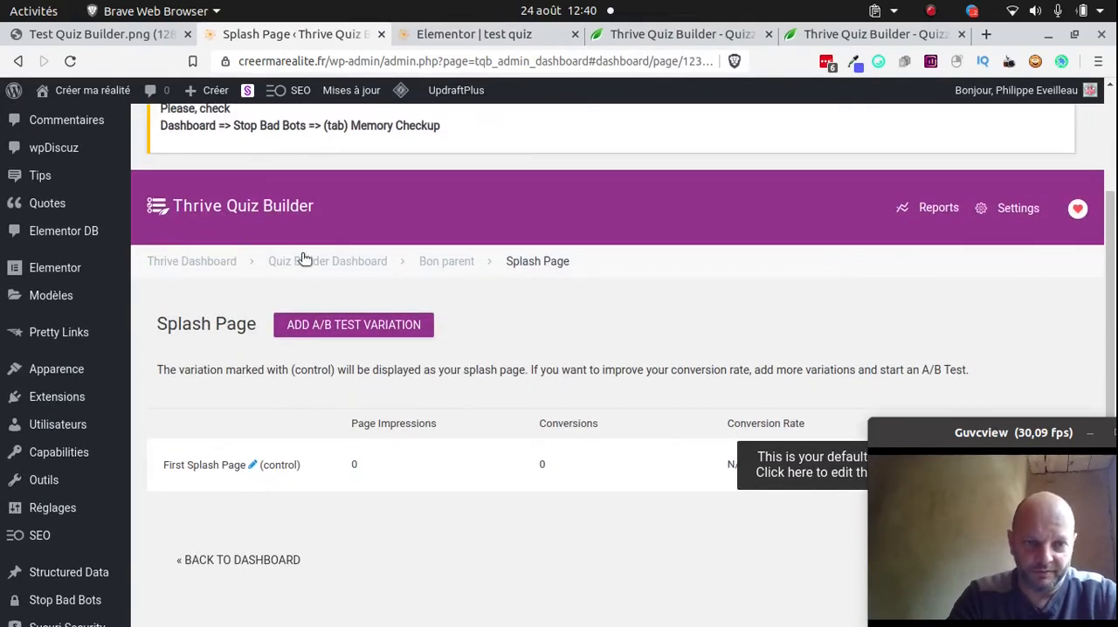
click(446, 262)
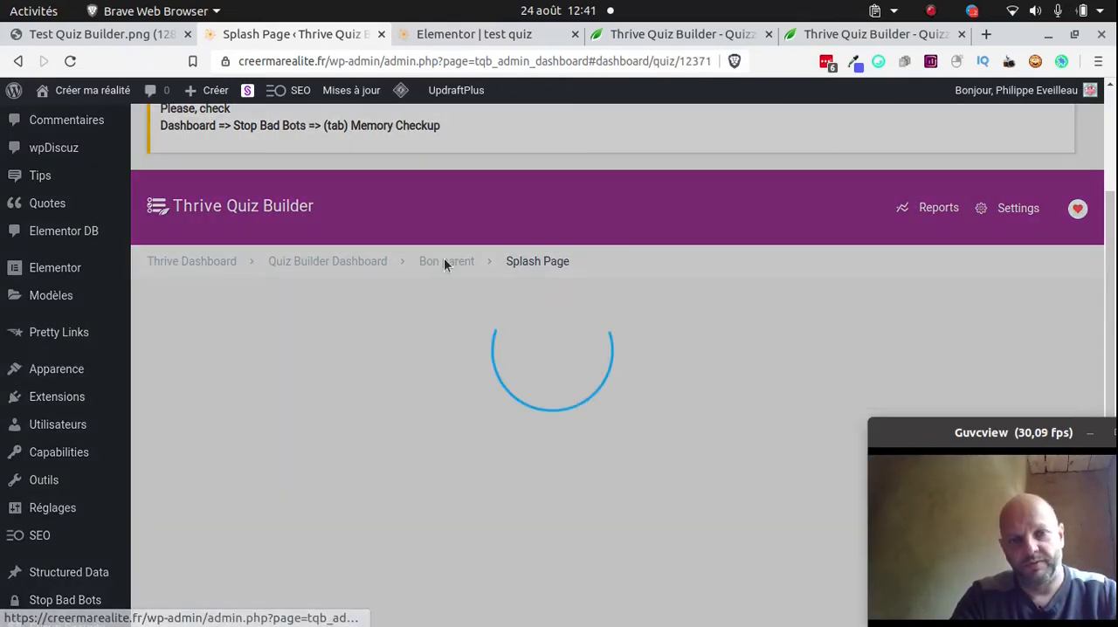
scroll(459, 271, down, 5)
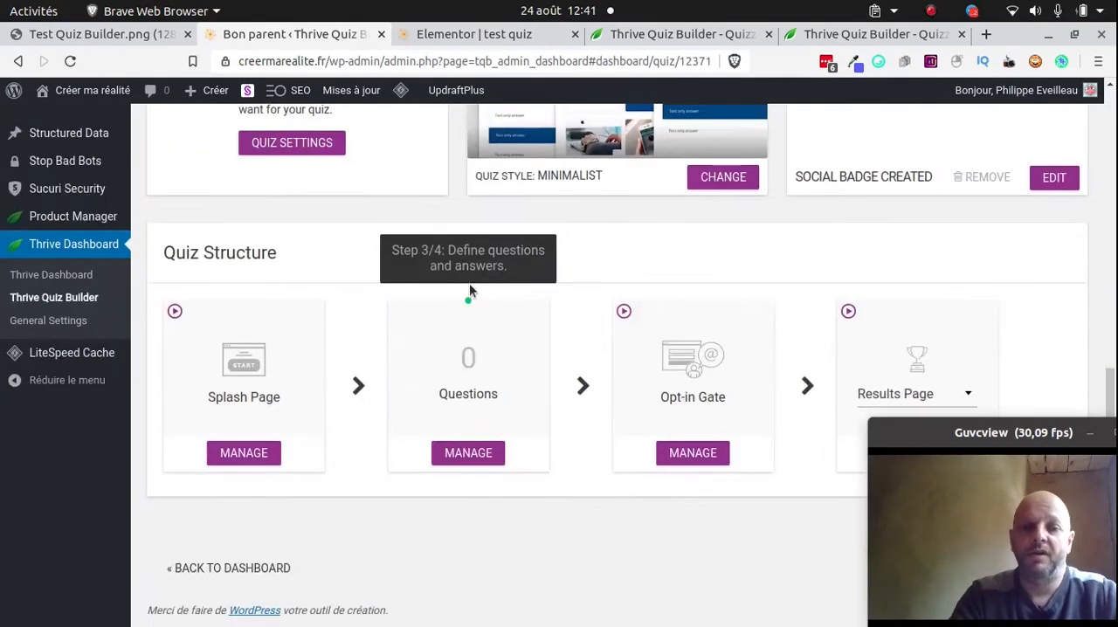
click(468, 452)
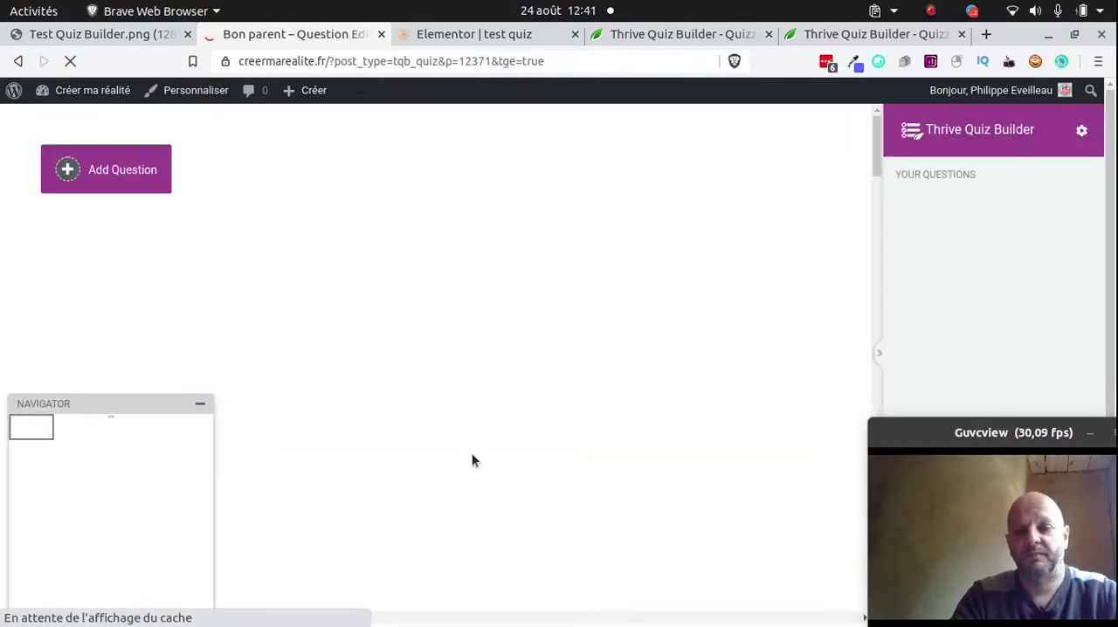
Add a question of the type Multiple Choice with Buttons, moving the webcam window out of the way
click(126, 172)
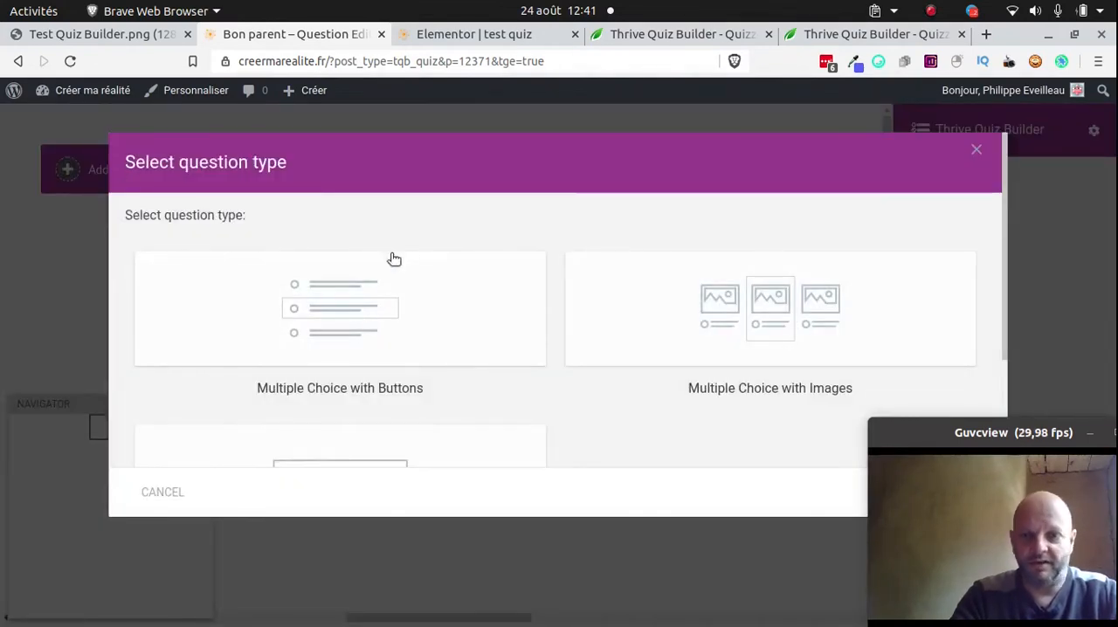
scroll(462, 379, down, 3)
scroll(334, 242, up, 2)
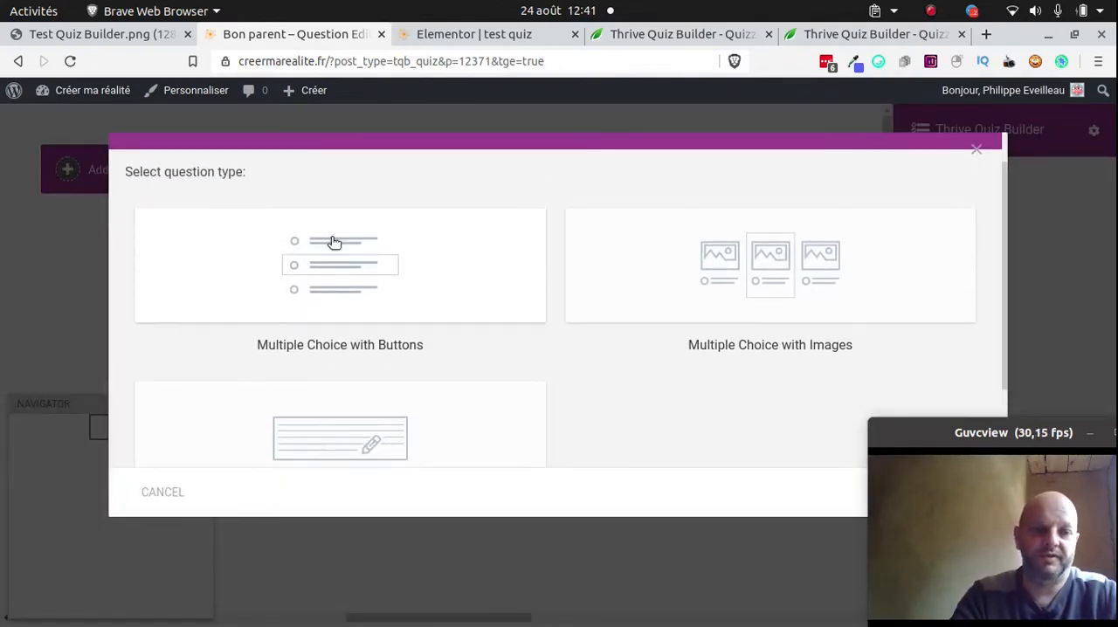
click(355, 279)
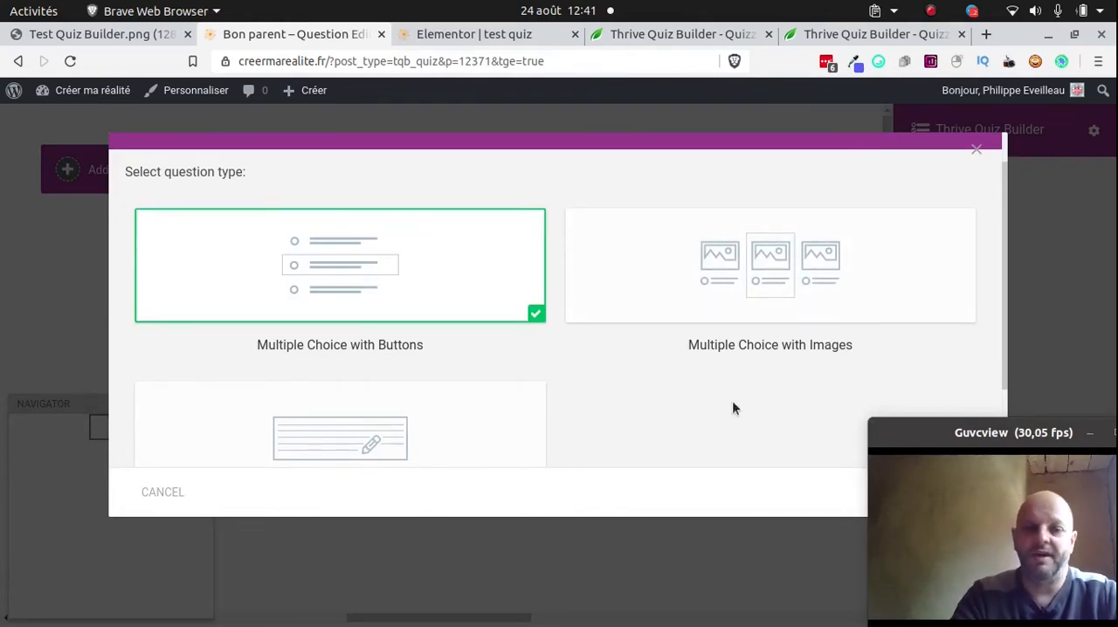
scroll(689, 380, down, 2)
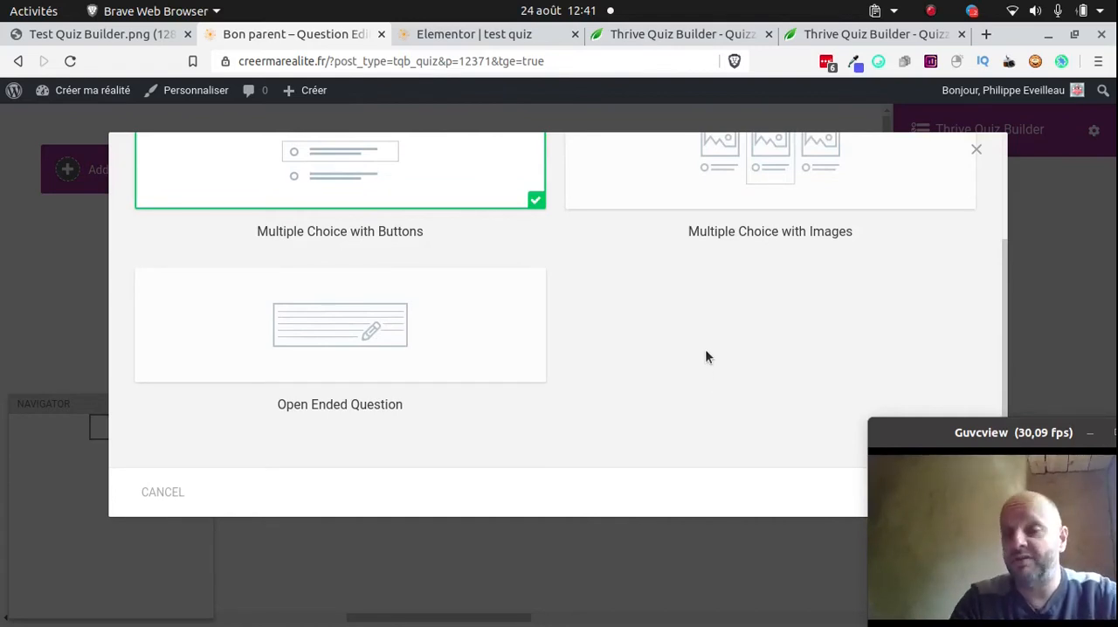
scroll(743, 392, up, 3)
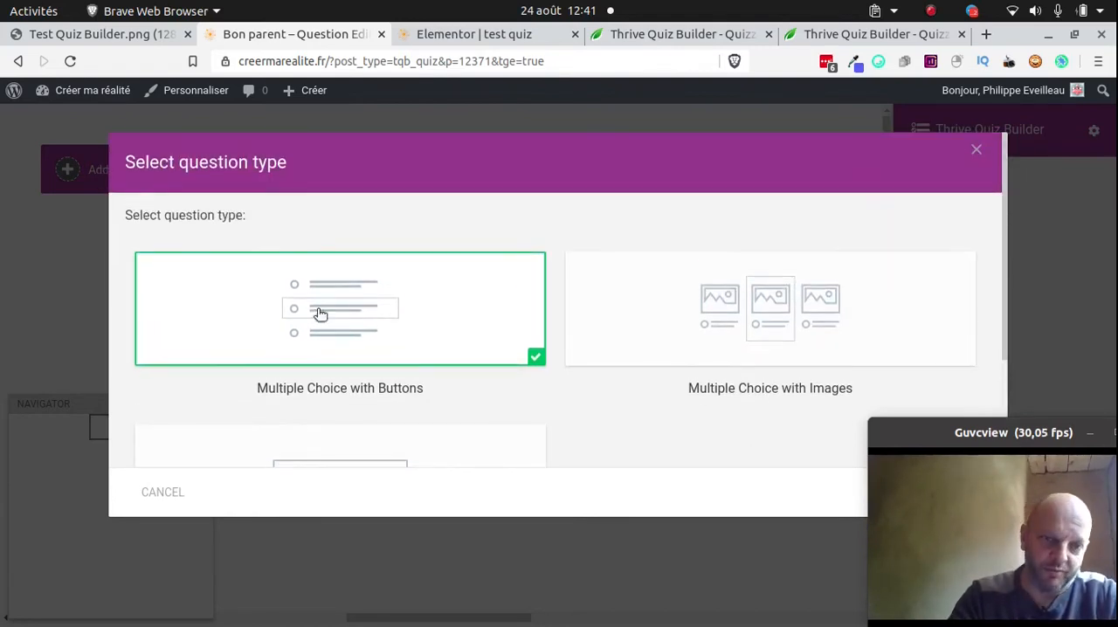
scroll(731, 408, down, 3)
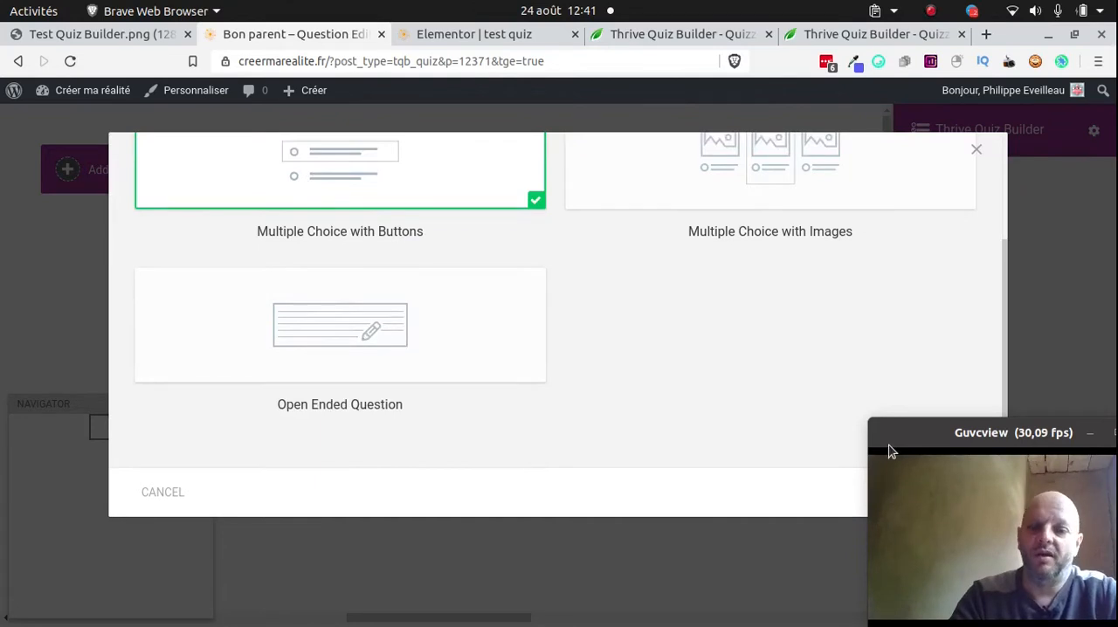
drag(891, 452, 518, 491)
click(913, 493)
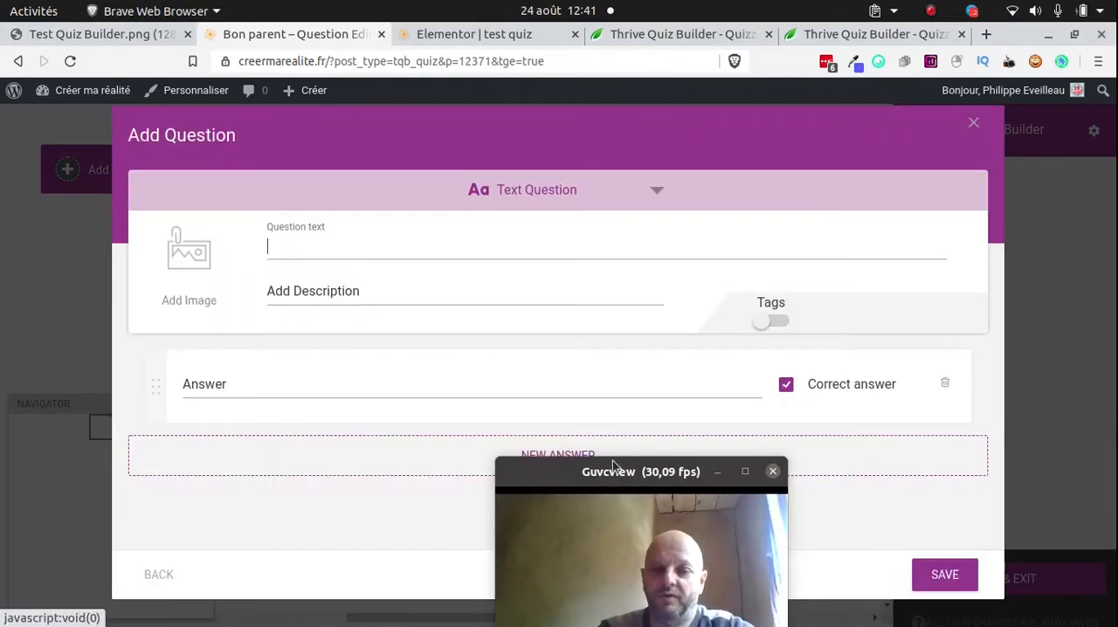
Enter the question text "Est-ce que vous aidez votre enfant à se brosse les dents tous les jours", shifting the webcam window aside
drag(584, 472, 731, 435)
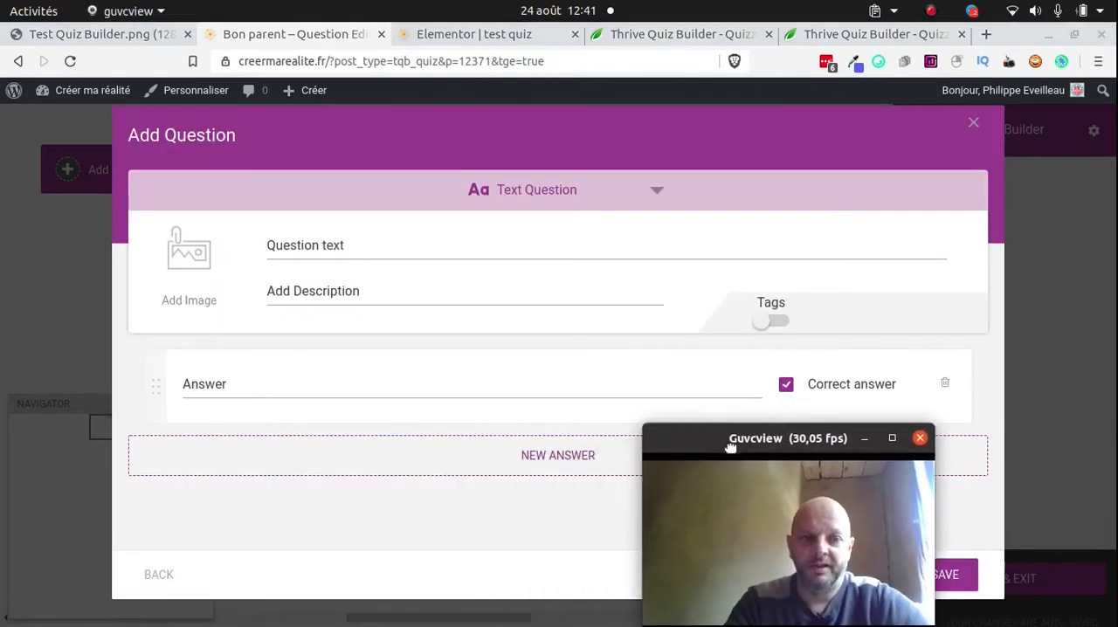
click(445, 250)
text(Est-ce)
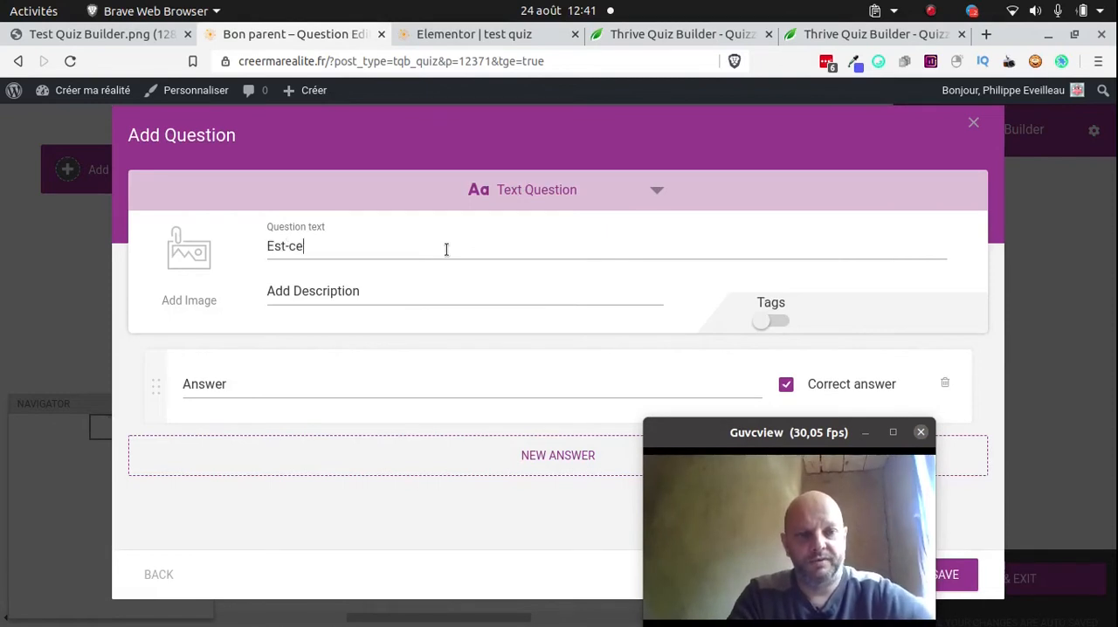
text( que vous aidez voptre)
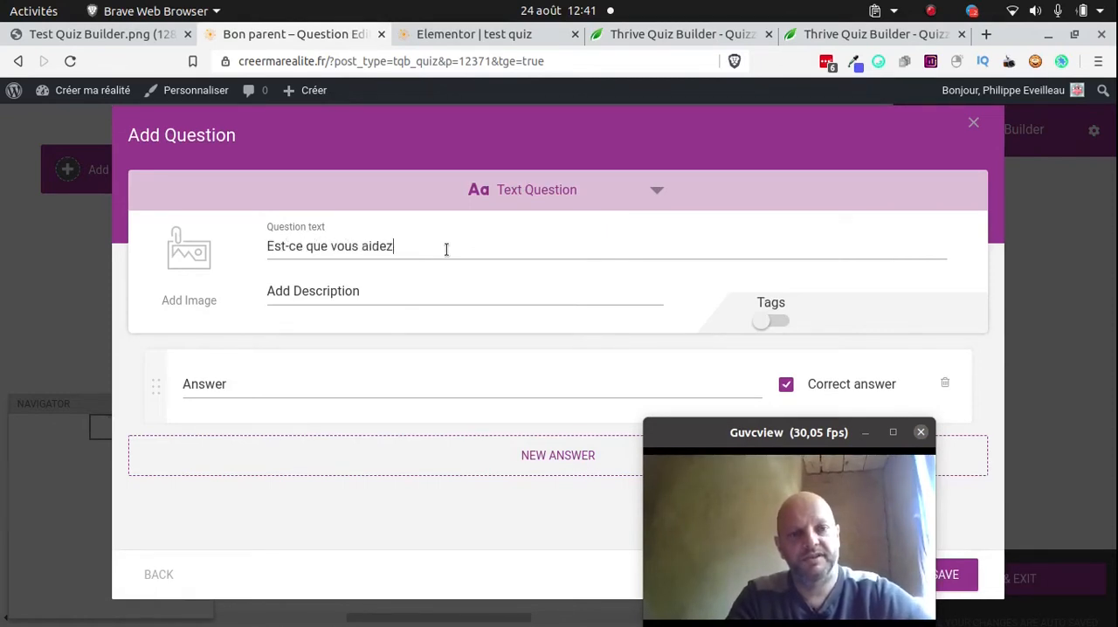
key(BackSpace)
key(BackSpace)
key(BackSpace)
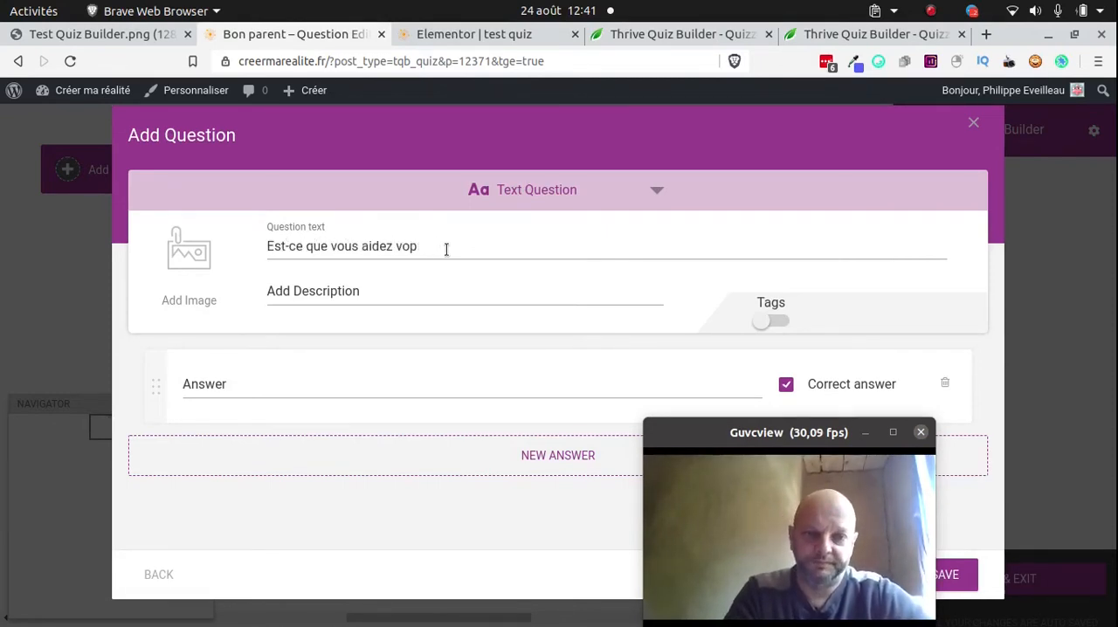
text(tre enfant à )
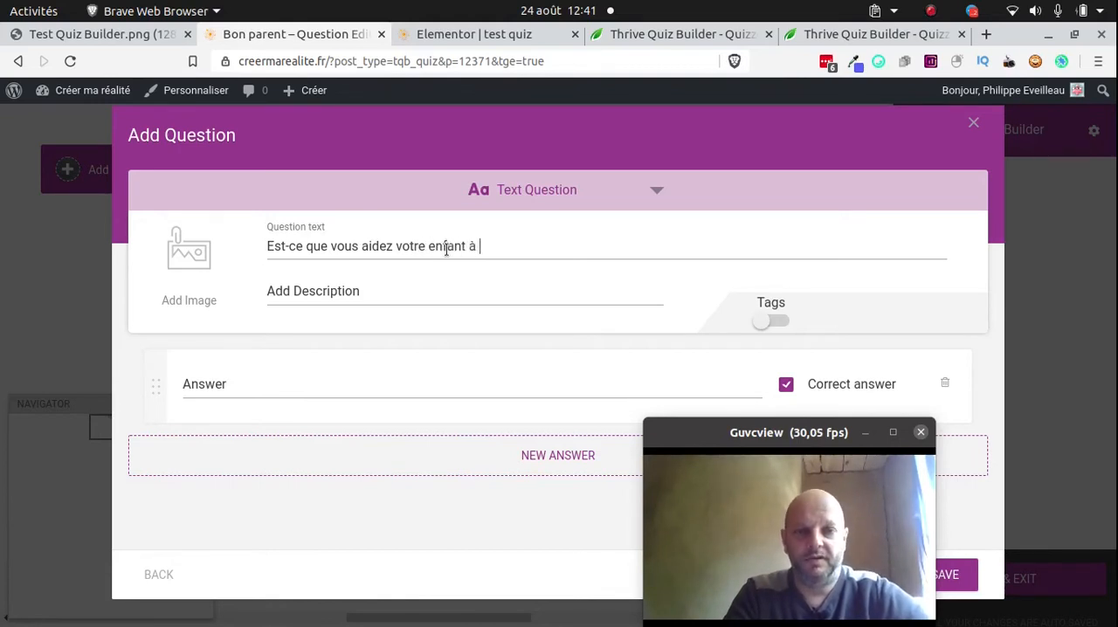
text(se nrp)
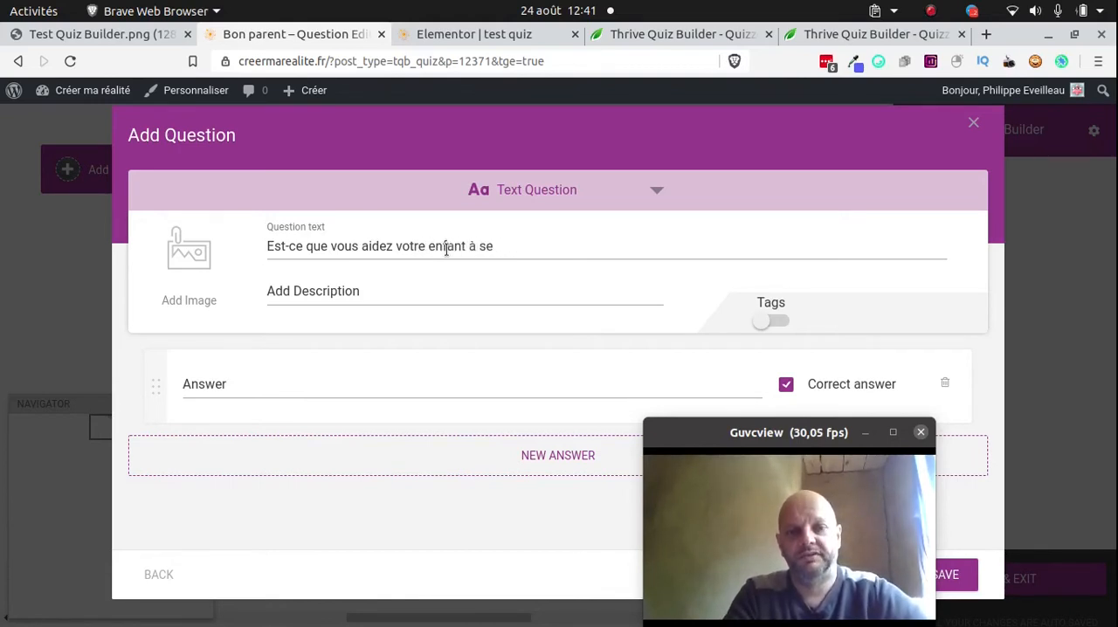
text(brosse les dents tous les jours)
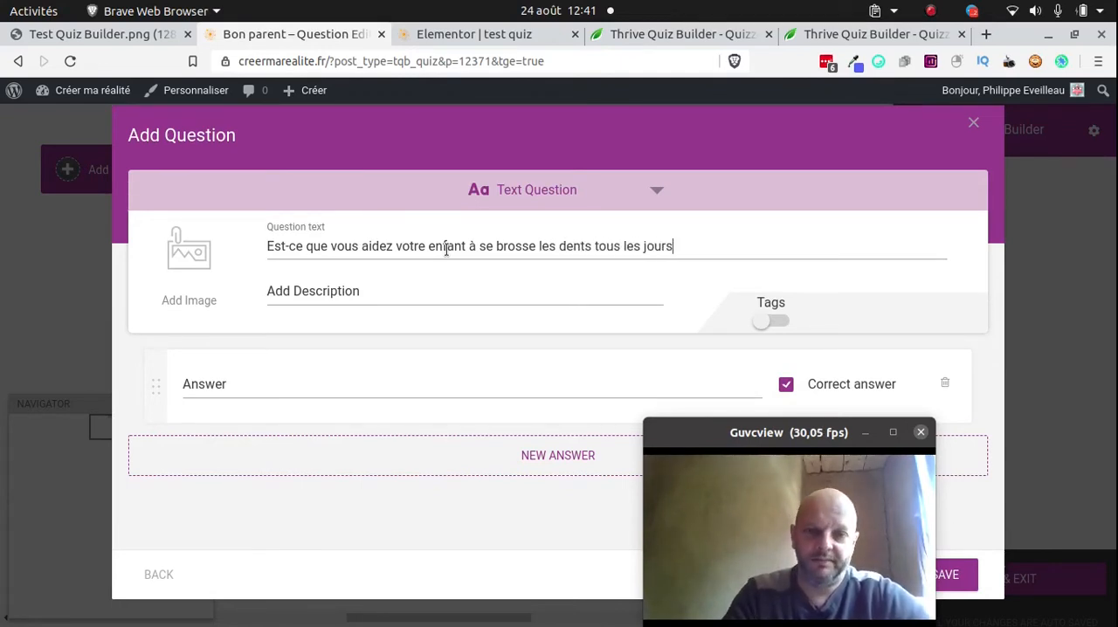
drag(720, 442, 816, 442)
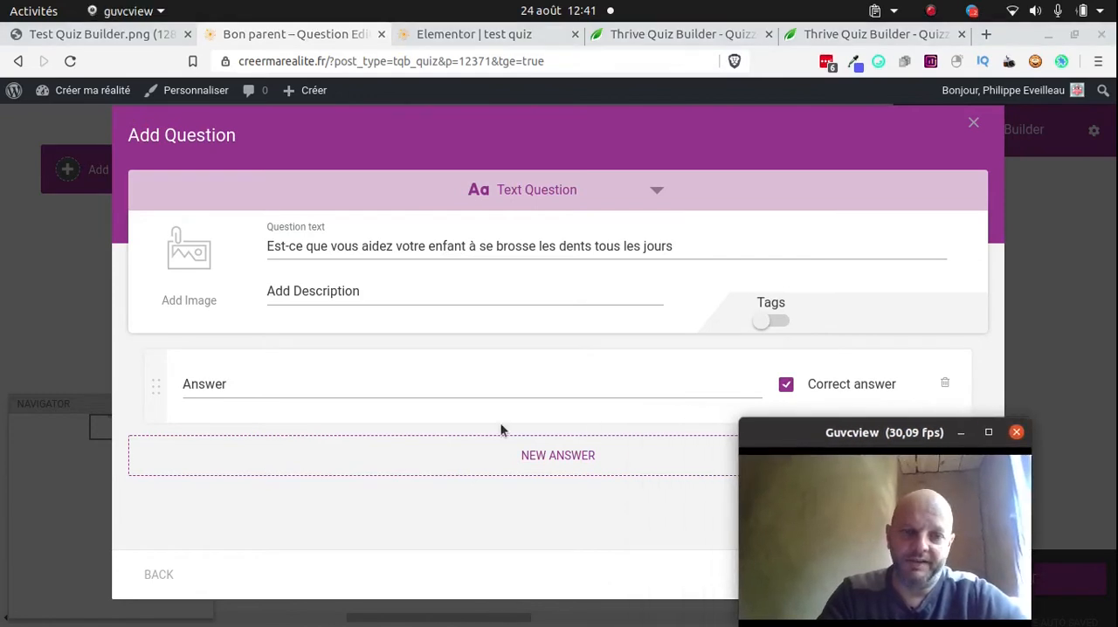
Add the answers "OUI", "NON" and "Ca dépend" to the question and save it, moving the webcam window aside to reach the controls
click(409, 388)
text(OUI)
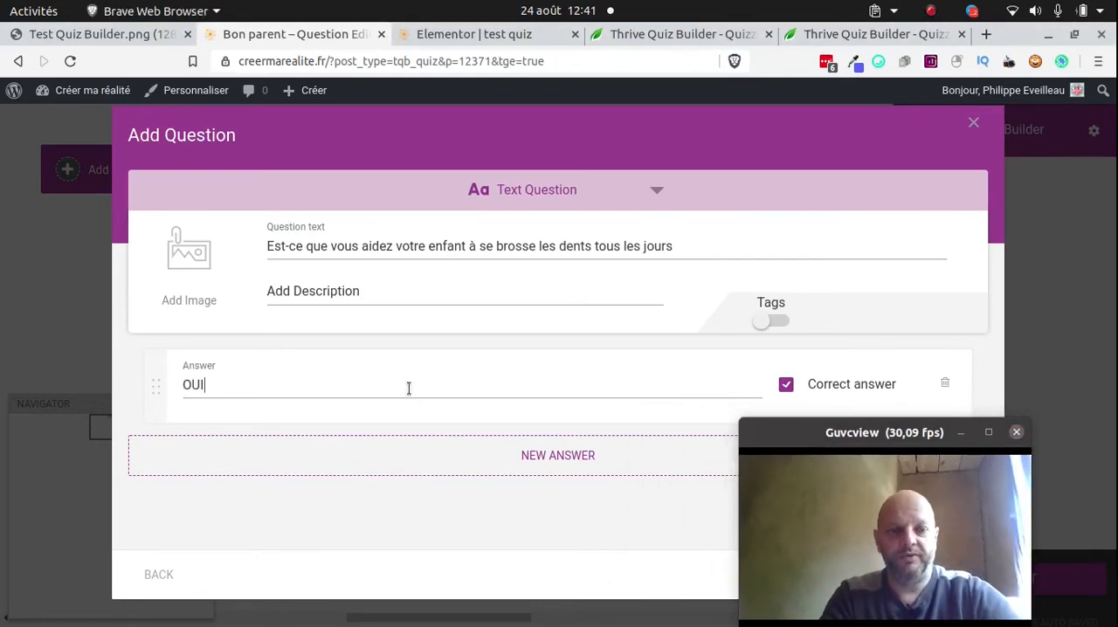
click(299, 456)
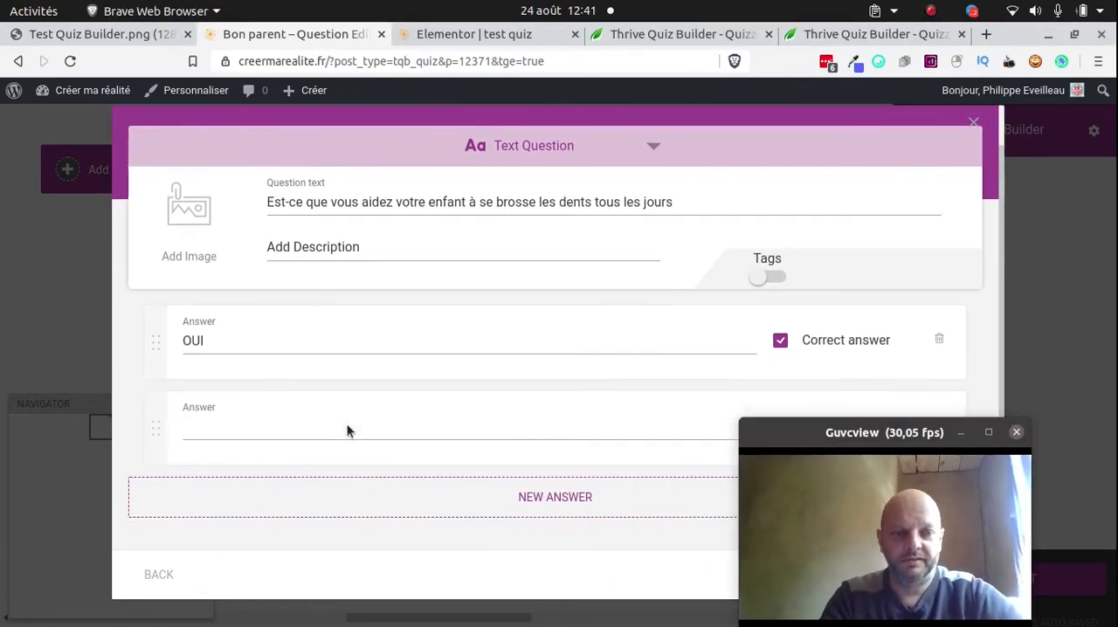
text(NON)
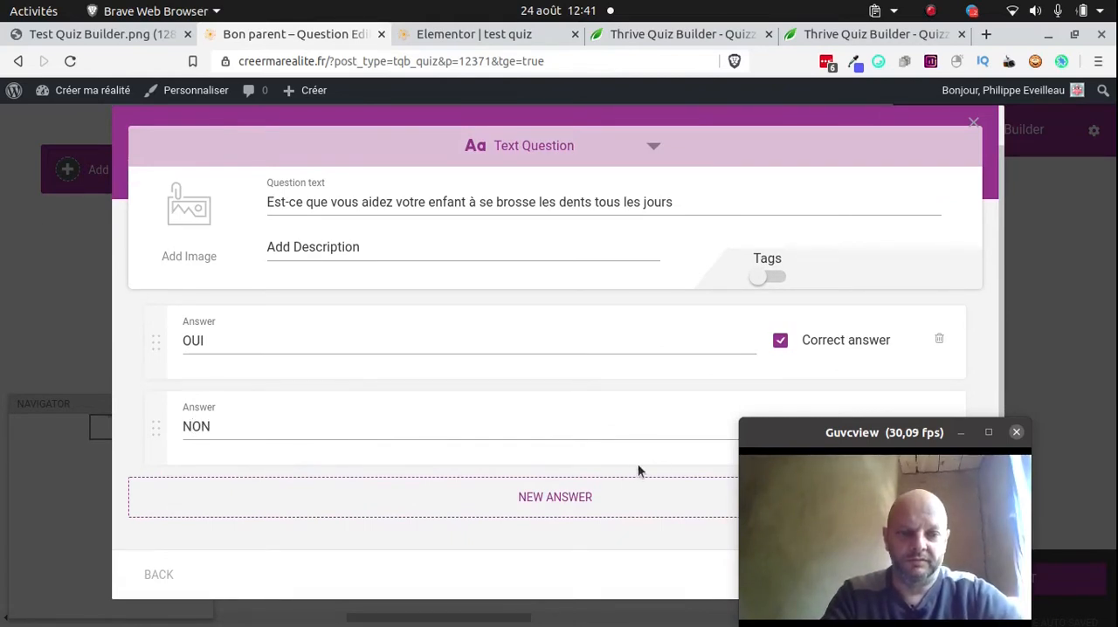
click(582, 507)
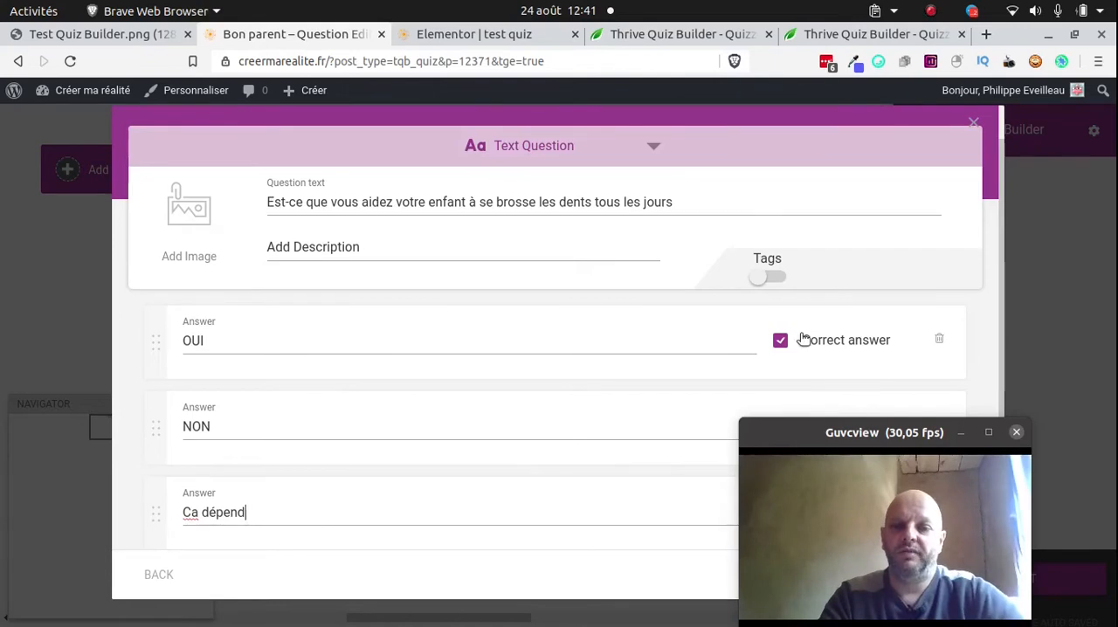
drag(811, 431, 456, 464)
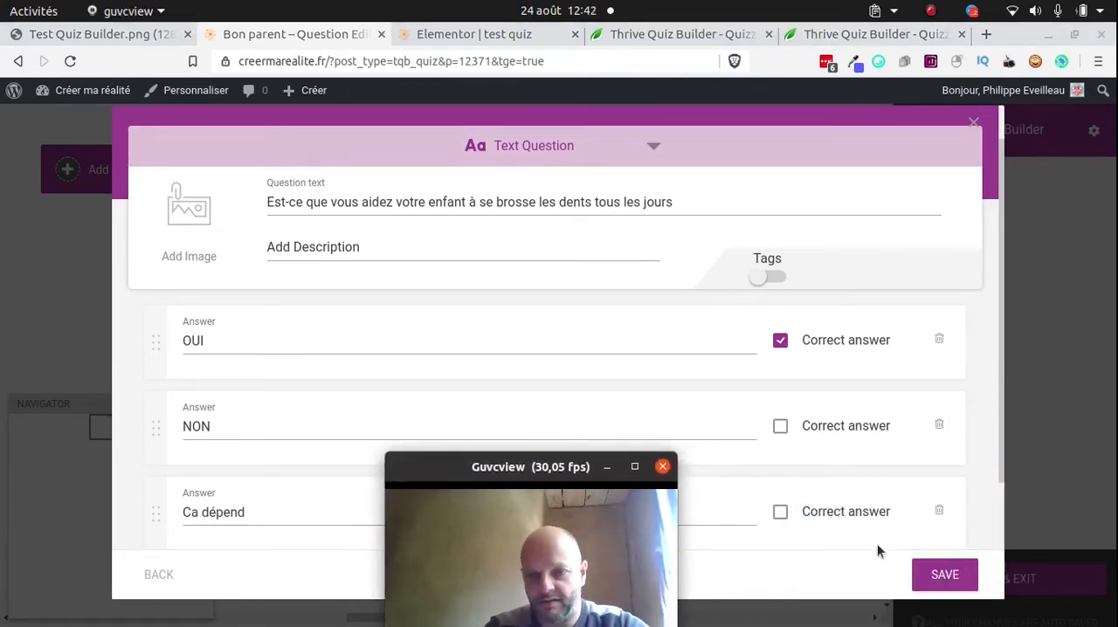
click(944, 574)
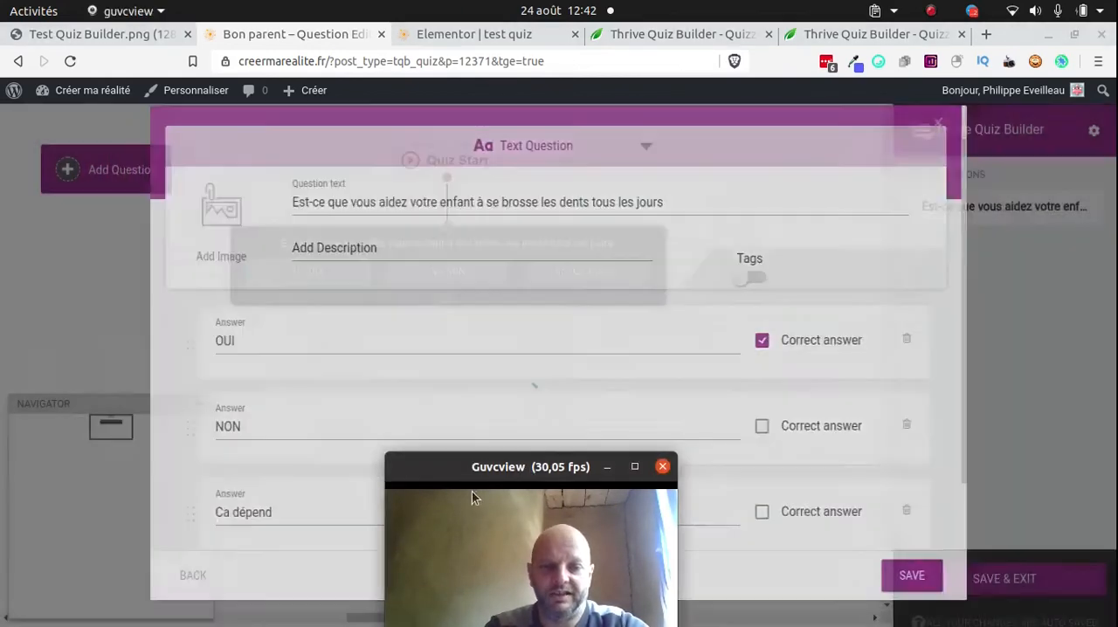
drag(476, 467, 846, 405)
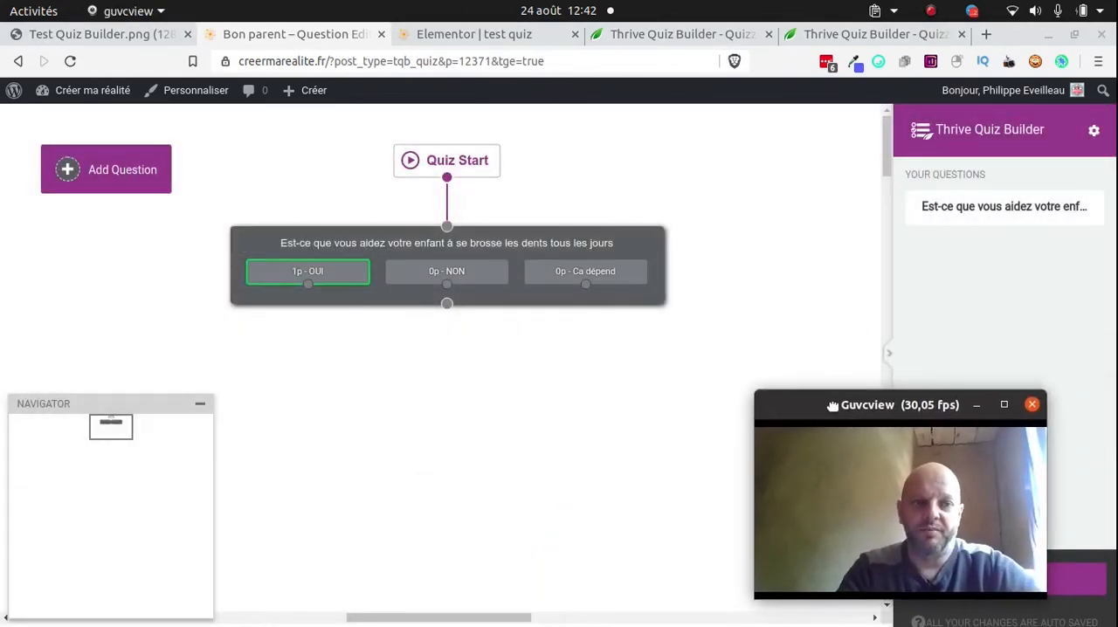
Add a second question of the type Multiple Choice with Buttons, shifting the webcam window slightly
click(129, 181)
click(439, 305)
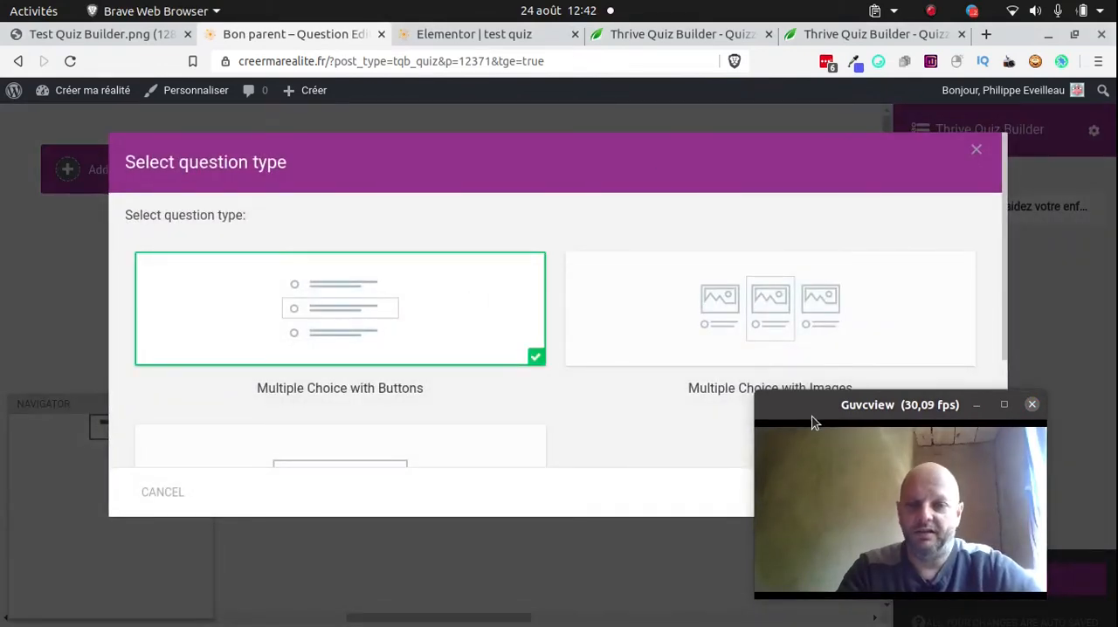
drag(812, 411, 778, 425)
click(933, 491)
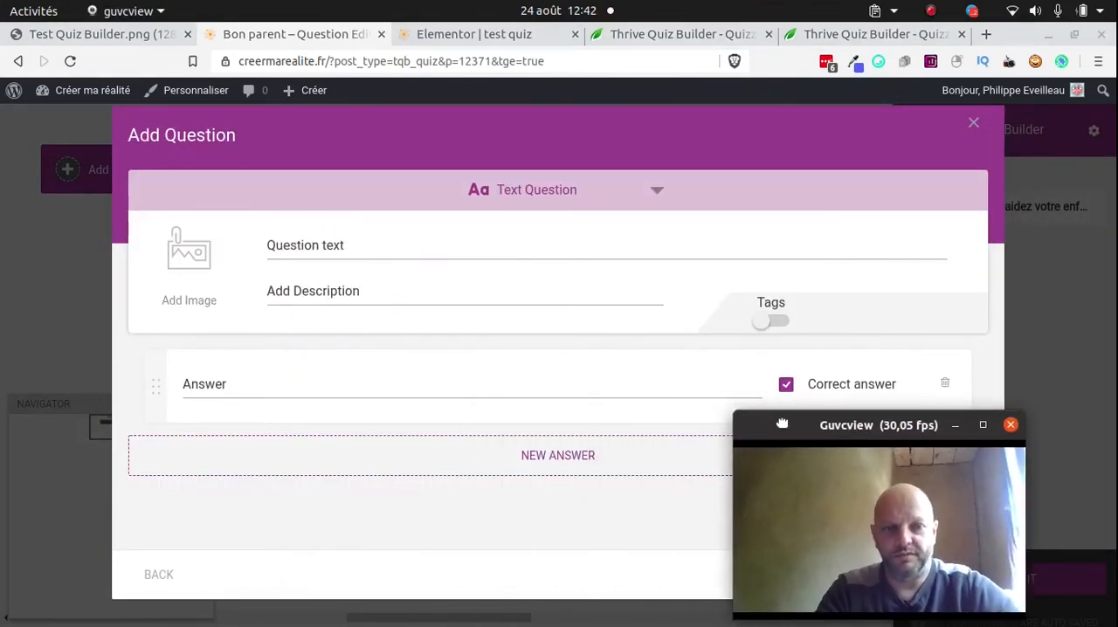
Enter the question "Est-ce que vous lisez une histoire à votre petit tous les soirs ?" with the description "Une histoire aide les enfants à s'endormir"
click(375, 242)
text(Est-ce q)
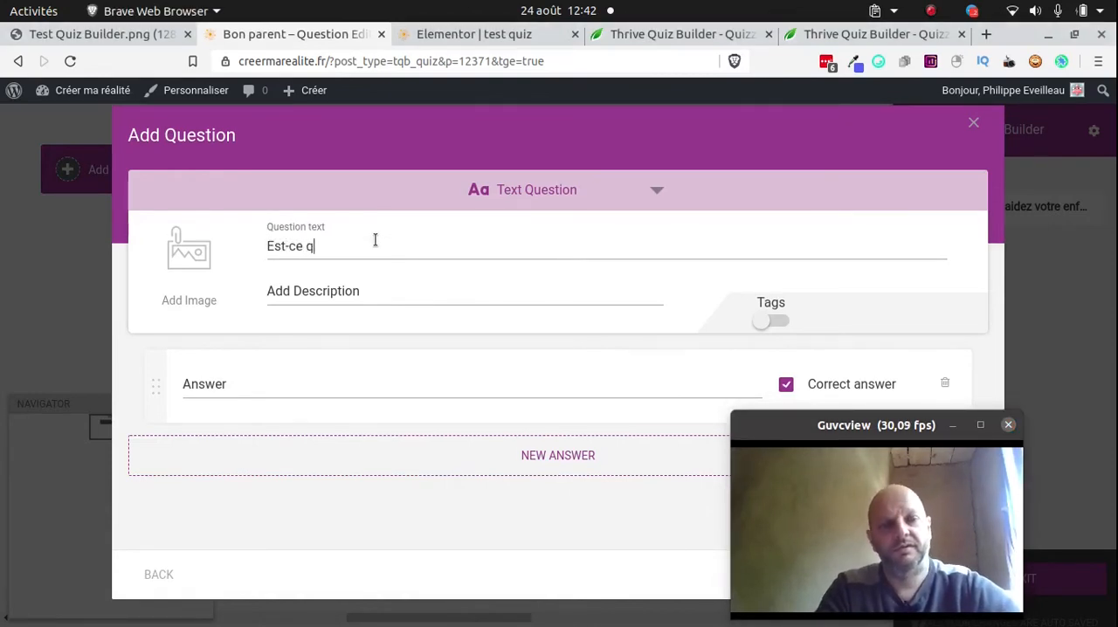
text(ue vous )
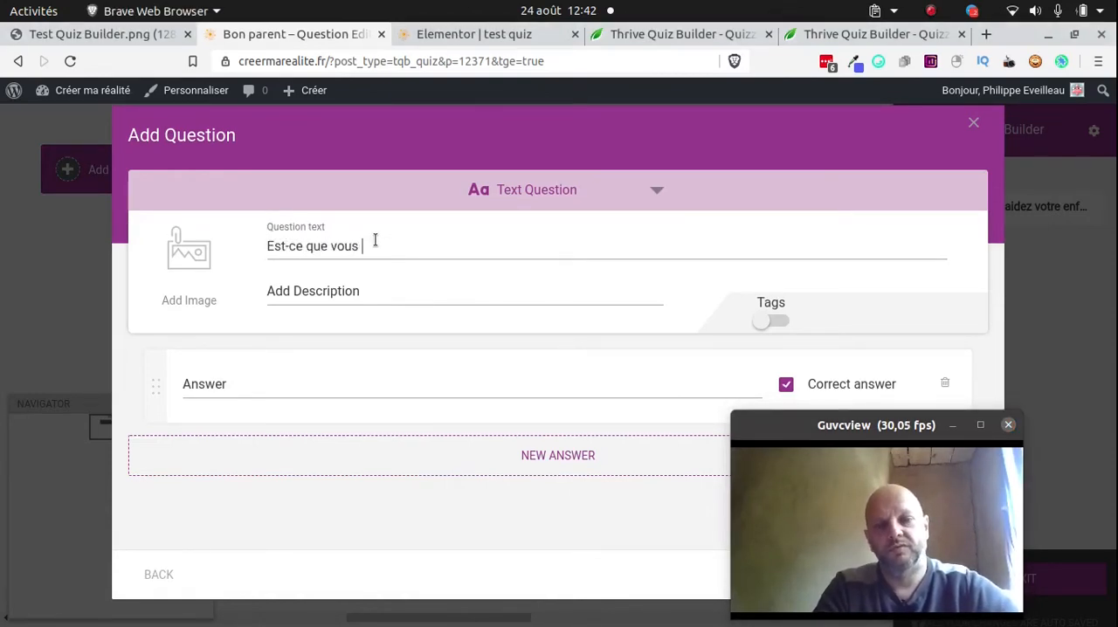
text(lisez )
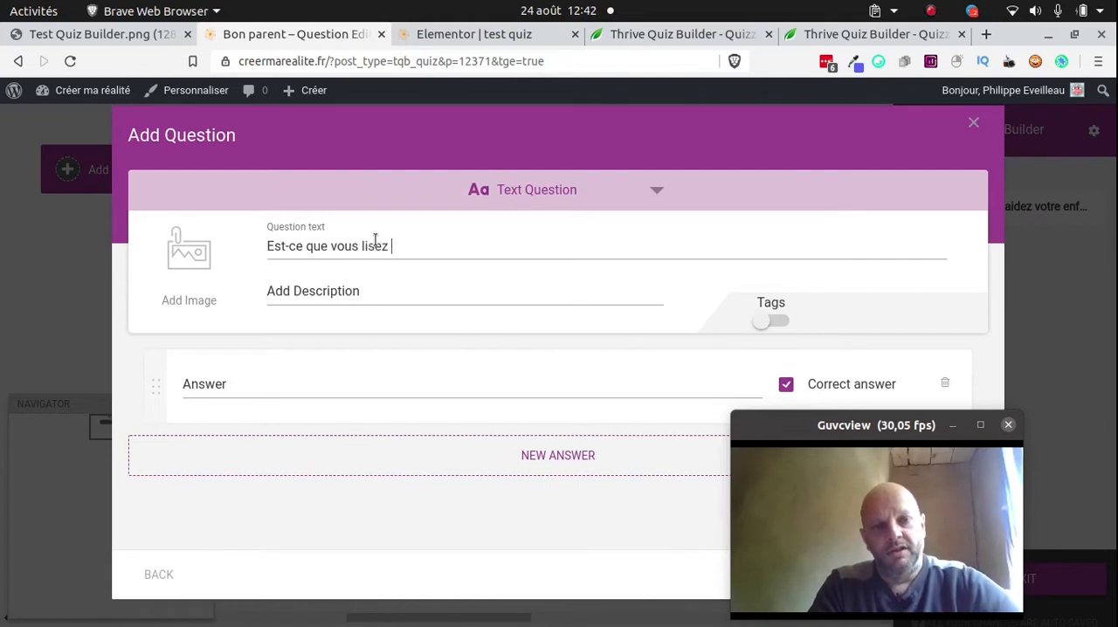
text(une histoir)
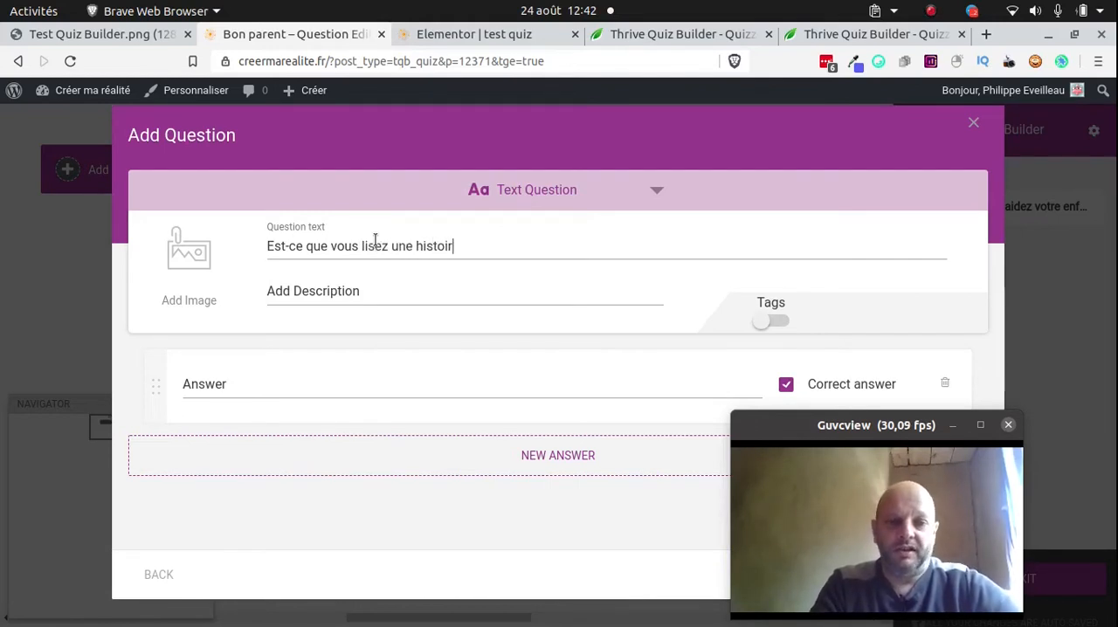
text(e à vo)
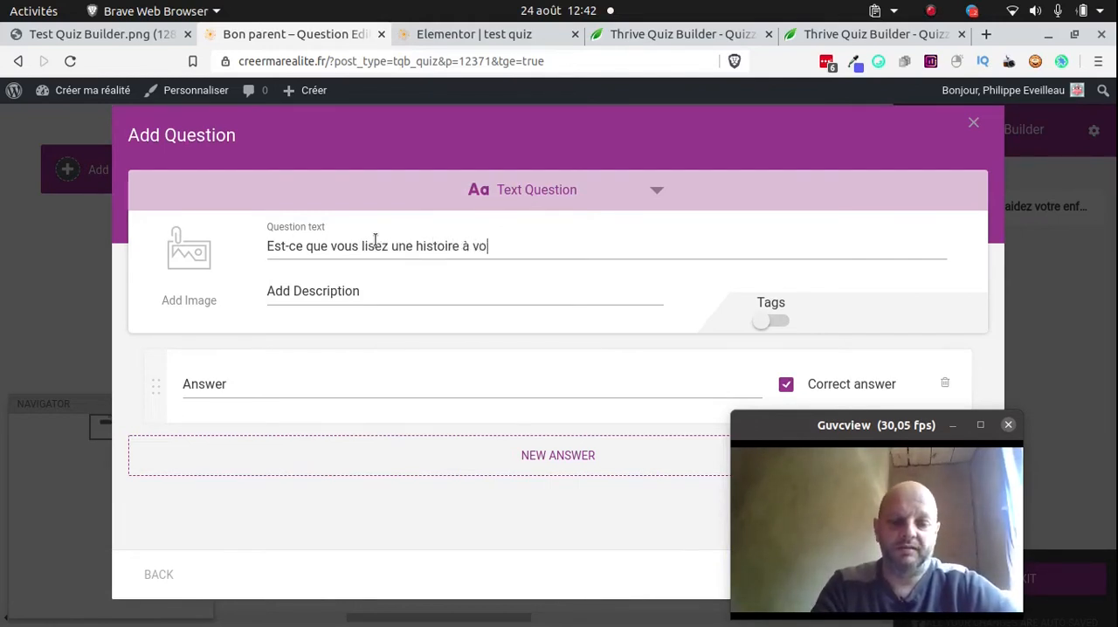
text(tre pet)
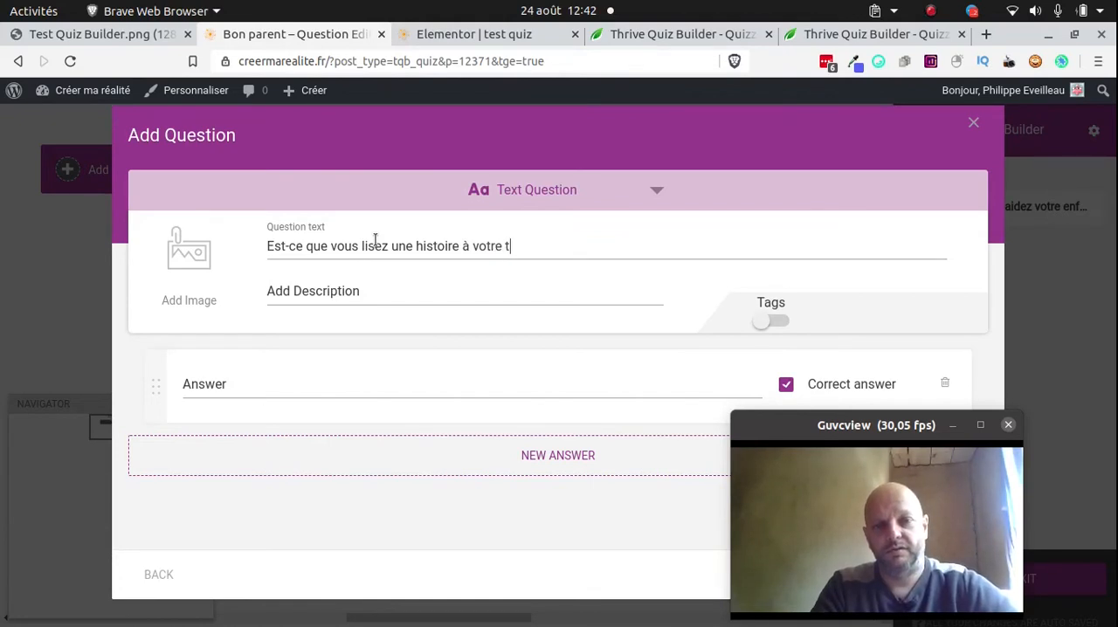
key(BackSpace)
text(petit tous les soirs ?)
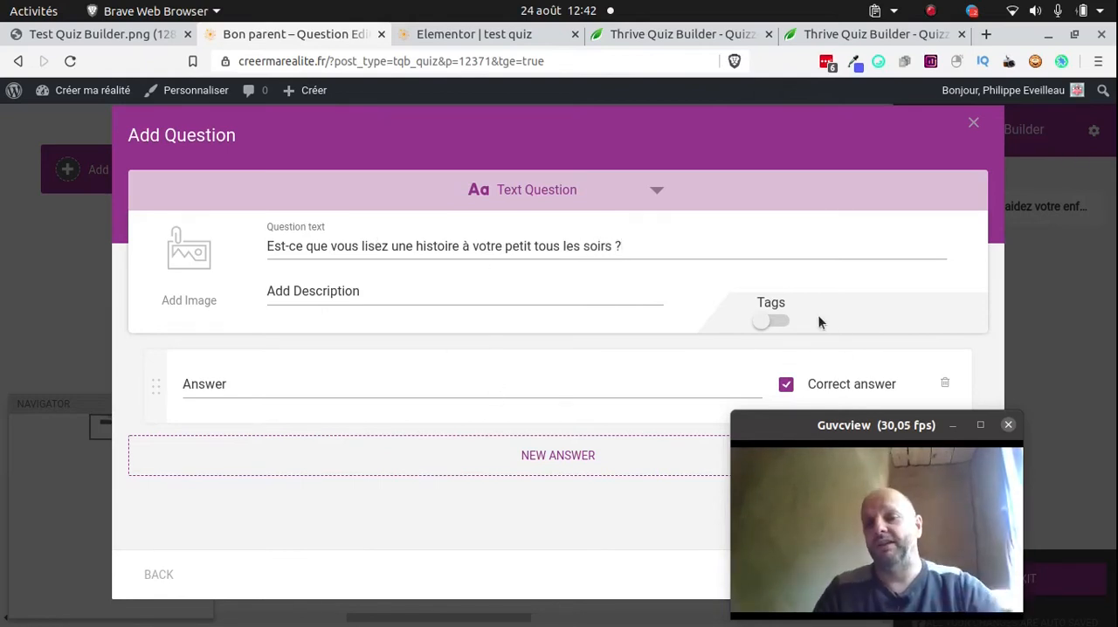
click(445, 288)
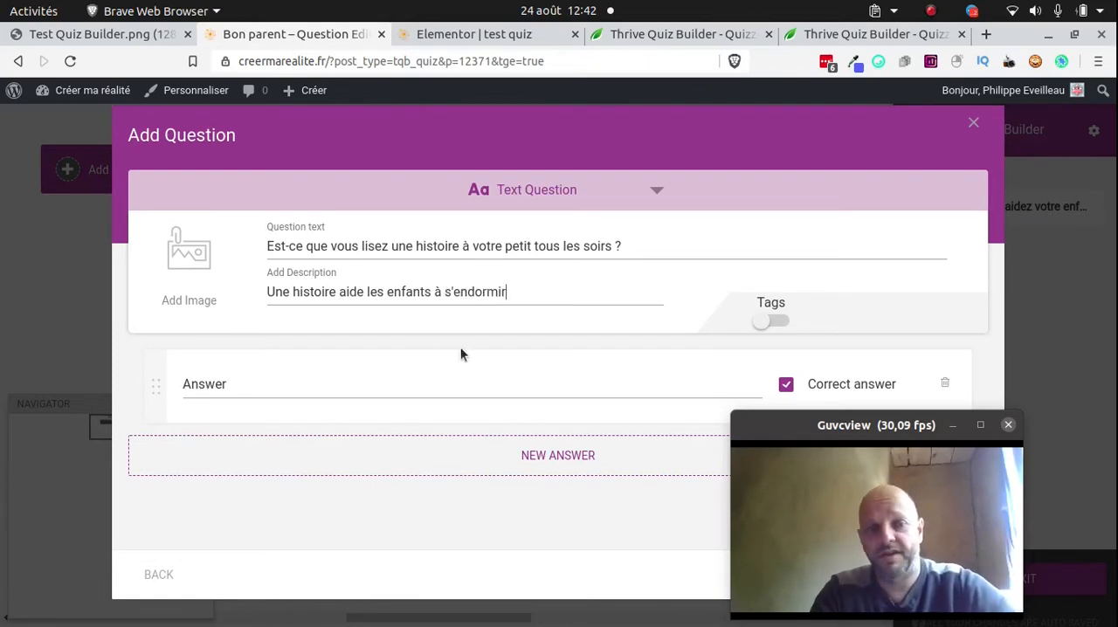
Enter "OUI" as the first answer of the bedtime story question, correcting the typing mistake
click(440, 373)
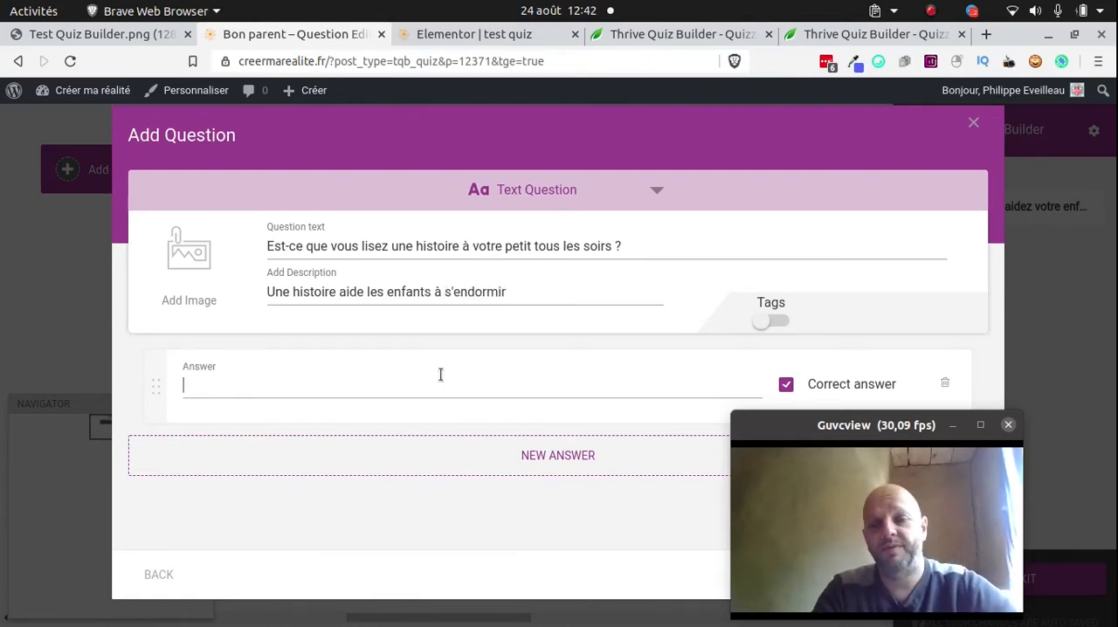
text(0IO)
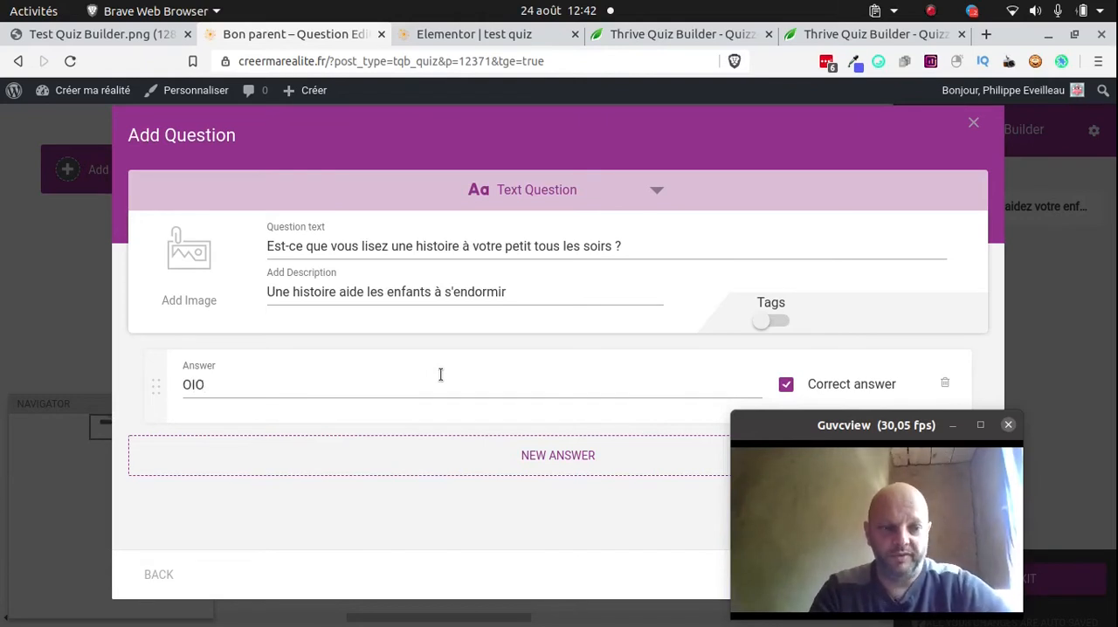
key(BackSpace)
key(BackSpace)
key(BackSpace)
text(OUI)
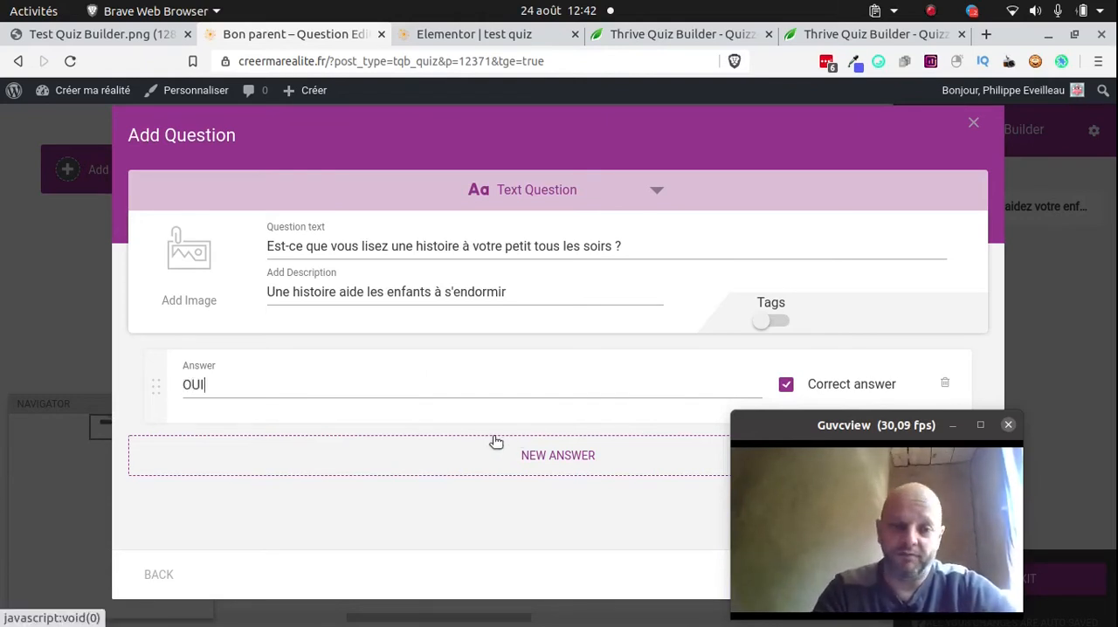
Add a second answer "NON" and save the bedtime story question, moving the webcam window out of the way
click(511, 455)
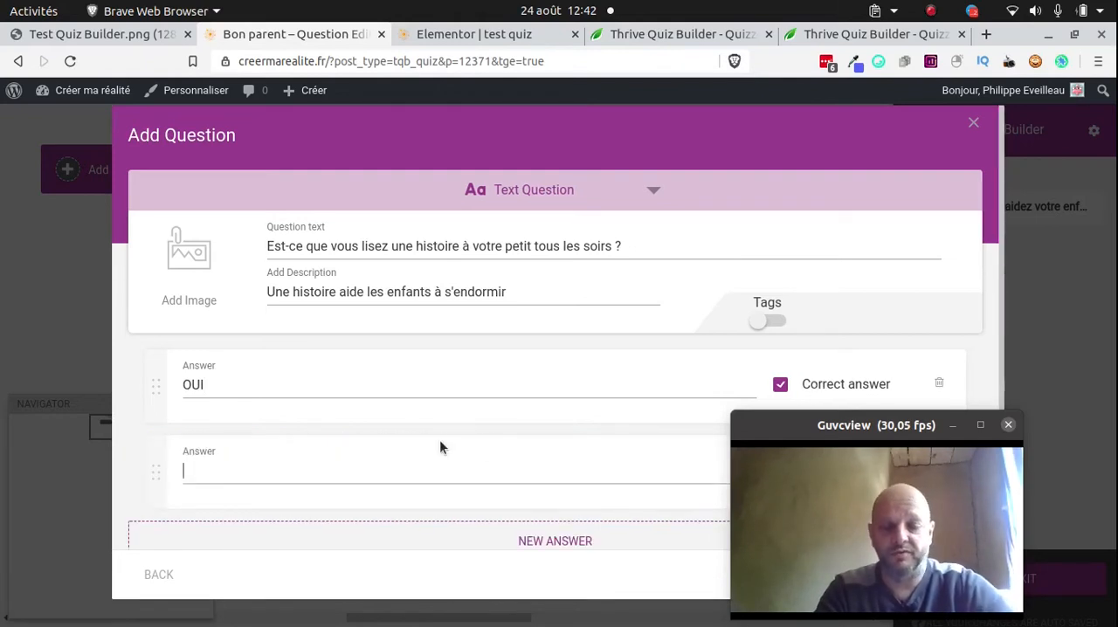
text(n)
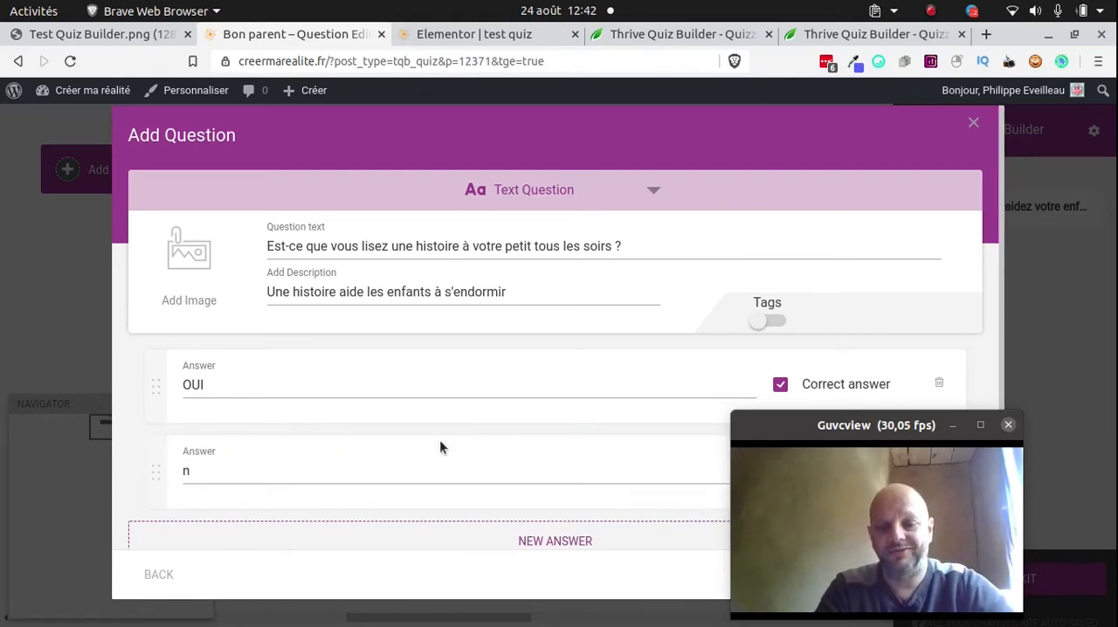
key(BackSpace)
text(NON)
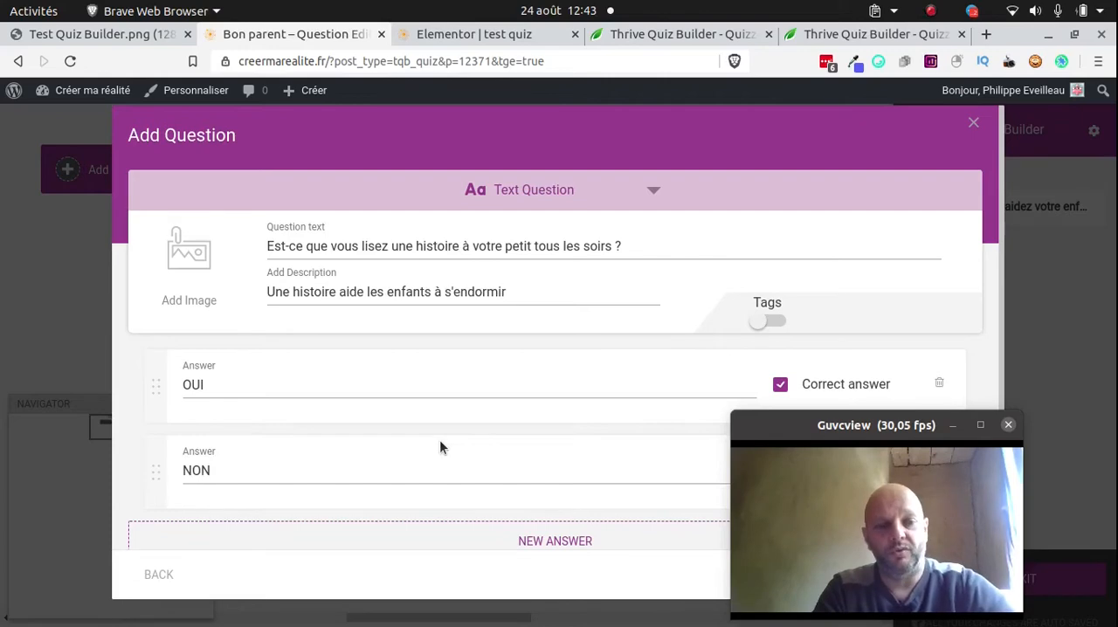
scroll(571, 424, down, 1)
drag(738, 441, 503, 441)
click(928, 568)
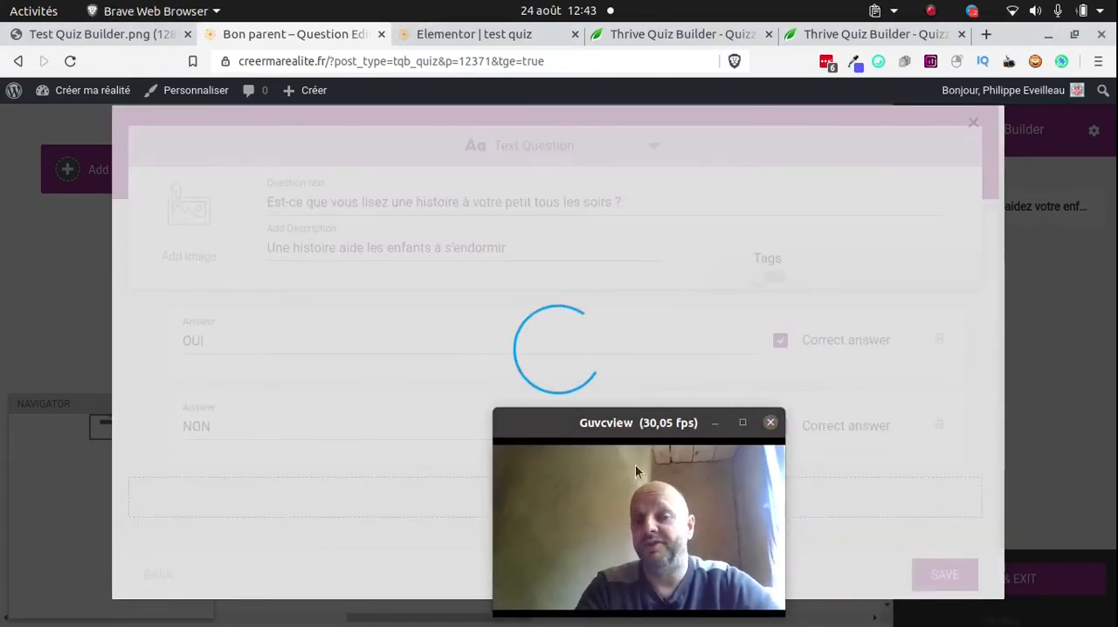
drag(599, 430, 875, 436)
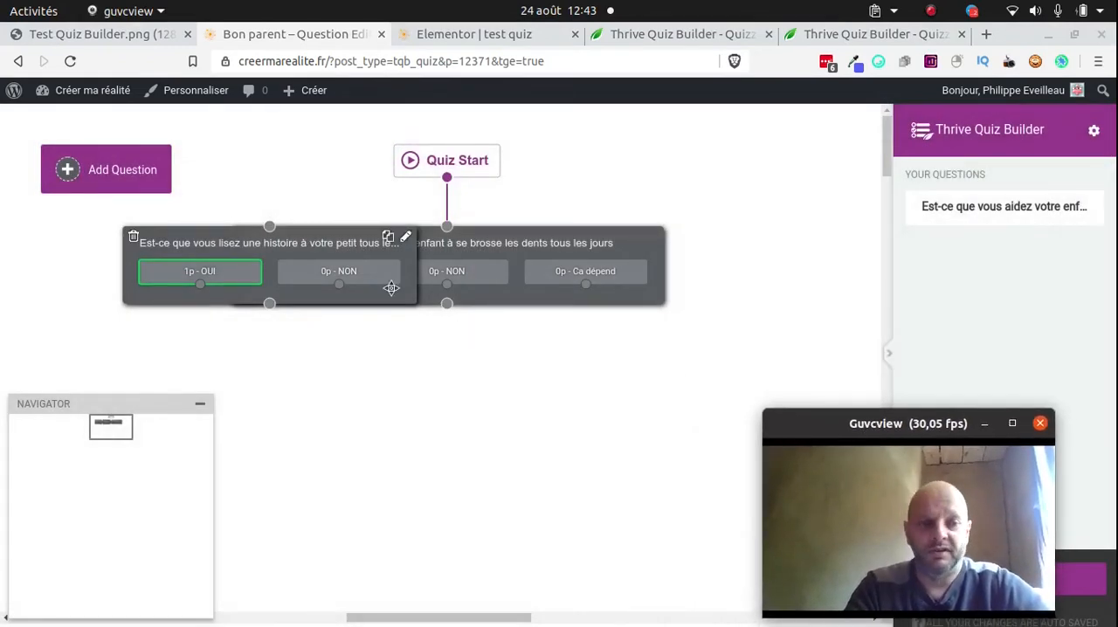
Place the bedtime story question below the tooth-brushing question and connect the first question's general output to it
drag(339, 253, 531, 427)
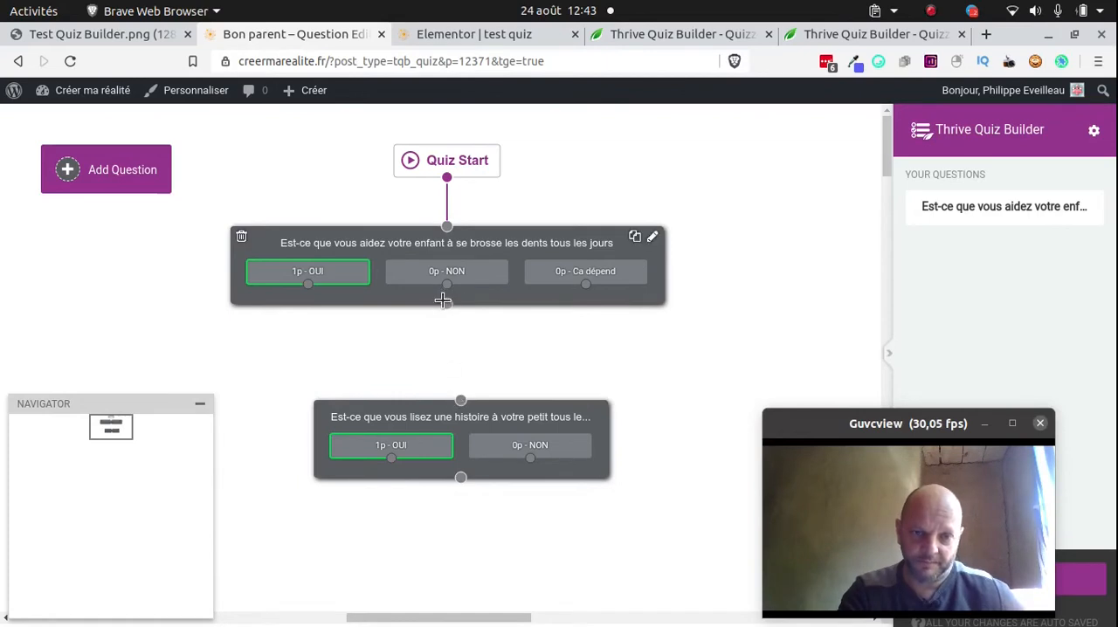
drag(445, 302, 478, 391)
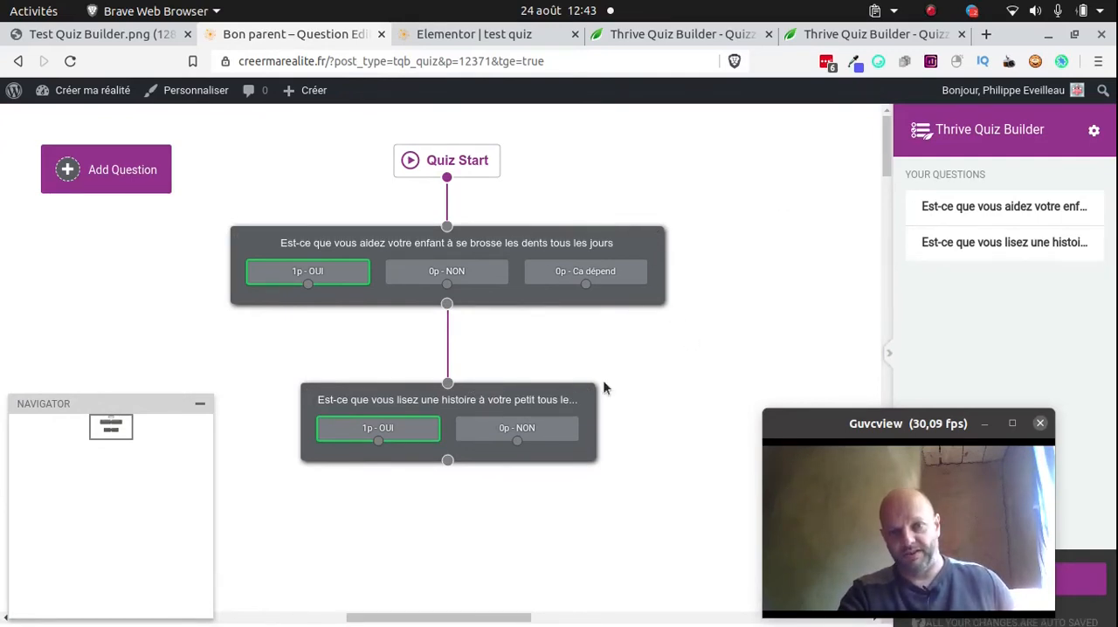
Save and exit the question editor, and open the design of the quiz's First Opt-in Gate for editing
drag(810, 425, 768, 226)
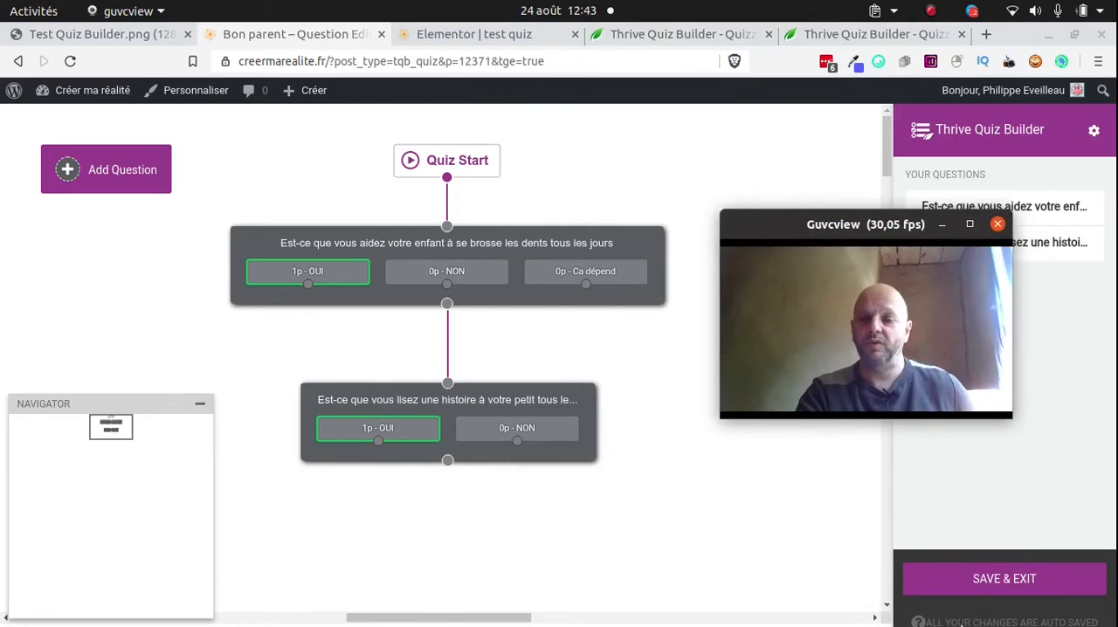
click(992, 584)
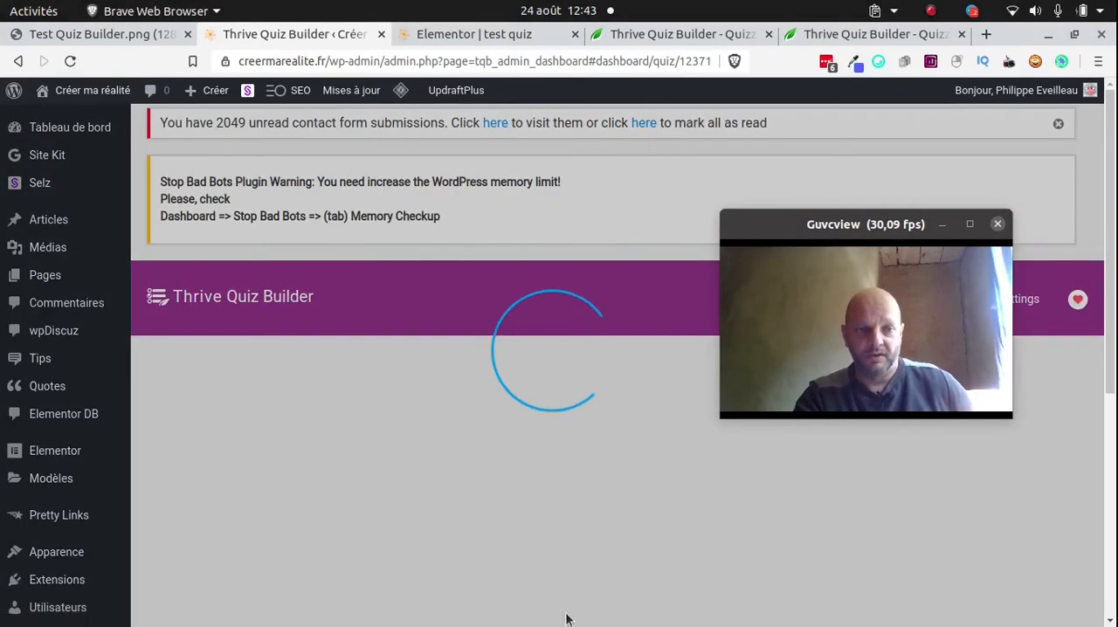
scroll(562, 399, down, 5)
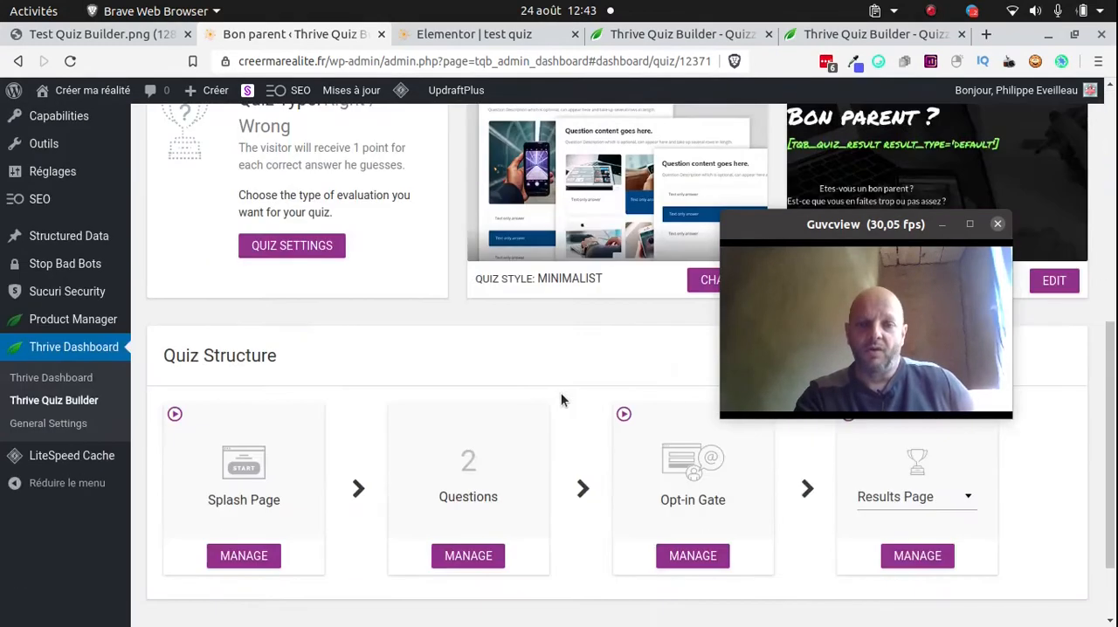
click(697, 568)
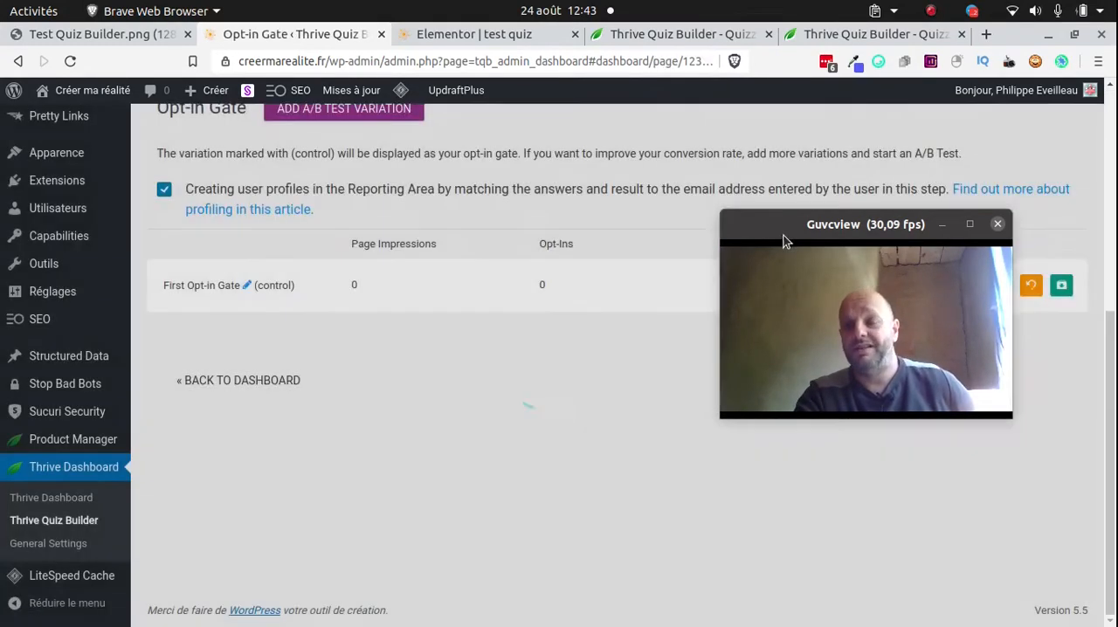
drag(783, 241, 857, 409)
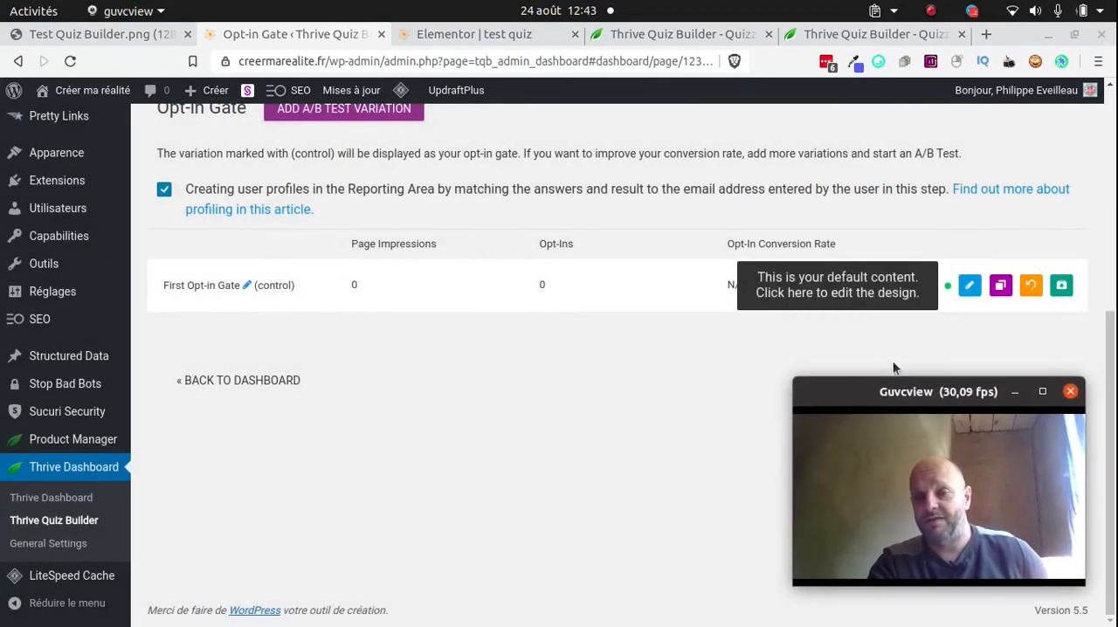
click(970, 286)
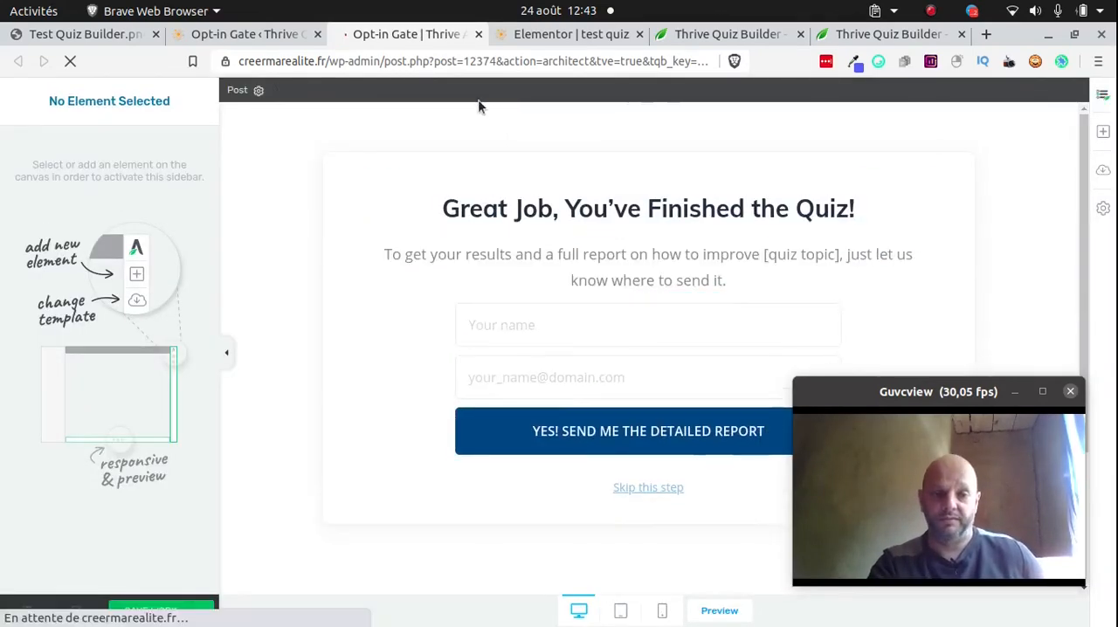
Replace the opt-in gate's heading with "Super test Fini !"
click(608, 206)
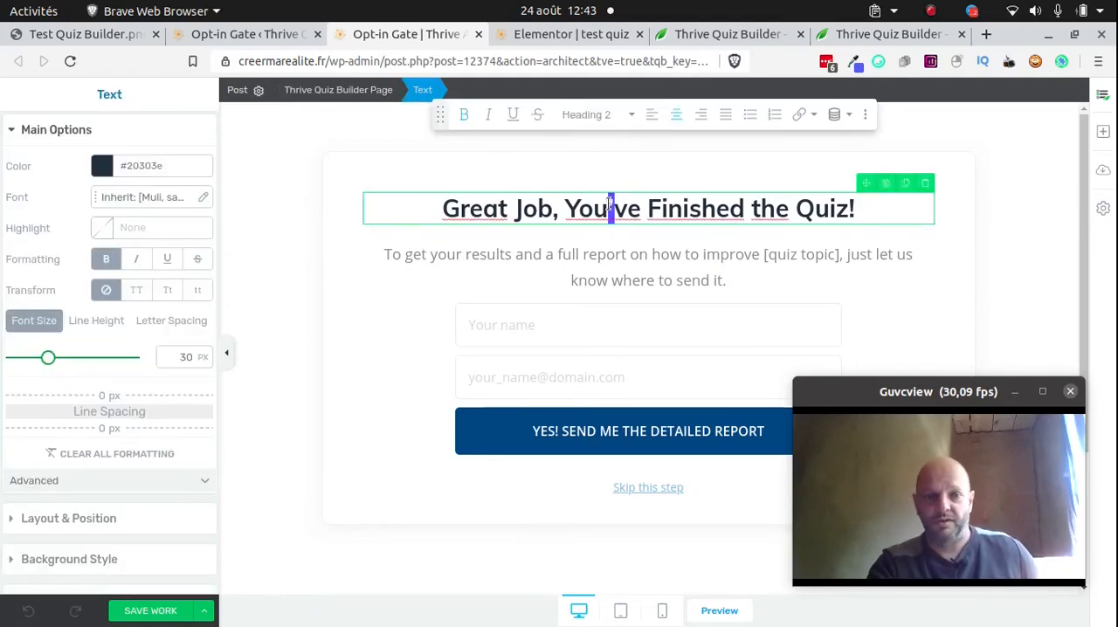
triple_click(609, 204)
right_click(609, 204)
click(564, 208)
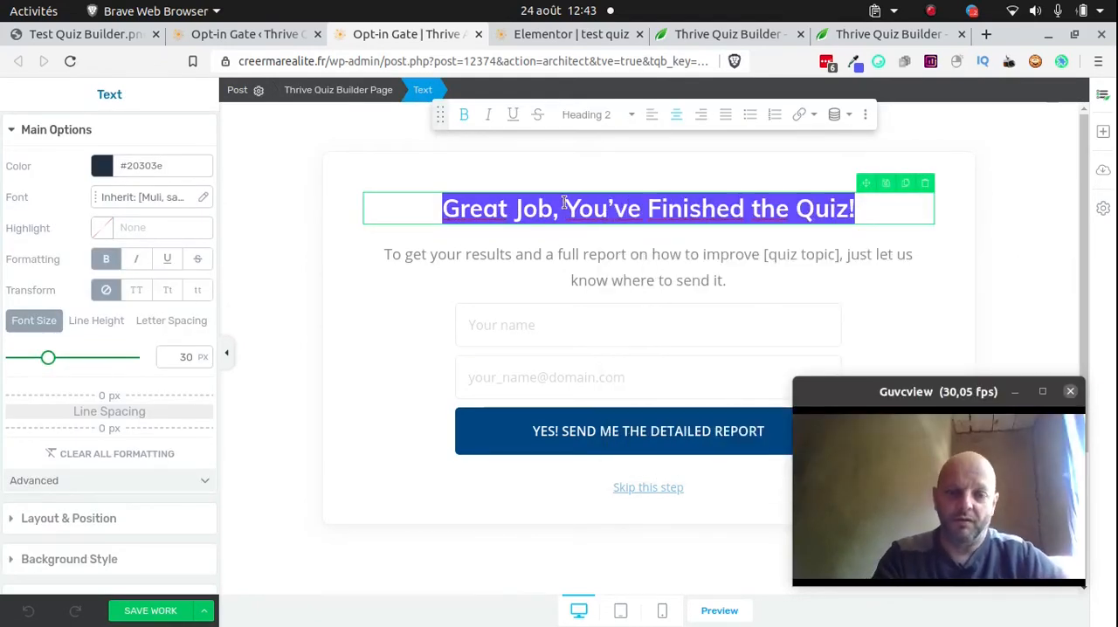
text(Super tye)
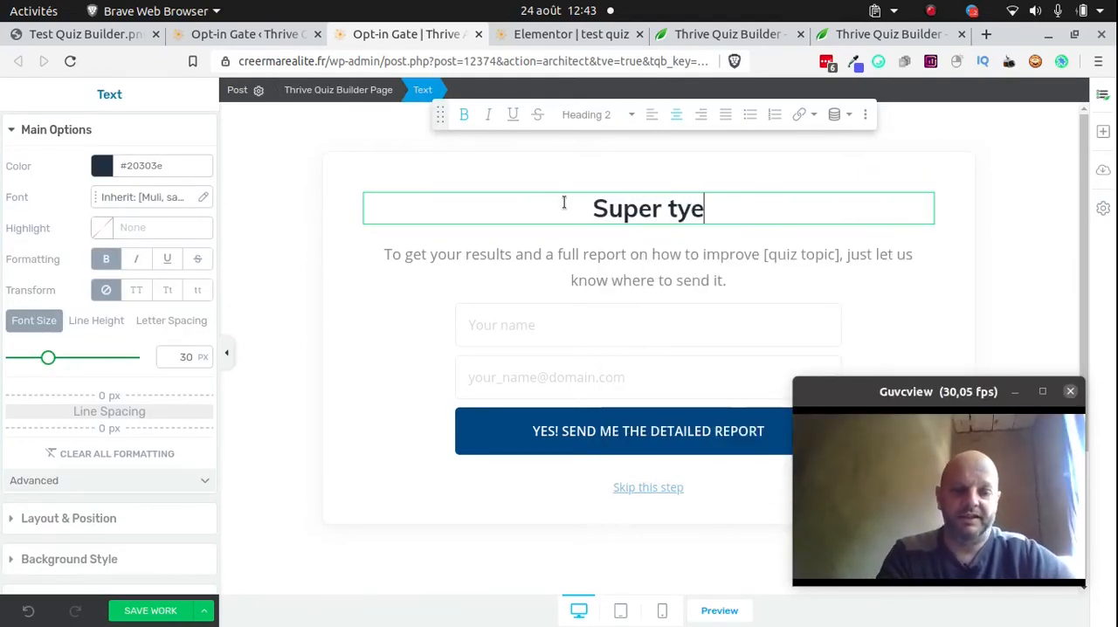
text(st)
key(BackSpace)
key(BackSpace)
key(BackSpace)
text(dt)
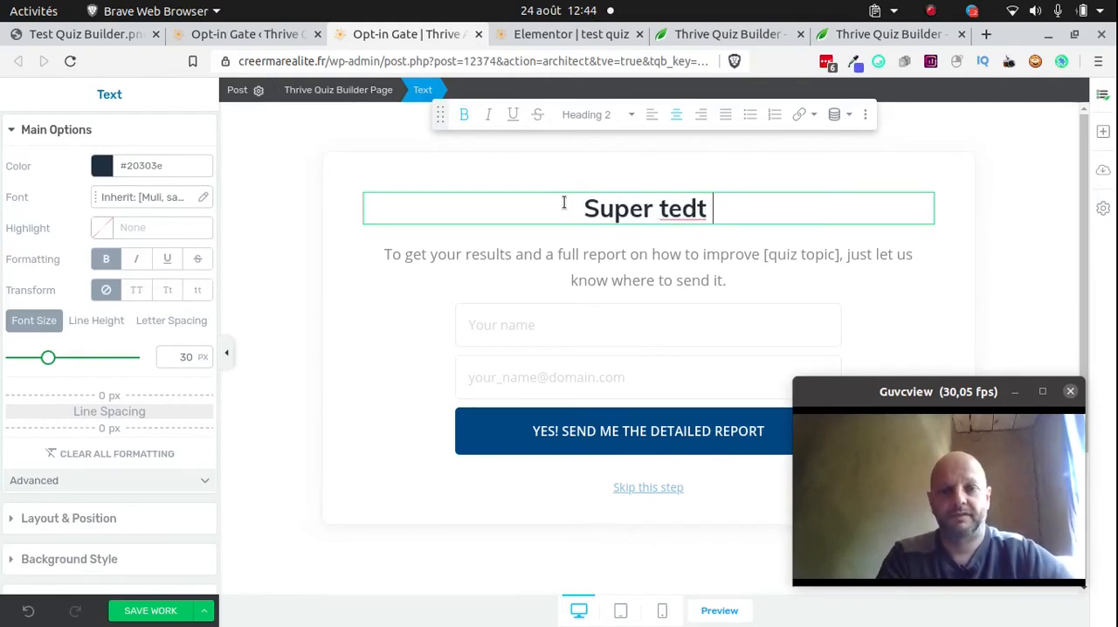
key(BackSpace)
key(BackSpace)
key(BackSpace)
text(st )
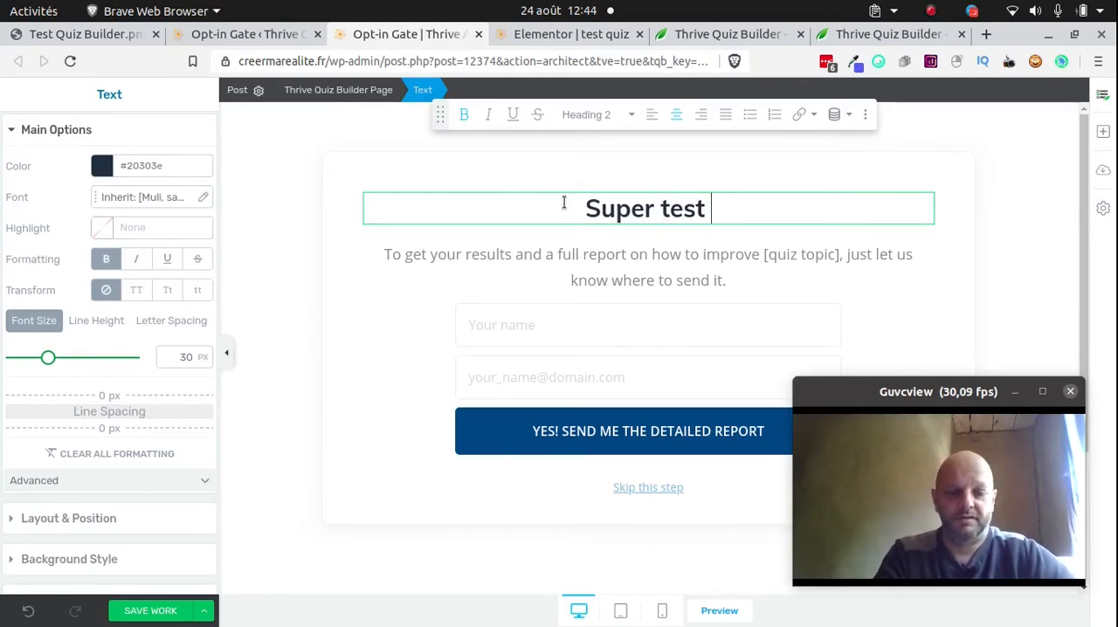
text(Fini !)
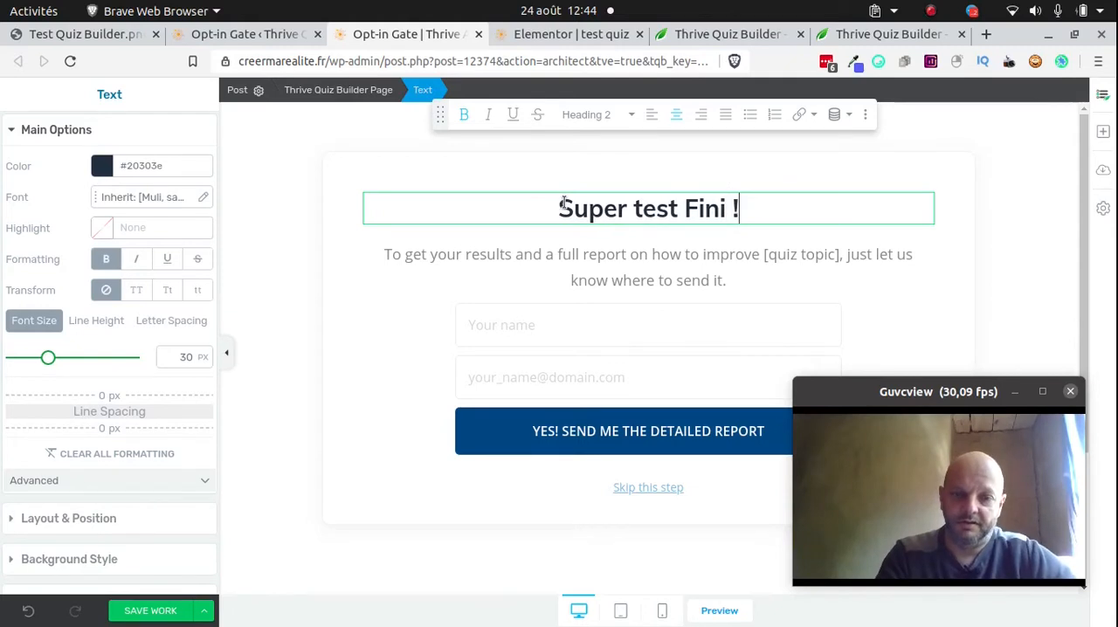
Replace the paragraph under the heading with "A quelle adresse je vous envoie vos résutlats ?"
triple_click(611, 260)
text(Pop)
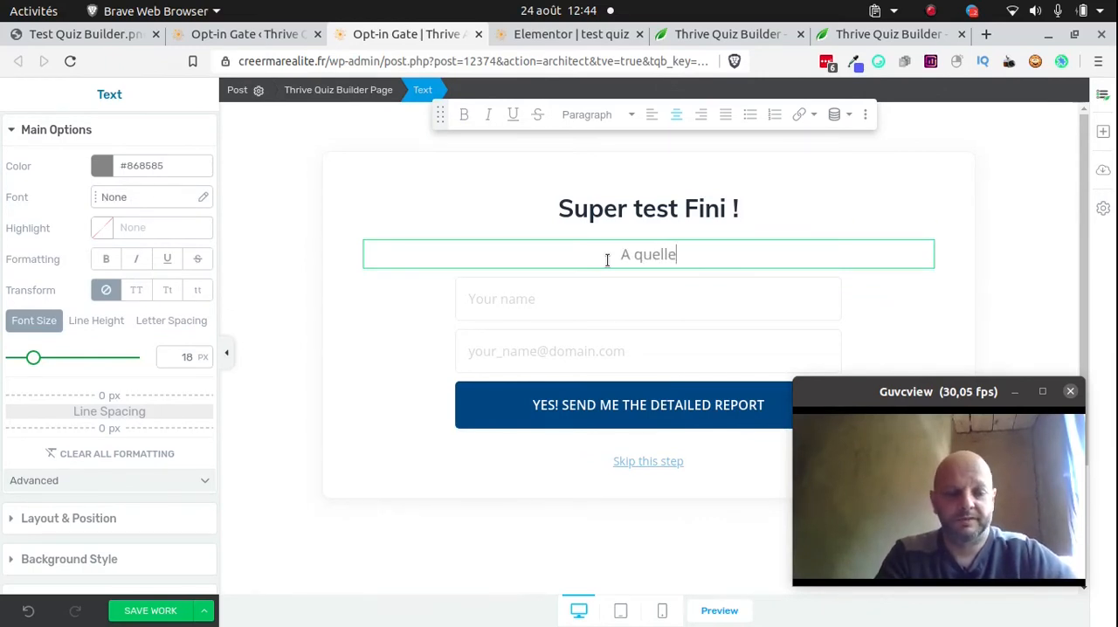
text(e je vous )
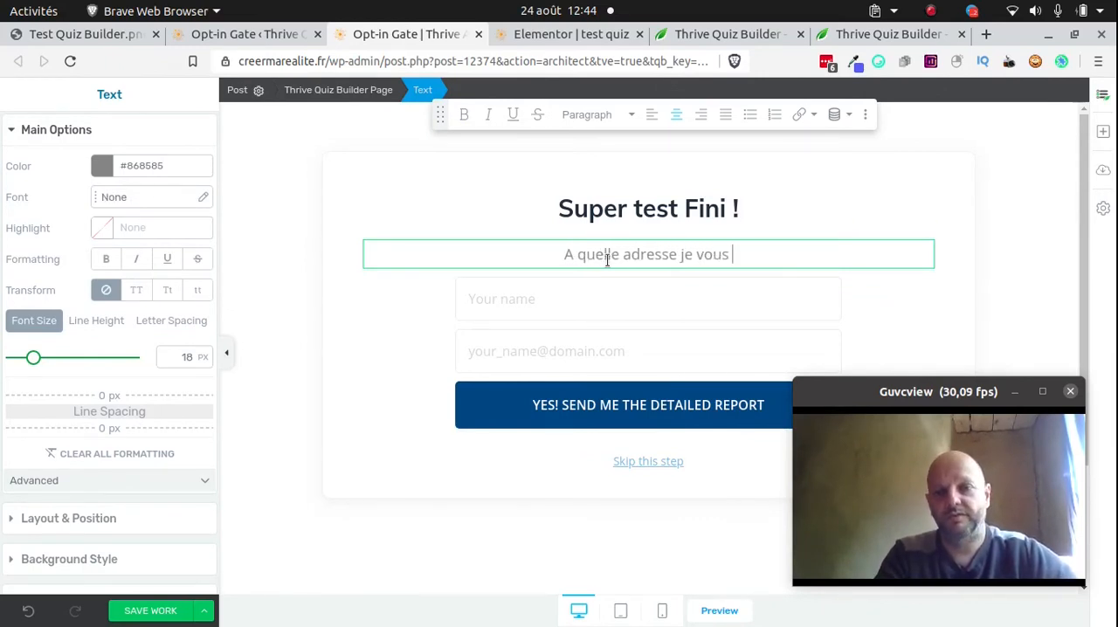
text(envoie vos résu)
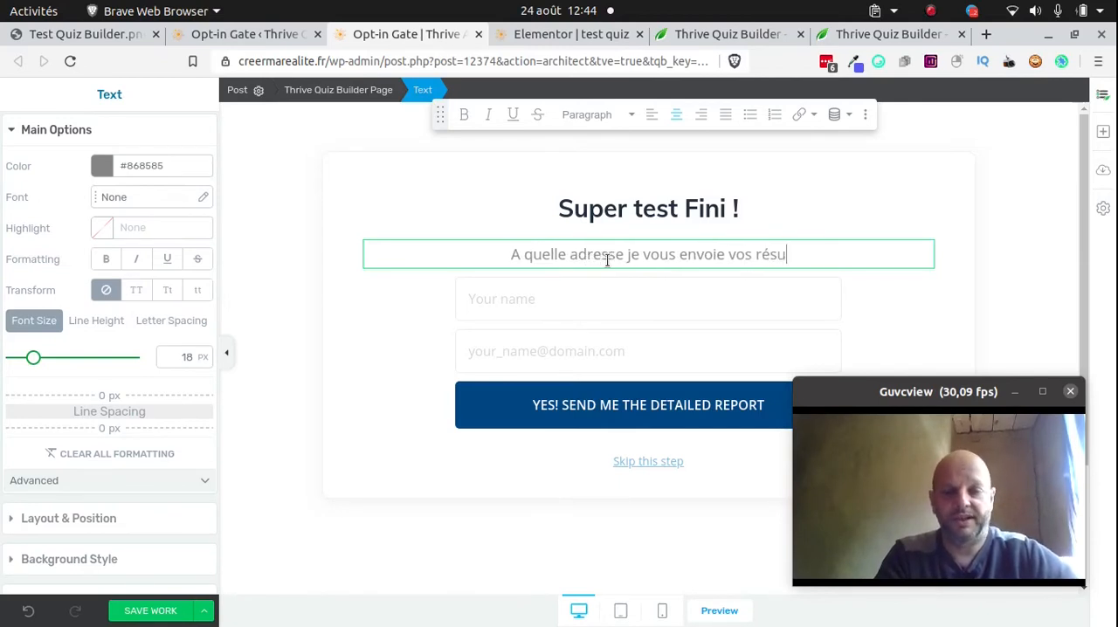
text(tlats )
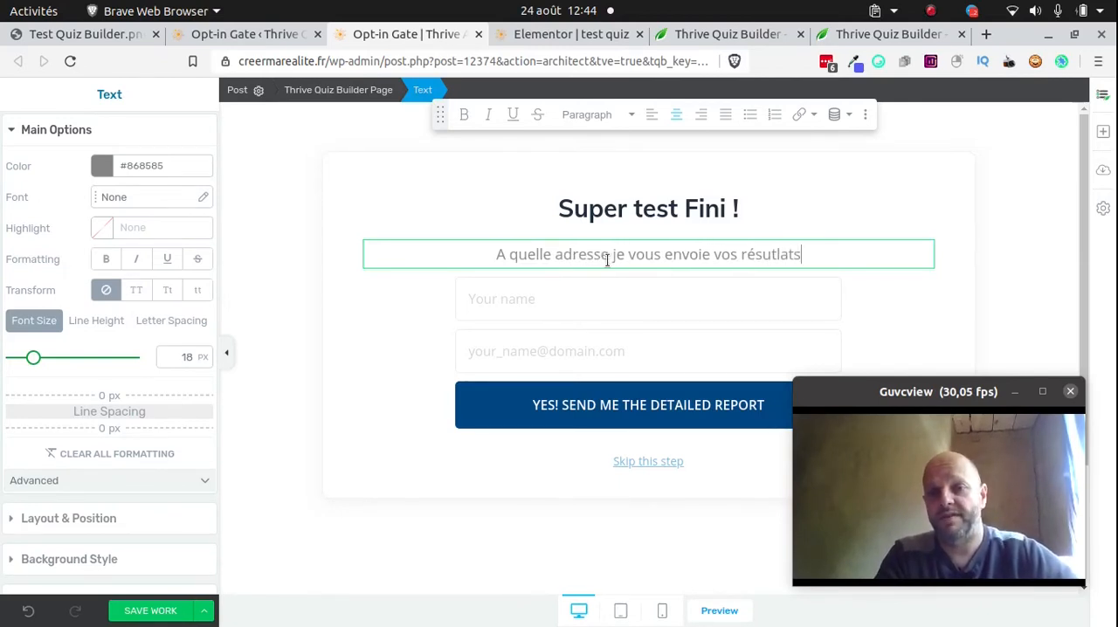
text(?)
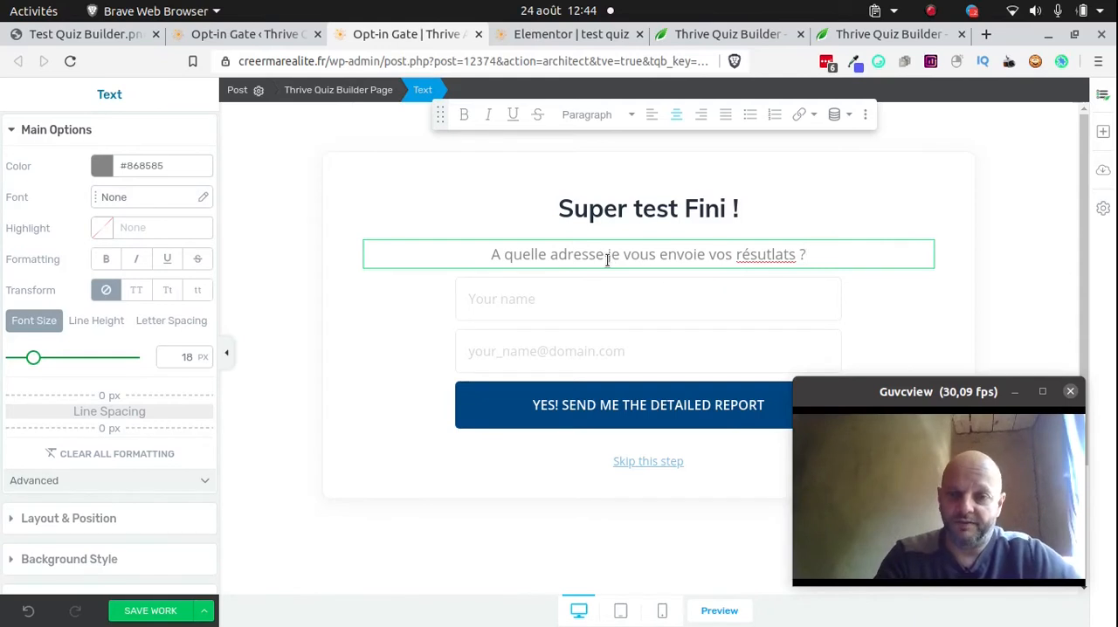
Edit the lead generation form's elements, change the submit button text to "OUI JE RECOIS MES RESUTLATS !", and finish the form editing
click(643, 405)
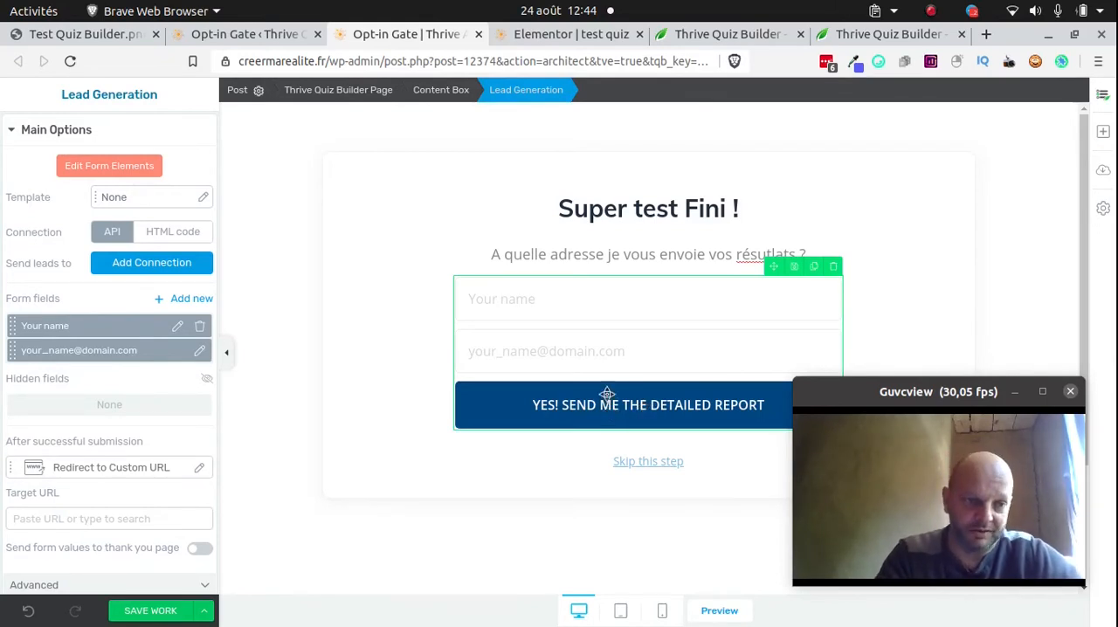
click(423, 346)
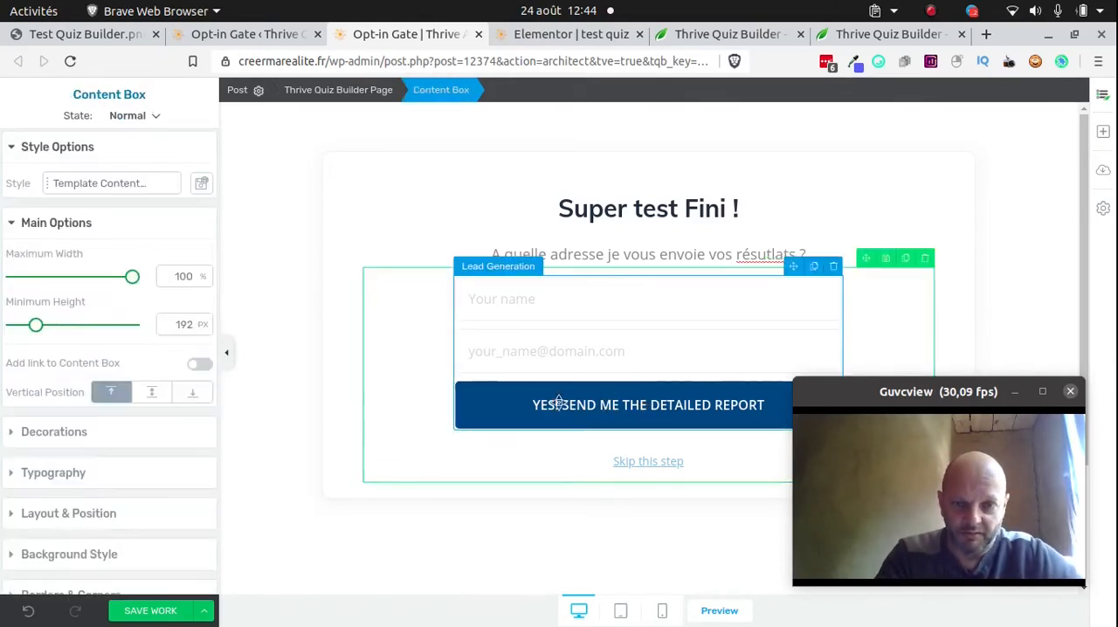
click(588, 405)
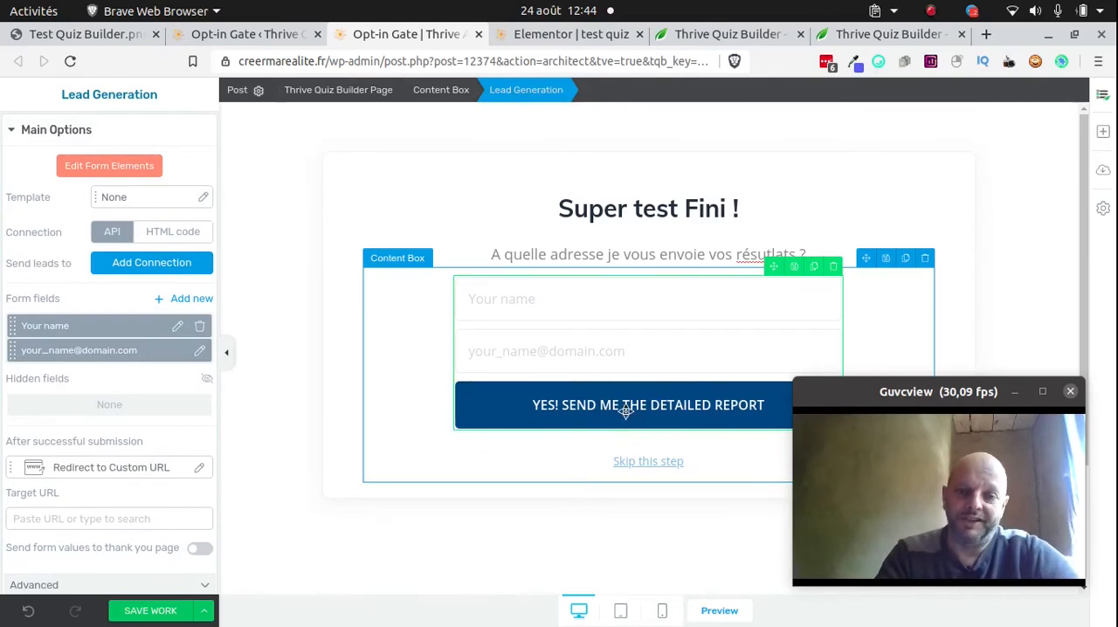
click(101, 166)
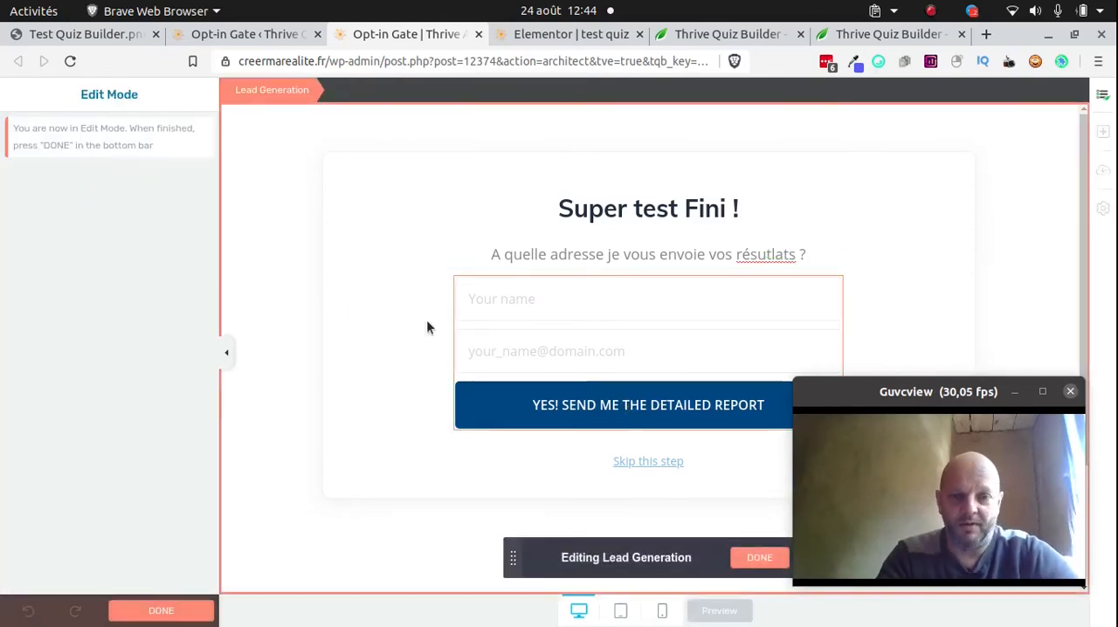
click(613, 408)
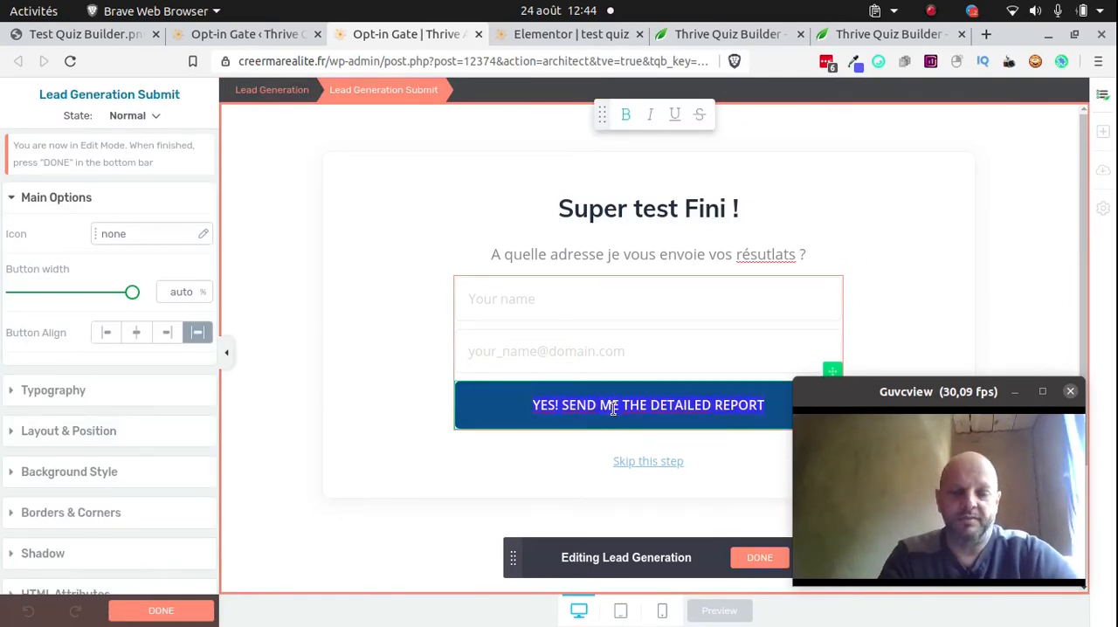
text(OUI)
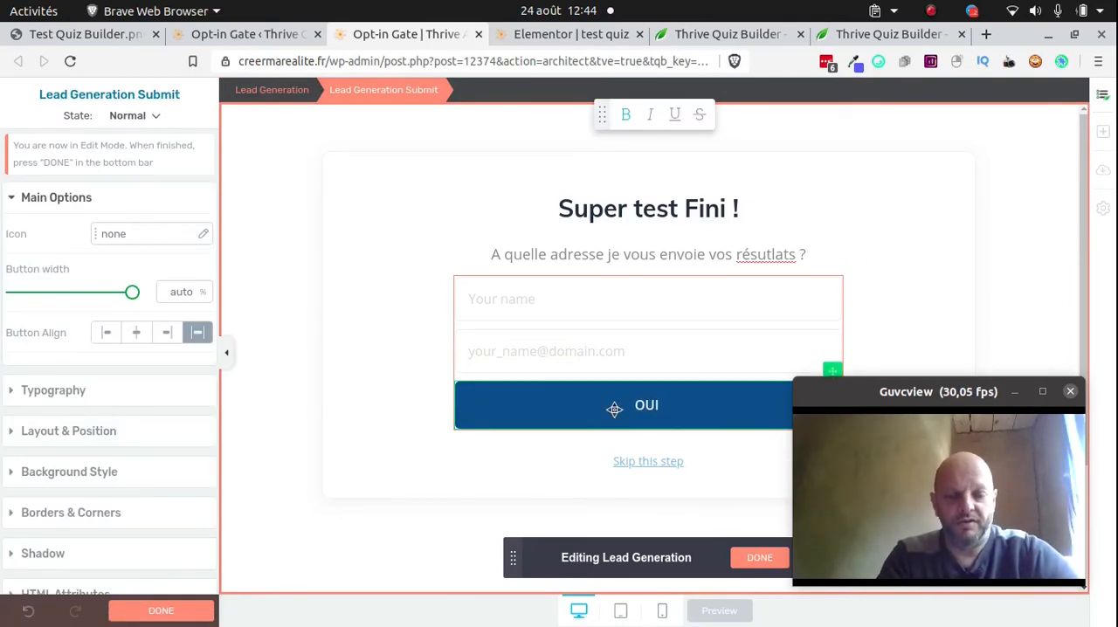
text( JE RECOIS MES RE)
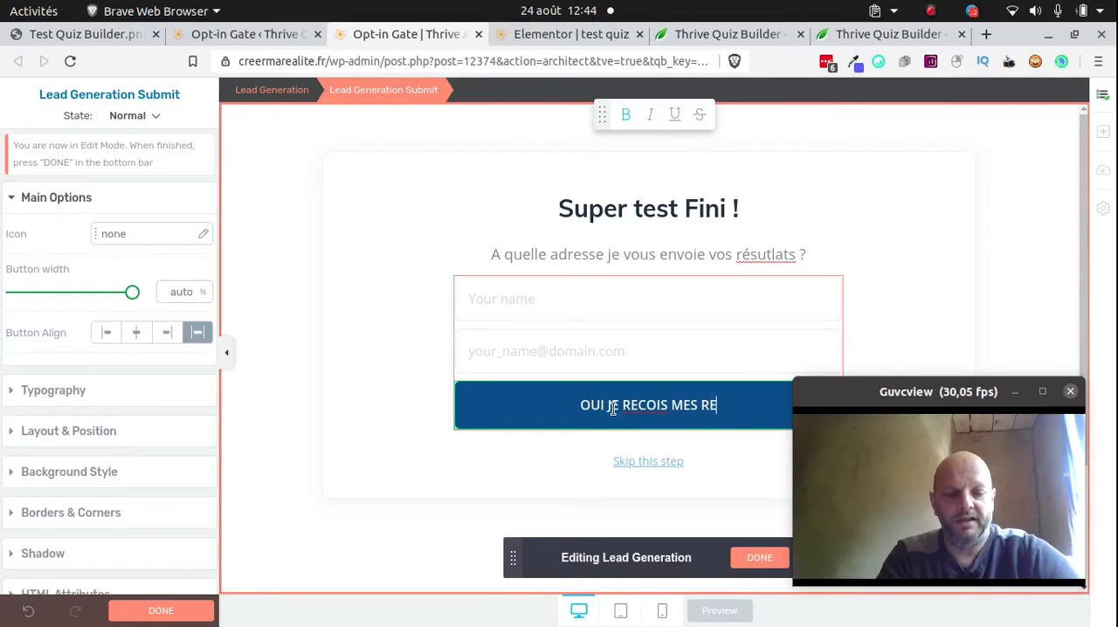
text(SUTLATS !)
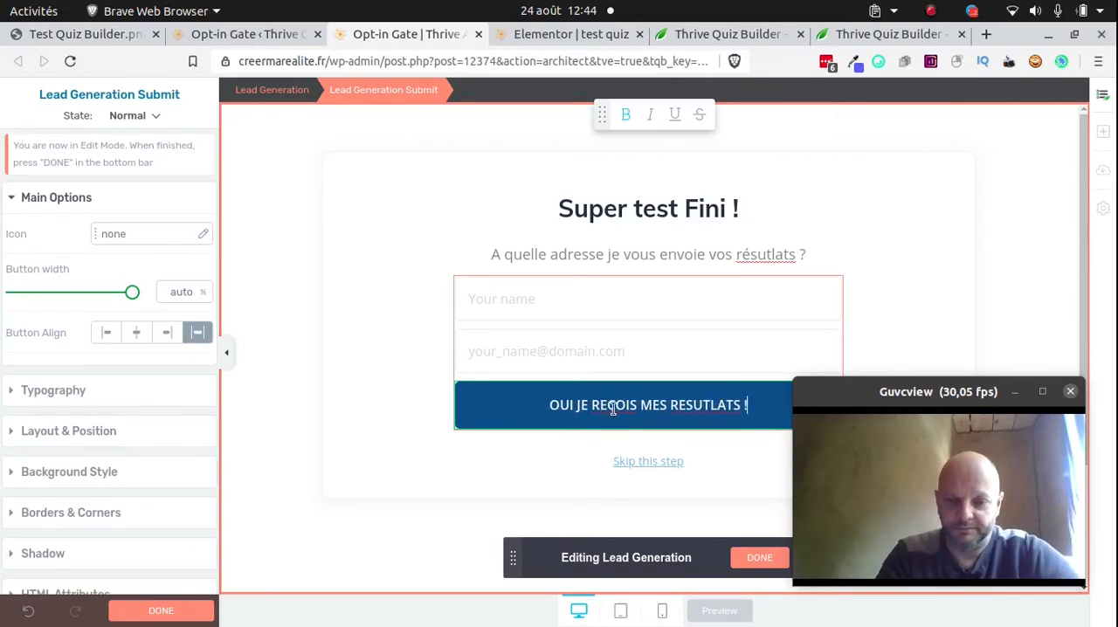
click(757, 564)
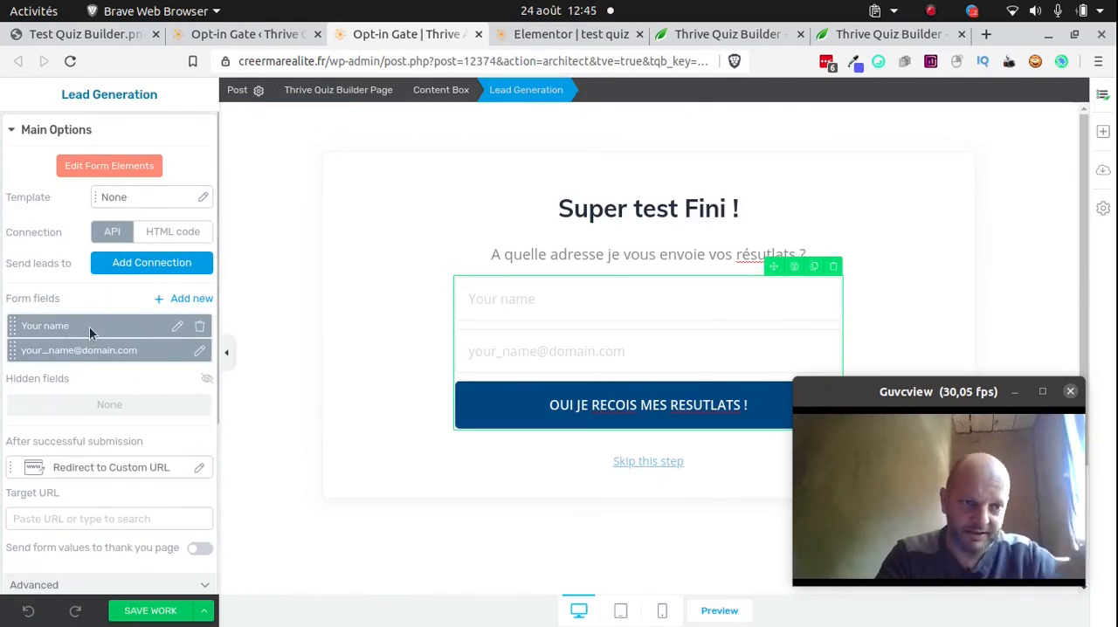
Set the placeholder of the form's name field to "Prénom" and apply the field settings
click(177, 327)
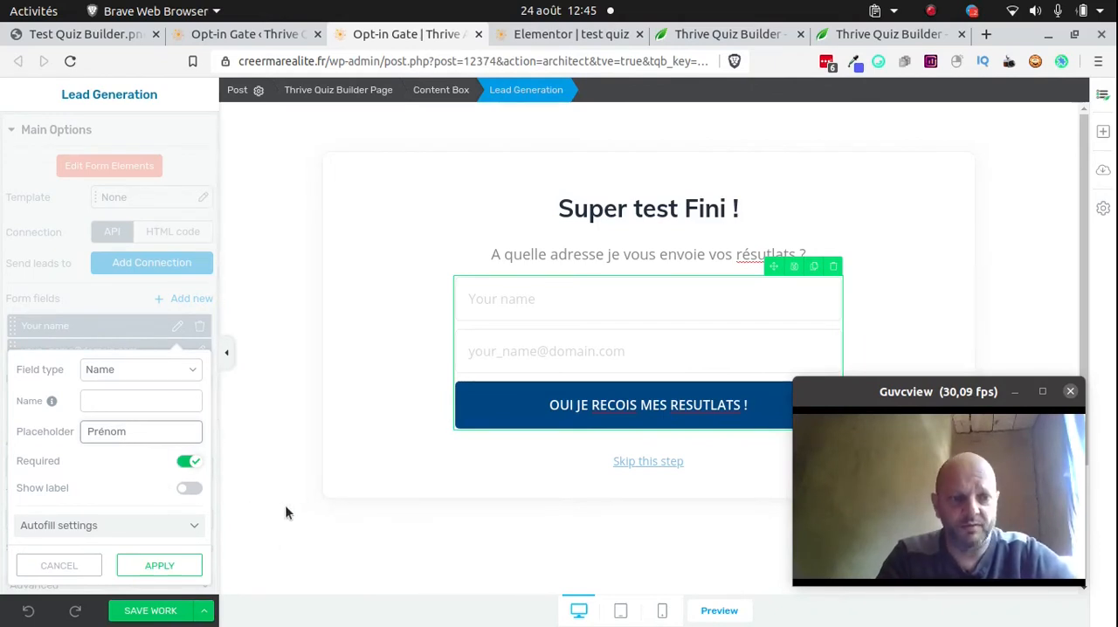
click(188, 489)
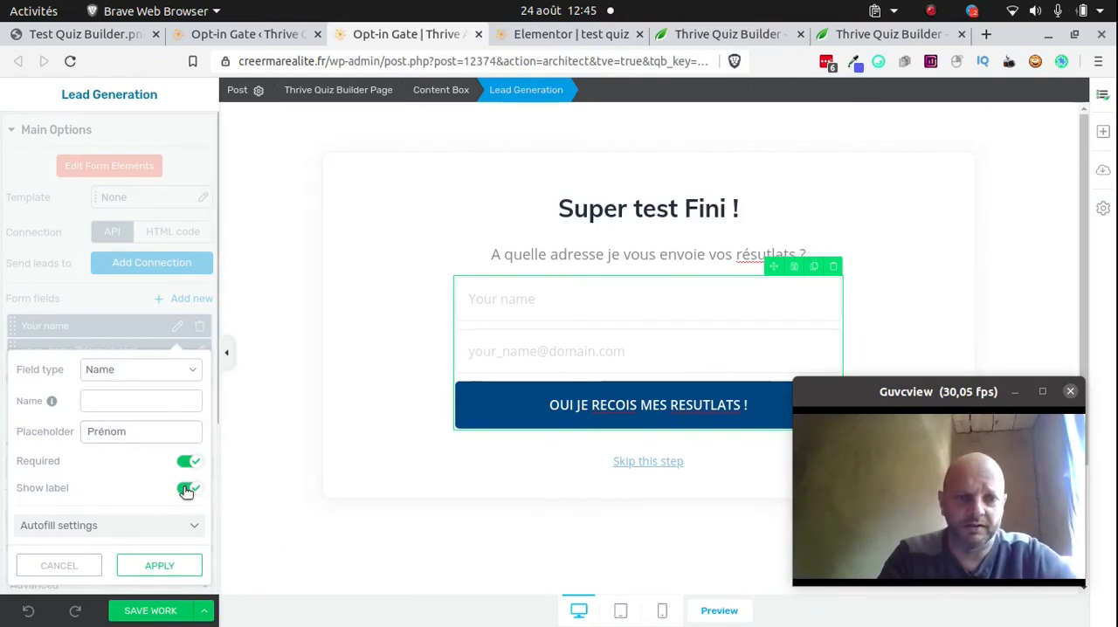
scroll(295, 524, down, 1)
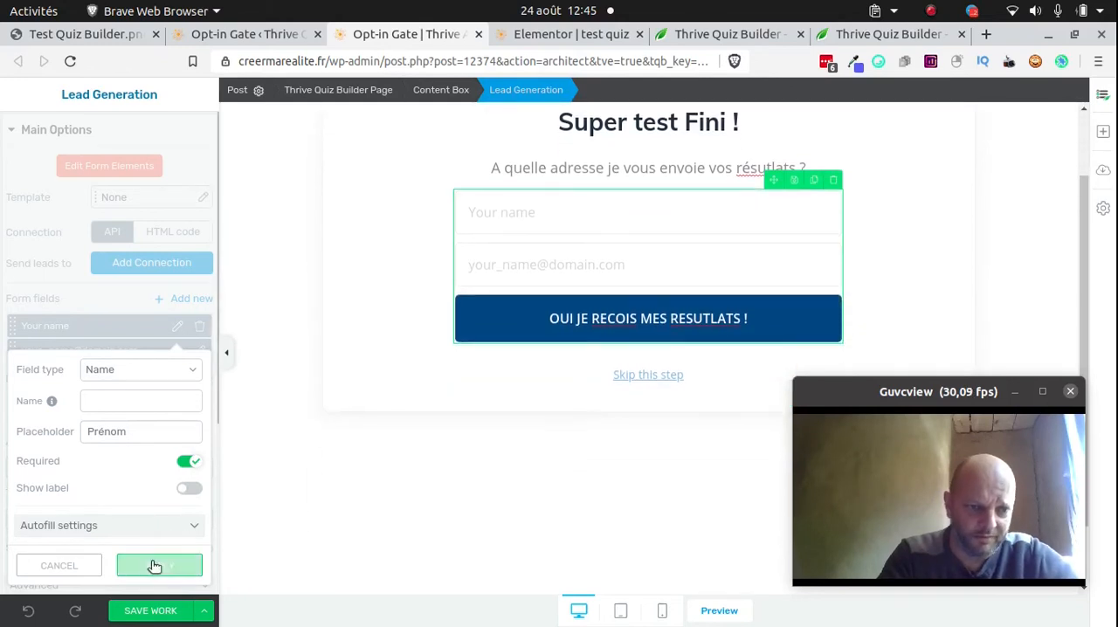
click(154, 565)
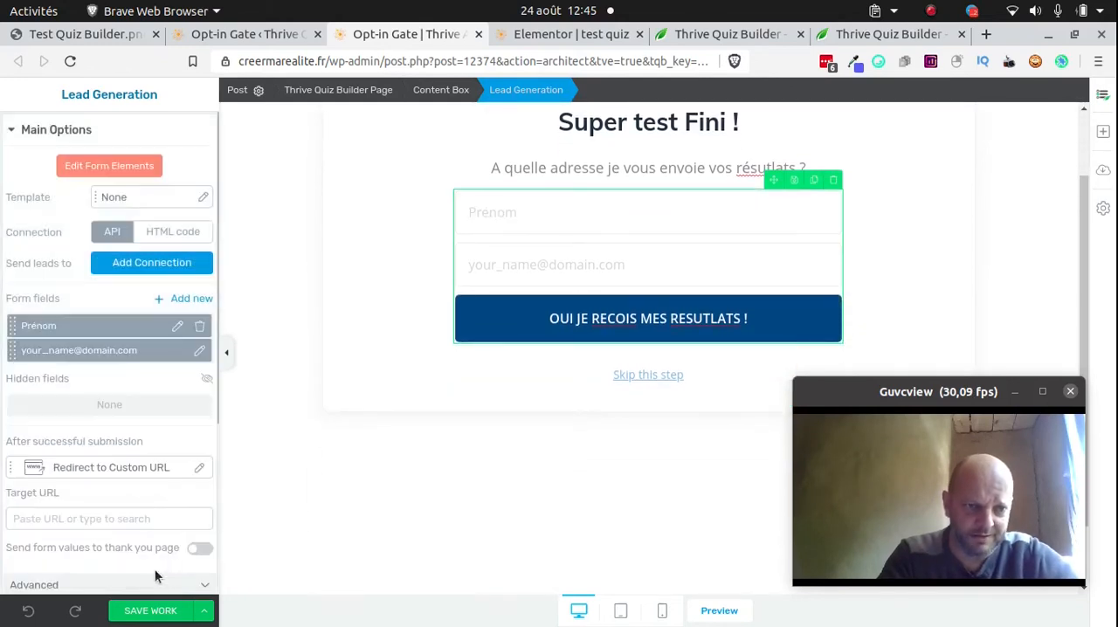
Set the placeholder of the form's e-mail field to "Email" and apply the field settings
click(200, 350)
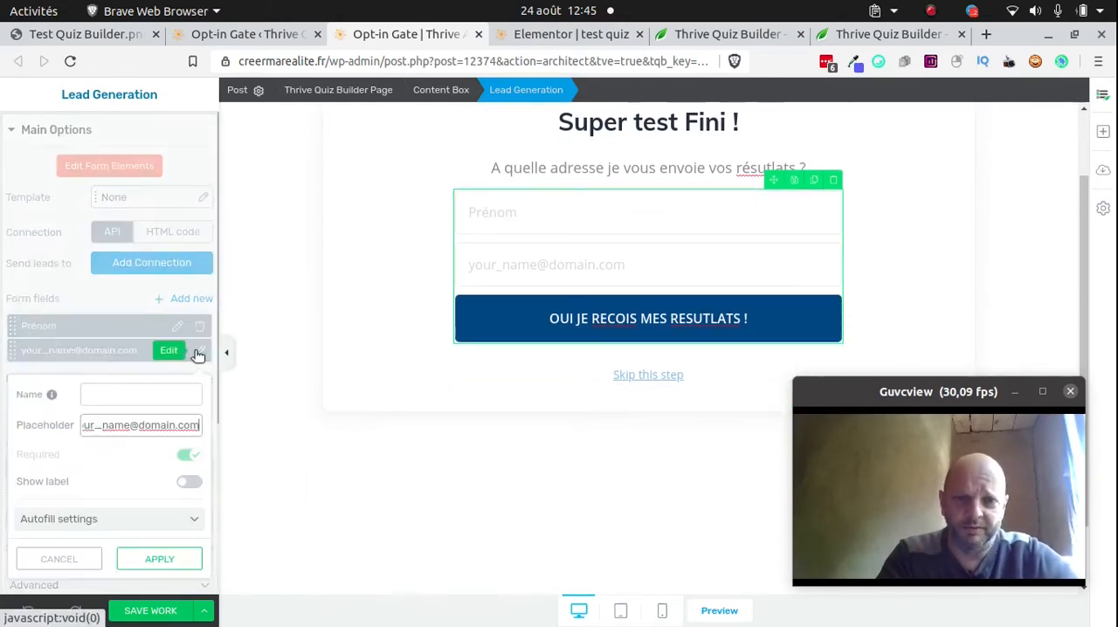
triple_click(132, 424)
right_click(132, 424)
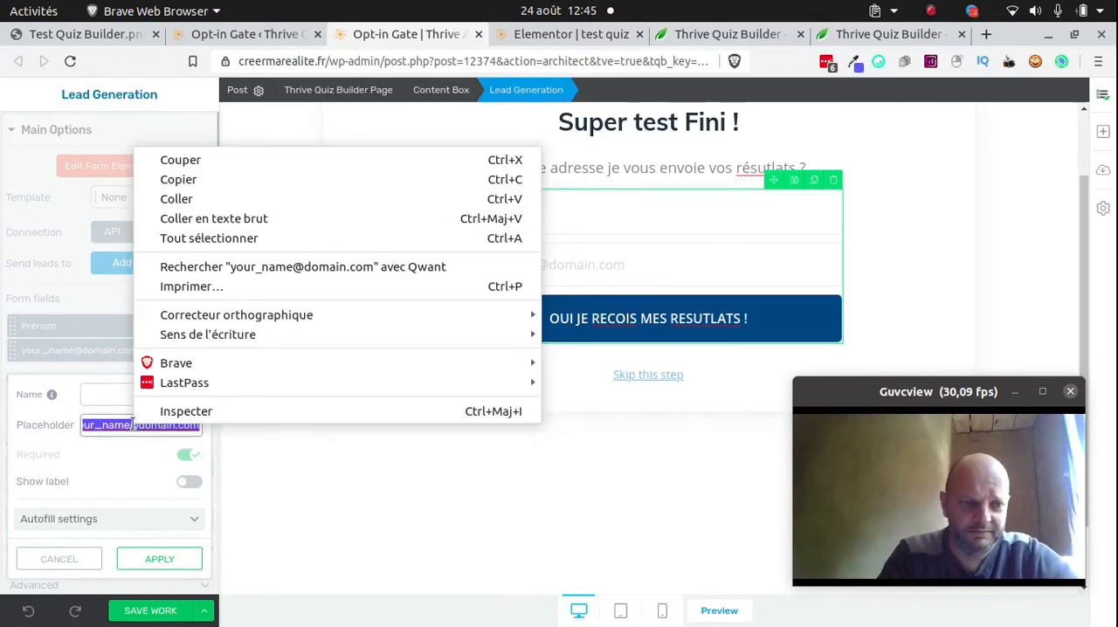
key(Escape)
text(Email)
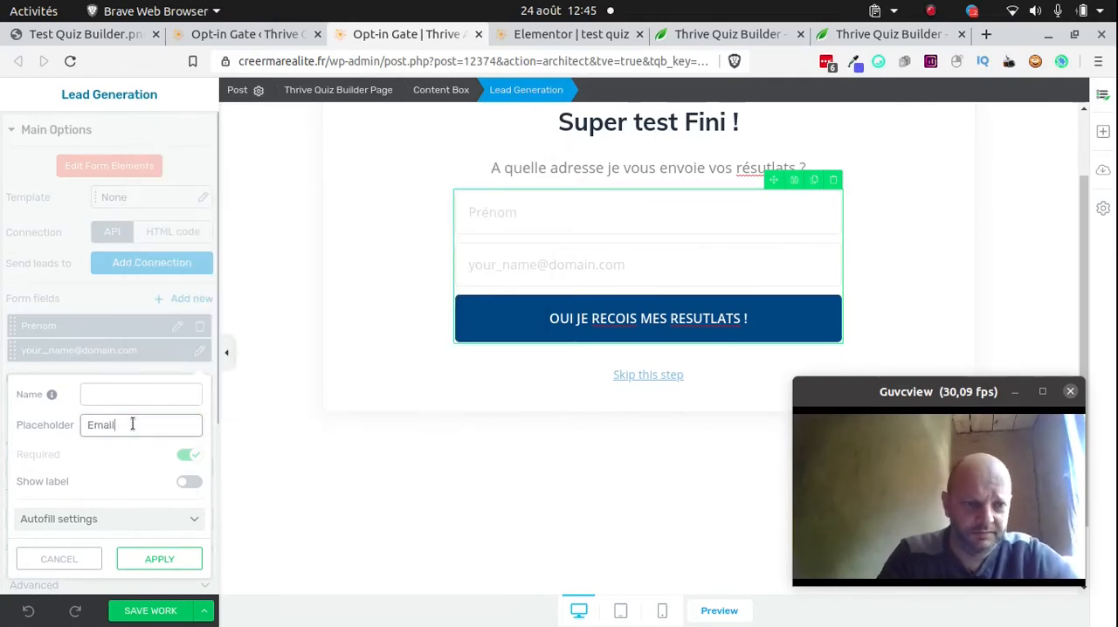
click(166, 559)
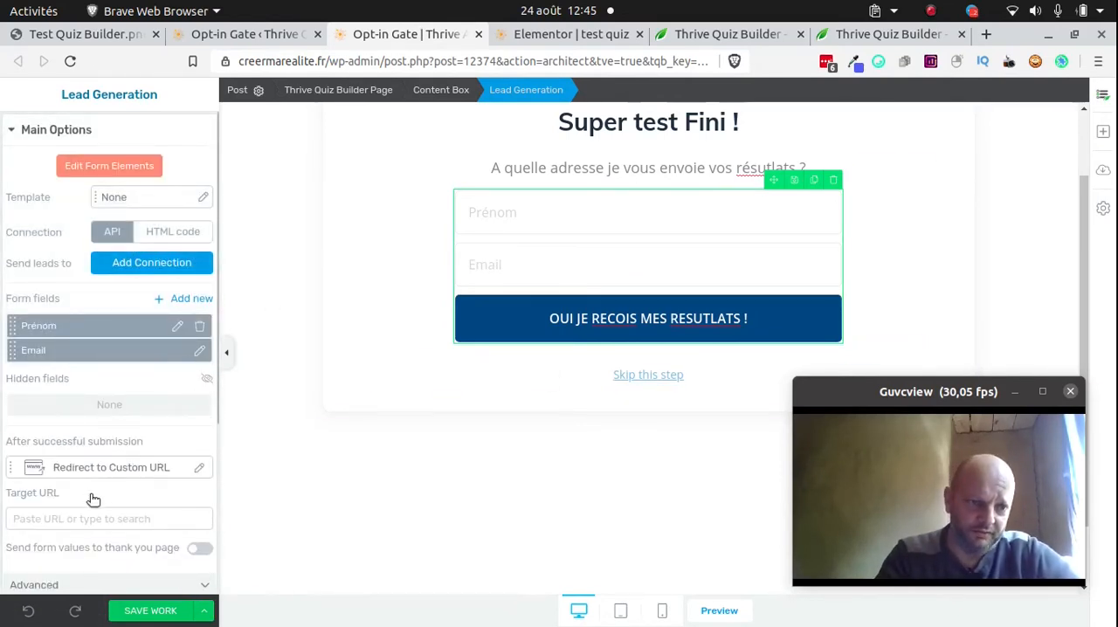
Apply Redirect to Custom URL as the action after successful submission and enable sending form values to the thank you page
scroll(94, 499, down, 3)
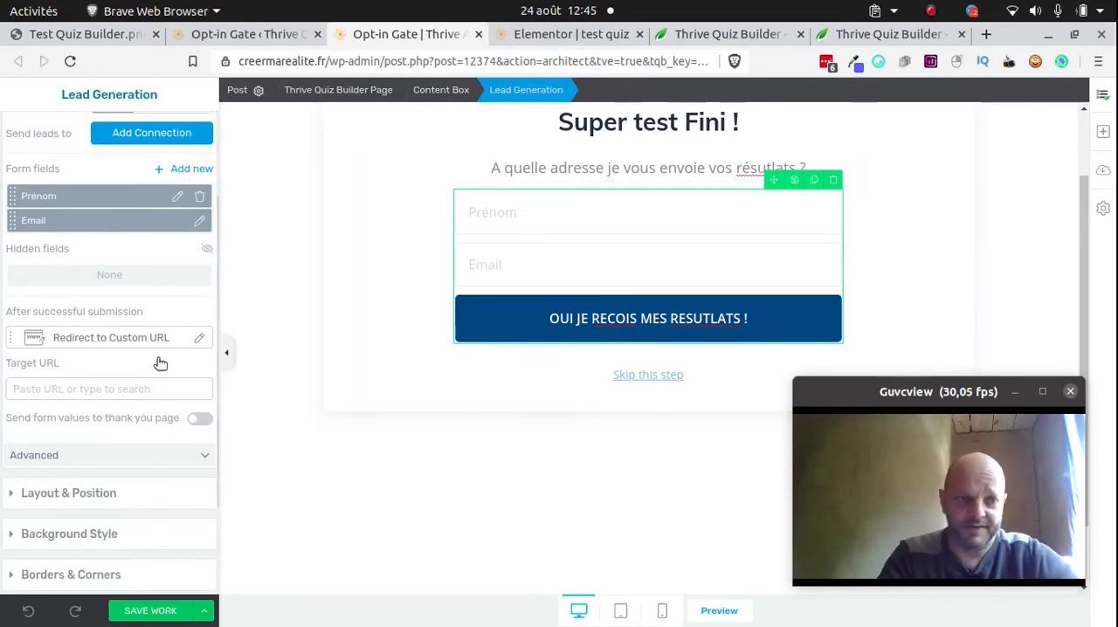
click(115, 339)
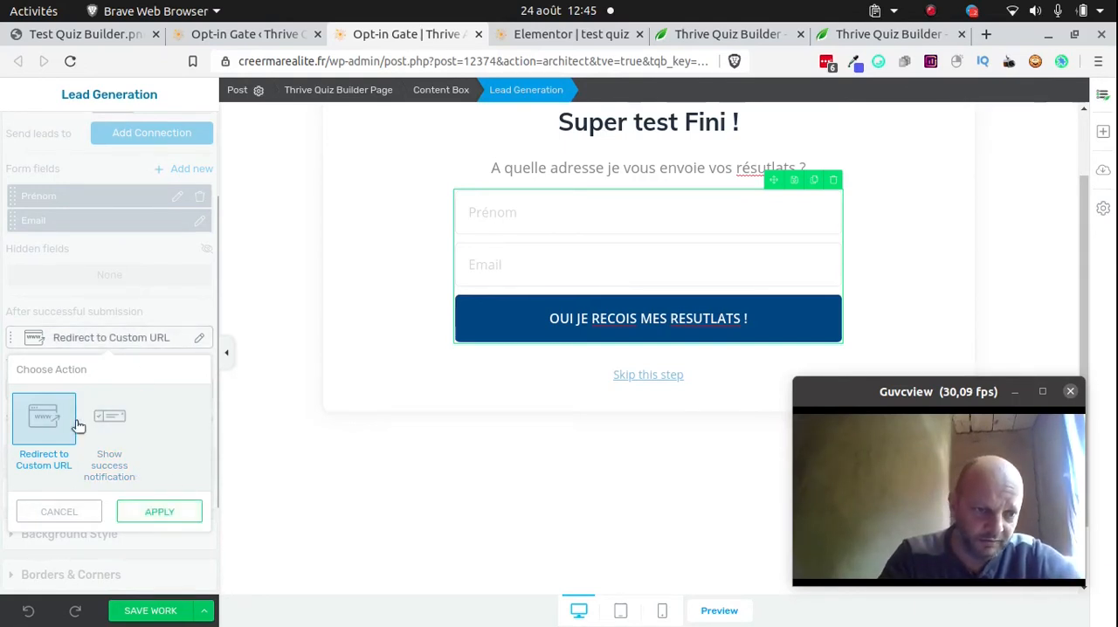
click(181, 516)
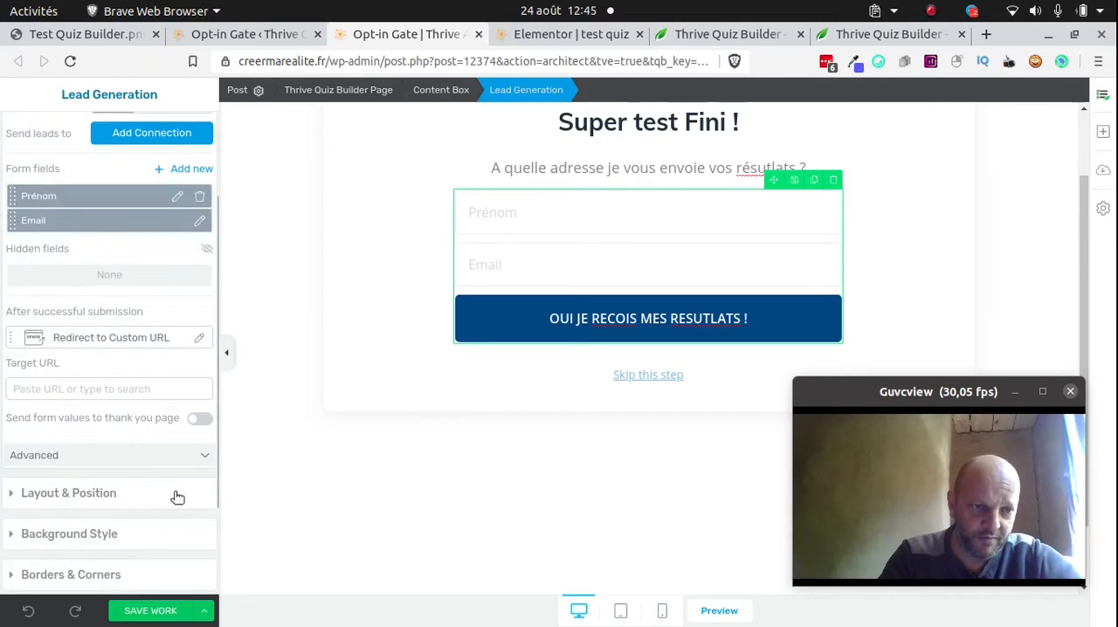
click(200, 421)
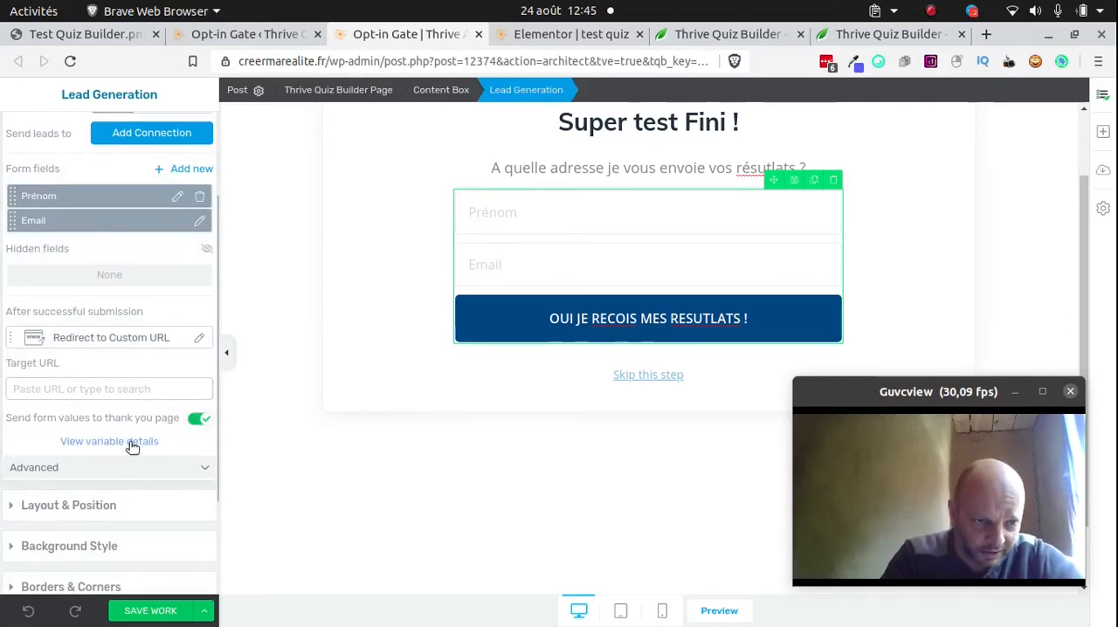
Start adding a connection for the leads collected by the opt-in form
scroll(115, 407, down, 2)
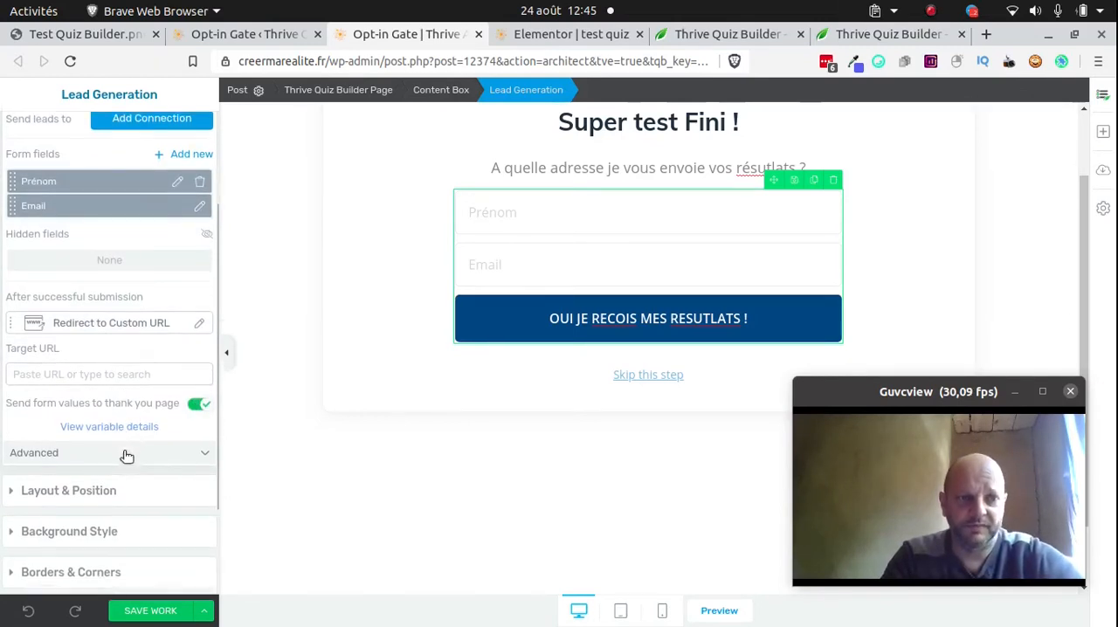
scroll(128, 375, up, 5)
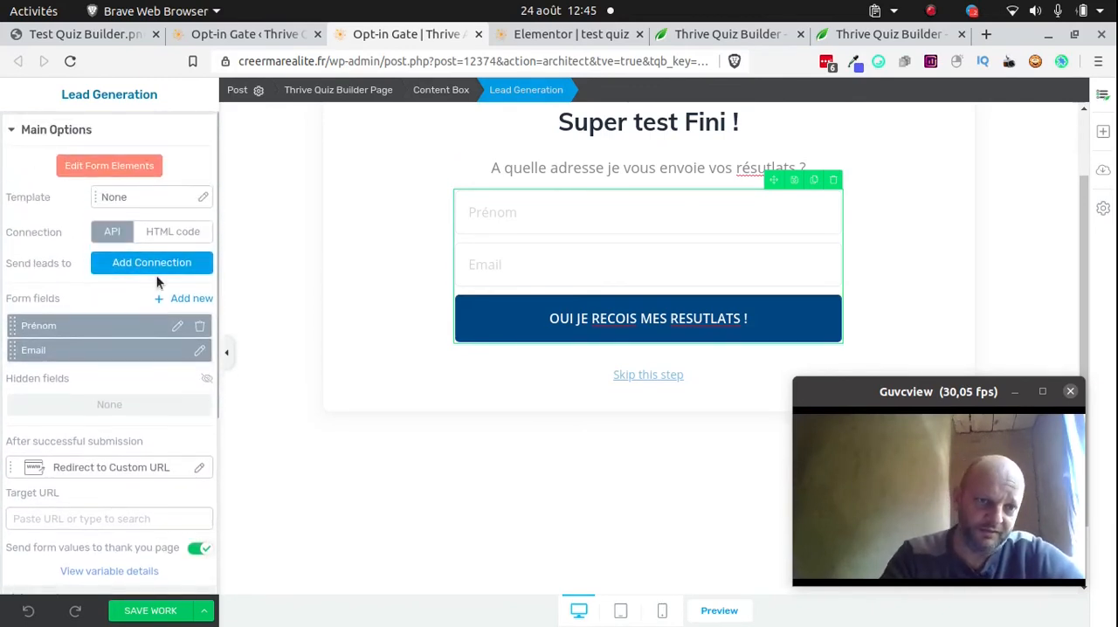
click(159, 264)
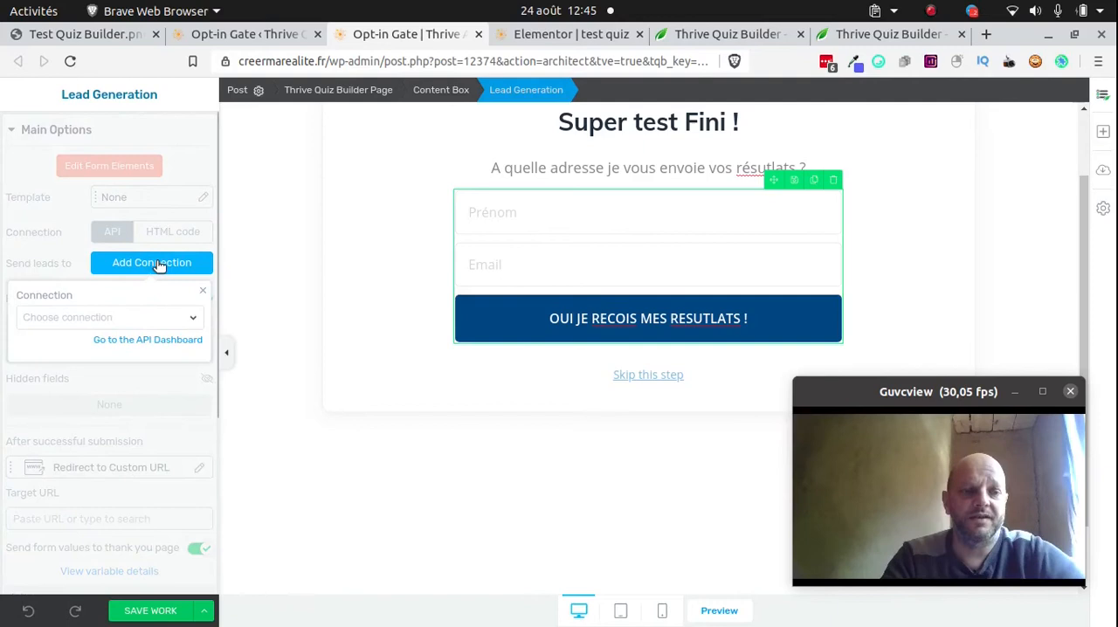
Open the API dashboard and examine the list of apps offered for a new connection
click(153, 341)
click(380, 35)
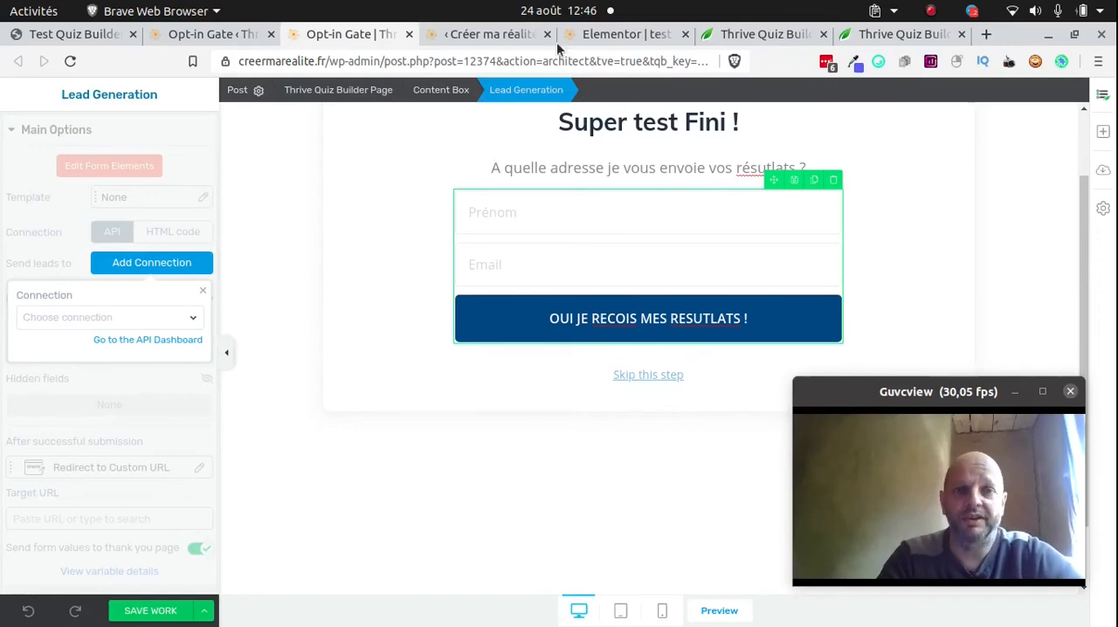
click(504, 35)
scroll(360, 481, down, 3)
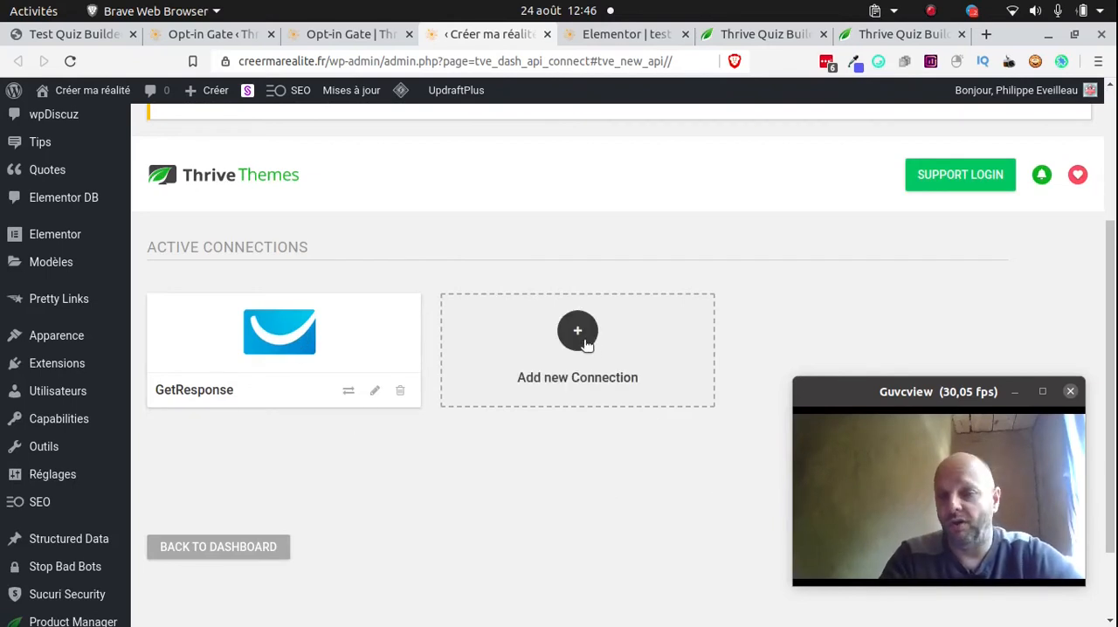
click(585, 342)
click(585, 343)
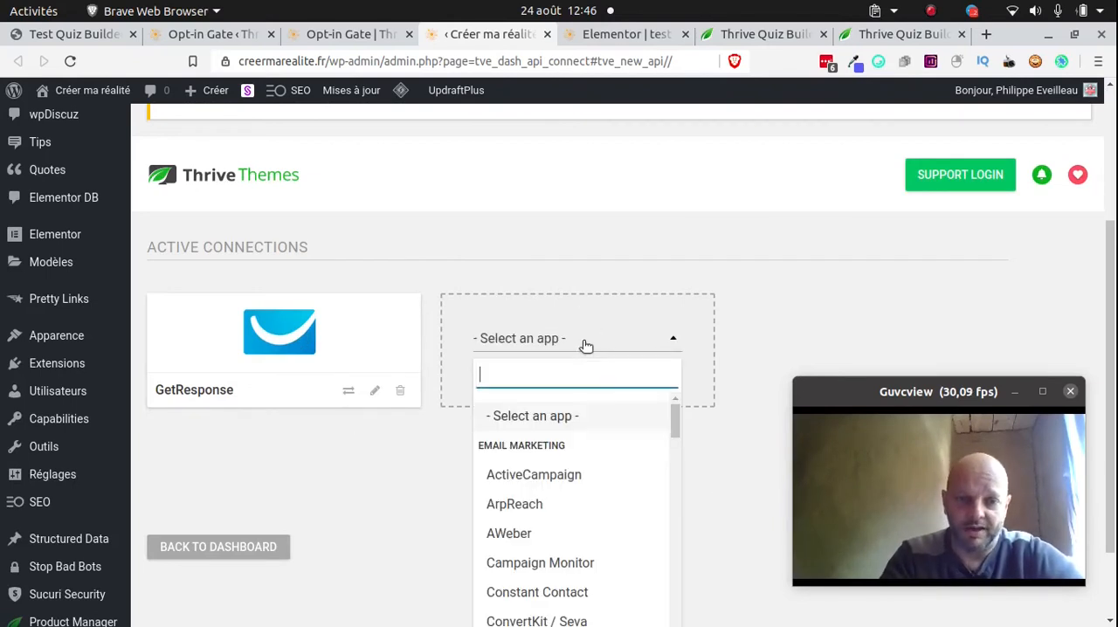
scroll(524, 437, down, 2)
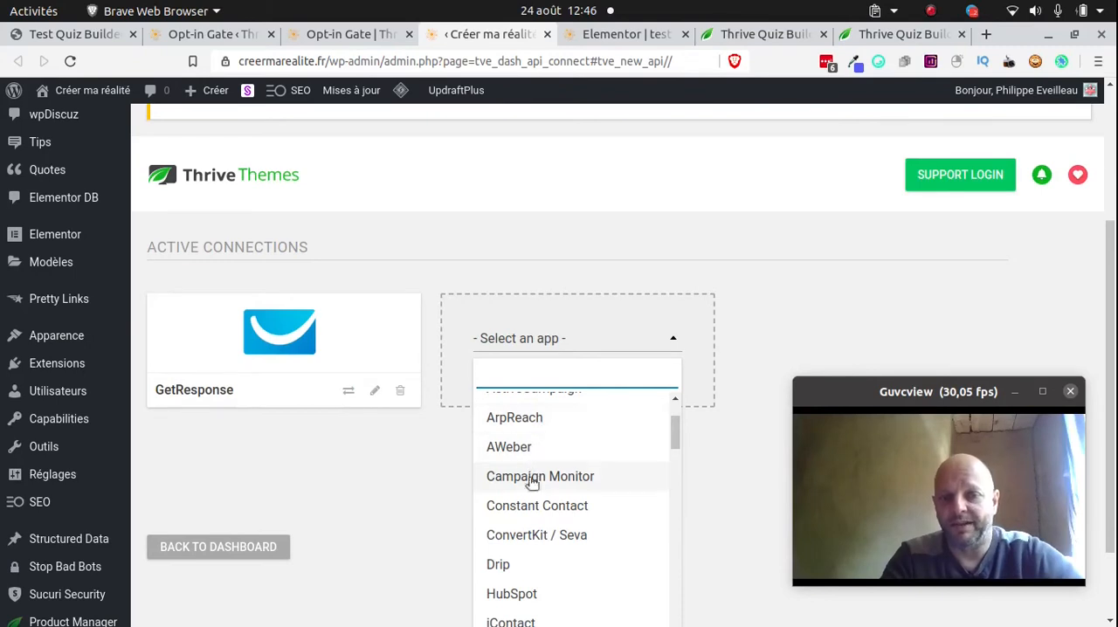
scroll(541, 507, down, 5)
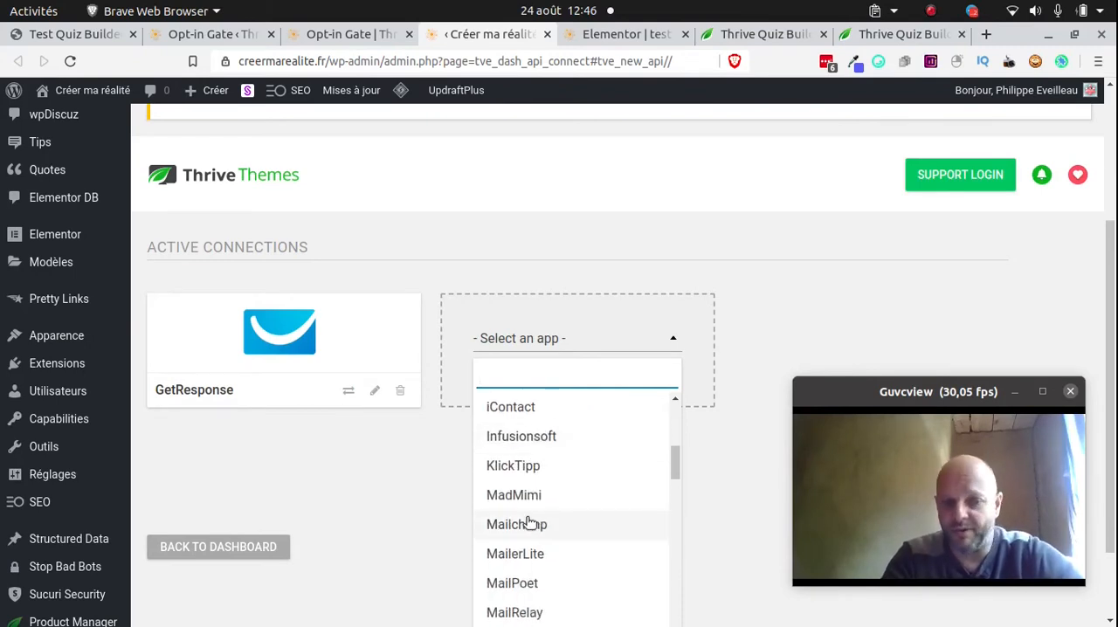
scroll(530, 522, down, 7)
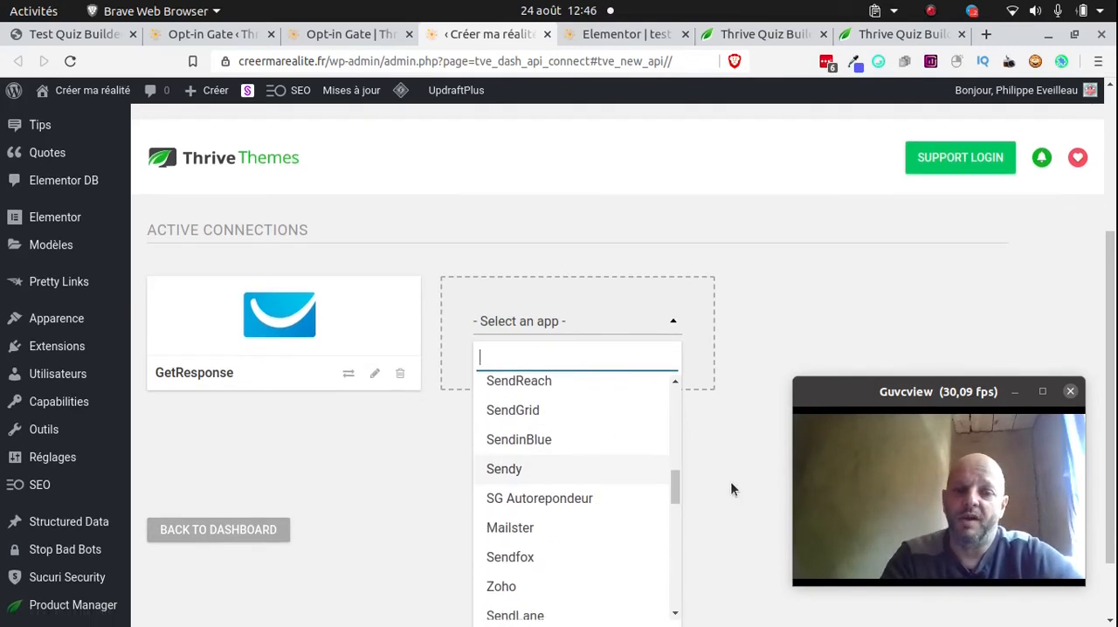
scroll(732, 488, down, 2)
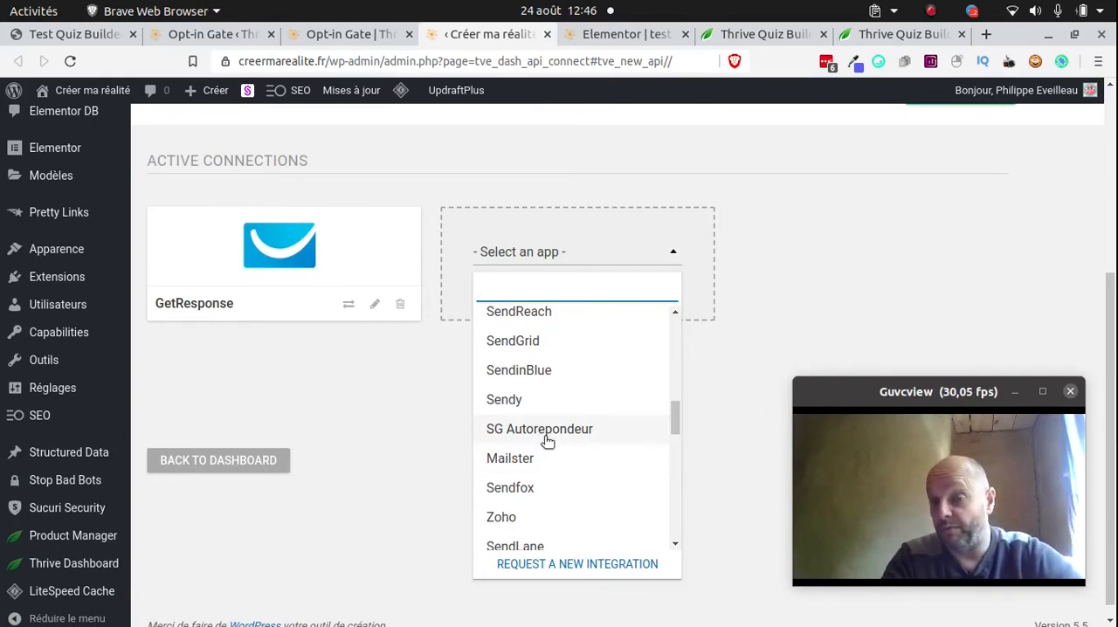
scroll(541, 438, down, 5)
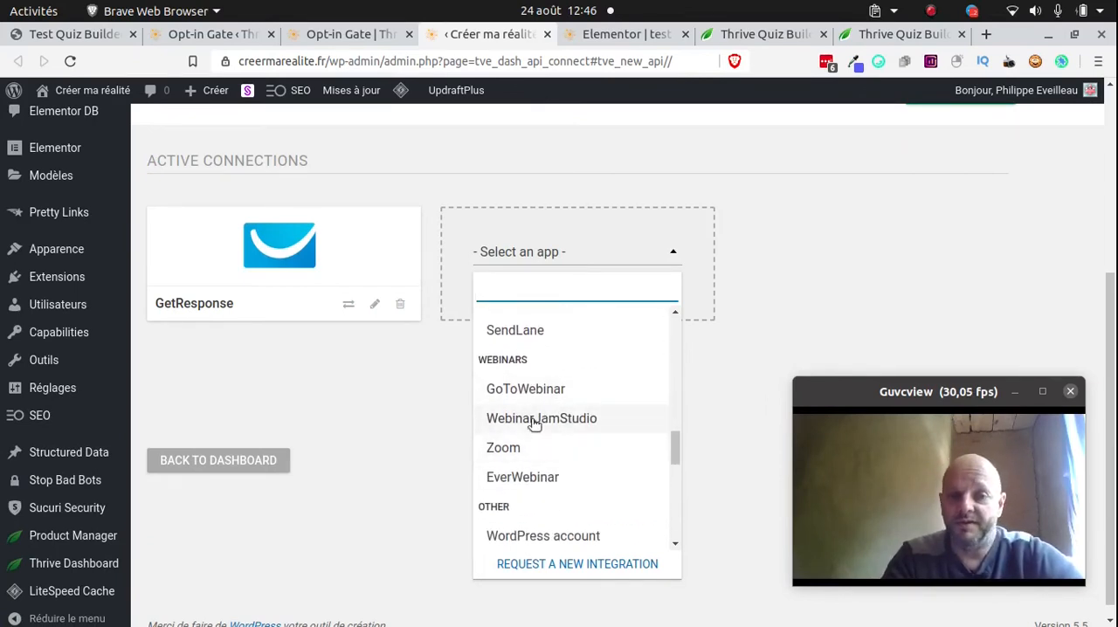
scroll(539, 428, down, 5)
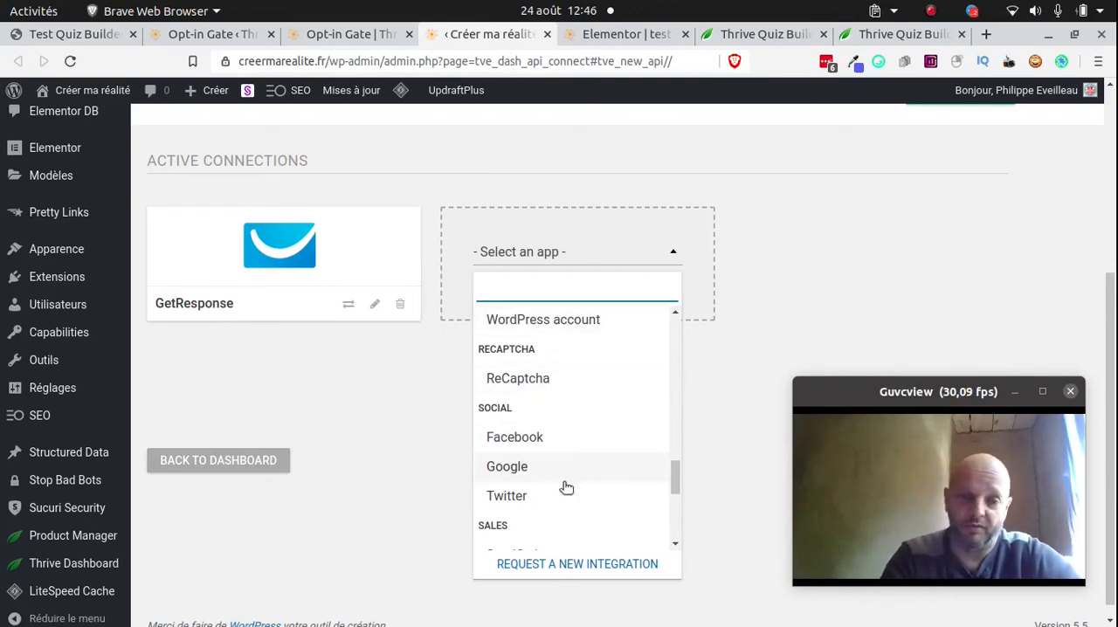
scroll(563, 489, down, 5)
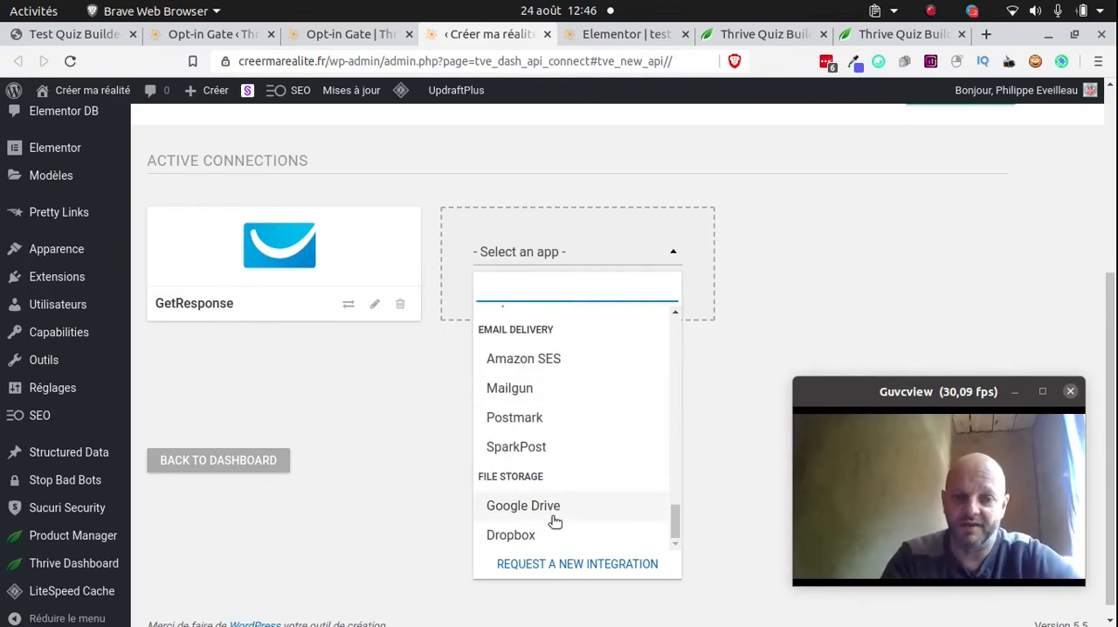
scroll(535, 417, up, 2)
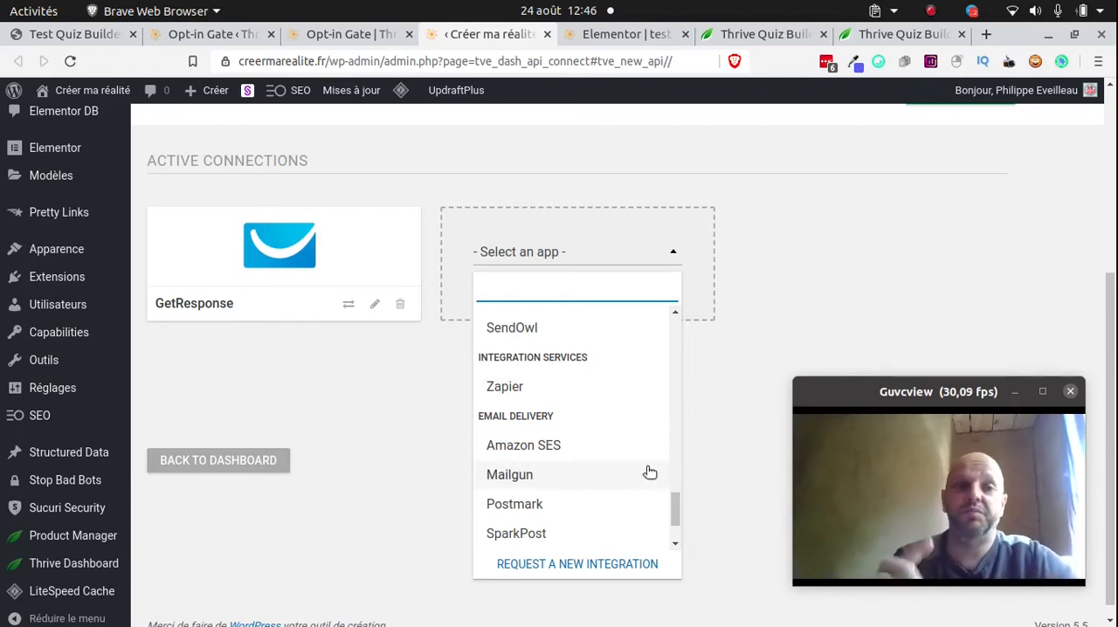
Return to the opt-in gate editor, choose Email as the form's connection, and save the page
click(354, 34)
click(133, 325)
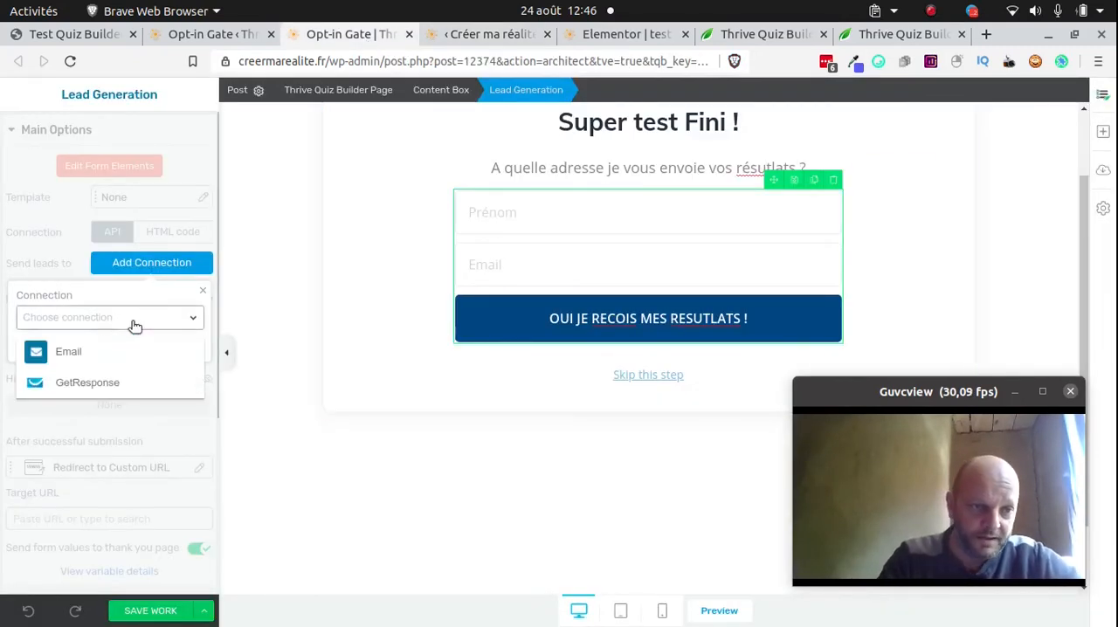
click(67, 355)
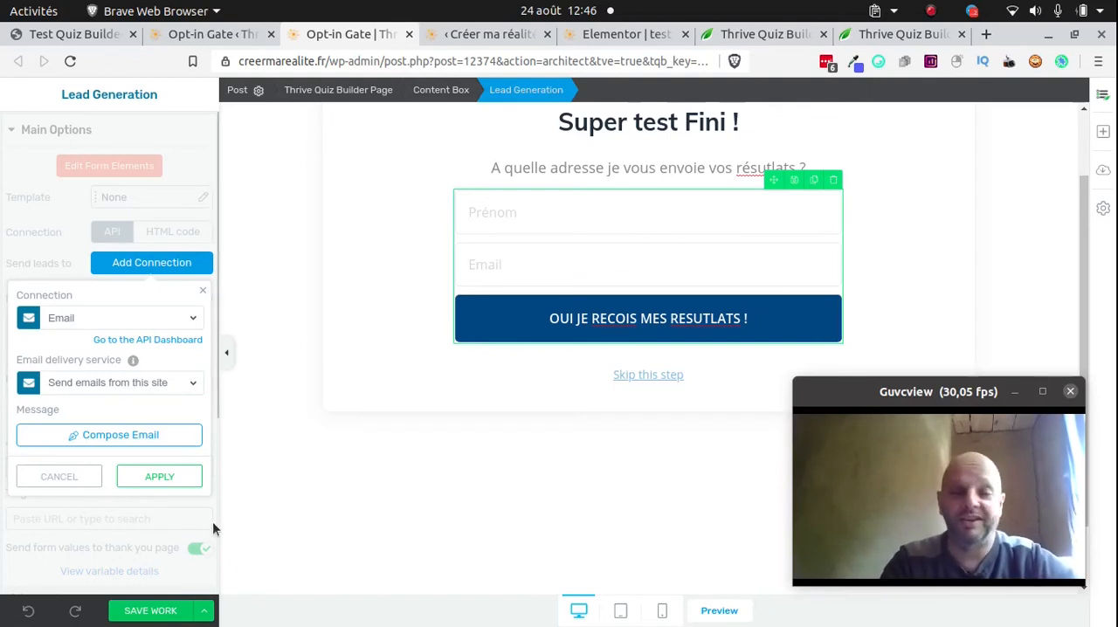
click(155, 611)
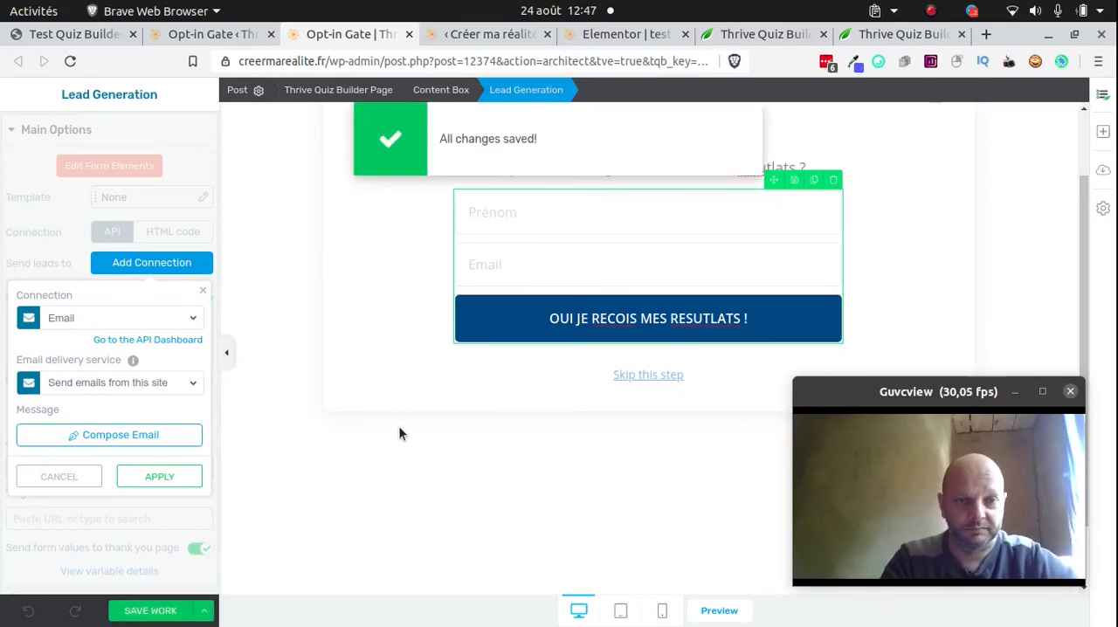
Return to the Bon parent quiz overview and open the first results page's design for editing
click(226, 40)
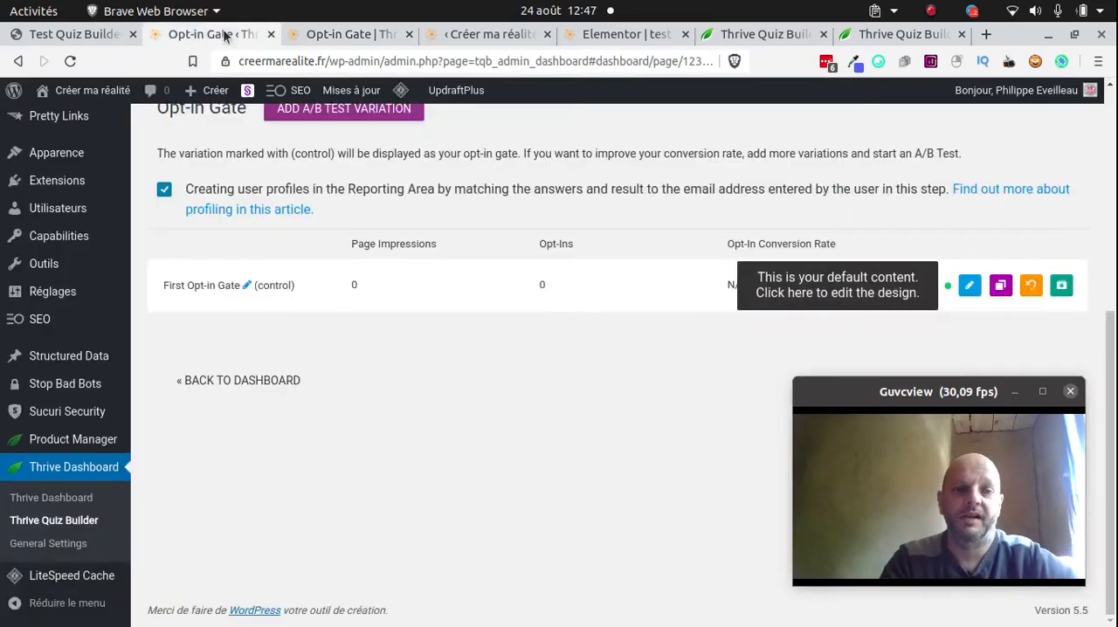
scroll(557, 457, up, 5)
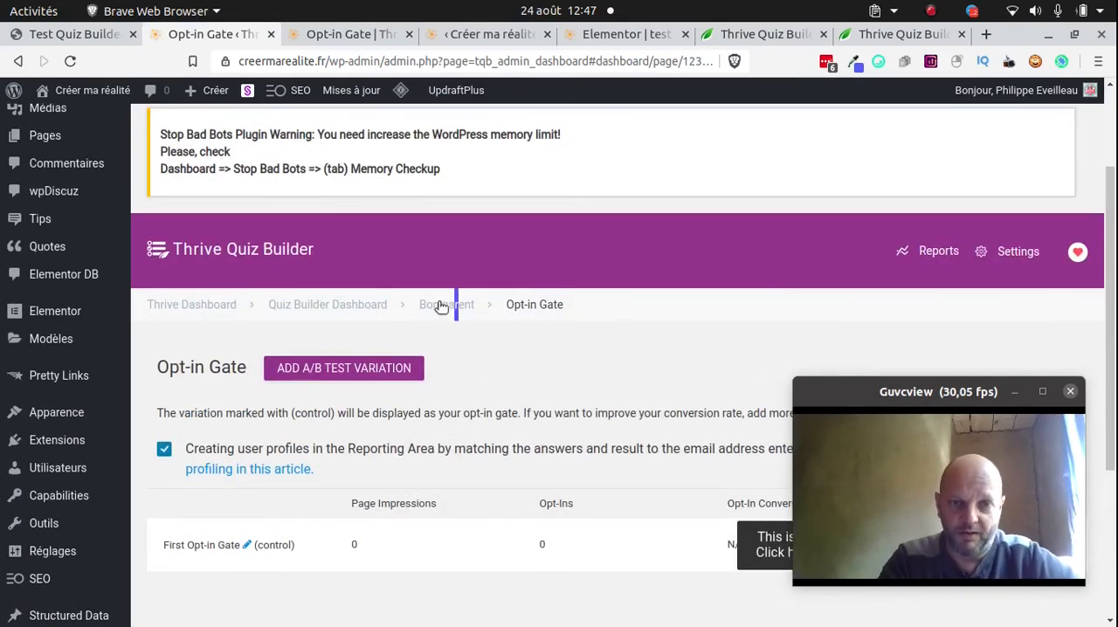
click(439, 305)
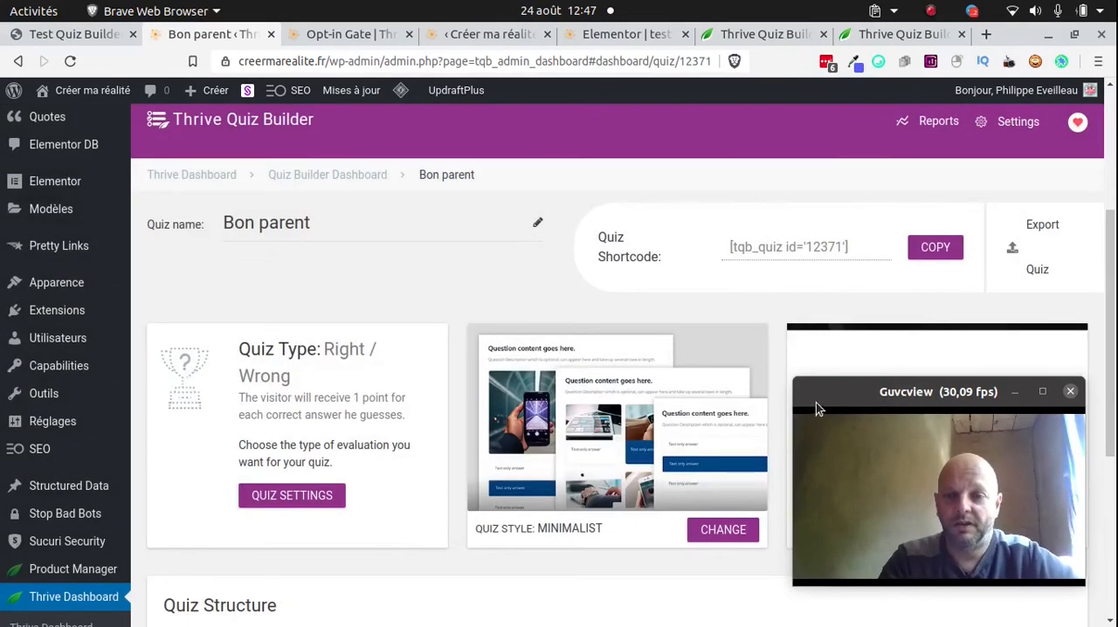
drag(815, 397, 778, 281)
scroll(548, 474, down, 2)
scroll(548, 474, down, 3)
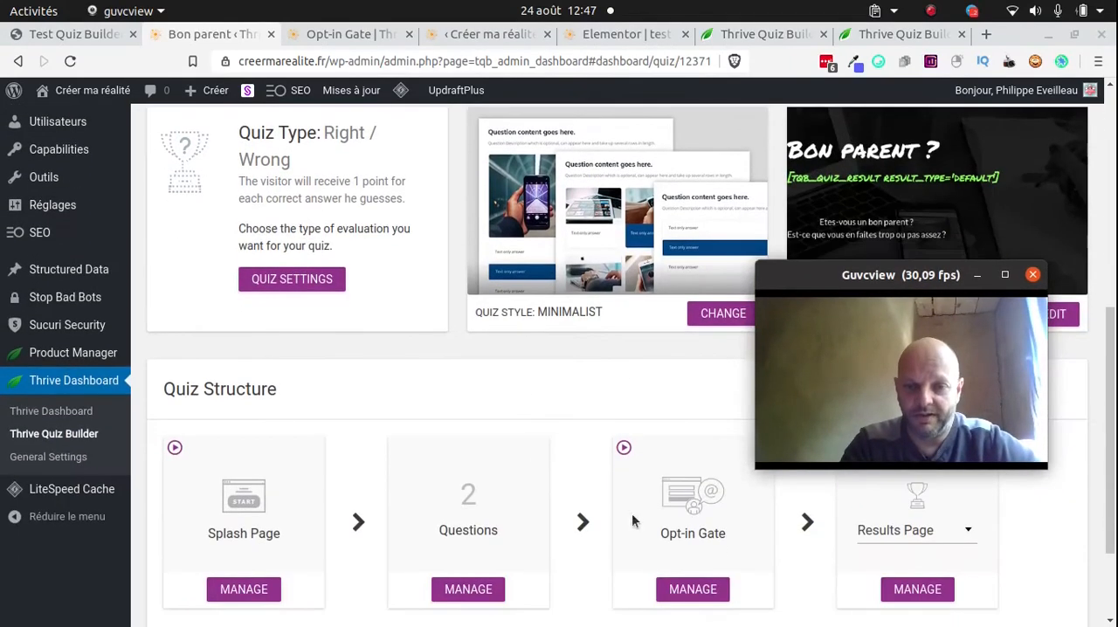
click(917, 588)
drag(816, 261, 885, 413)
click(981, 297)
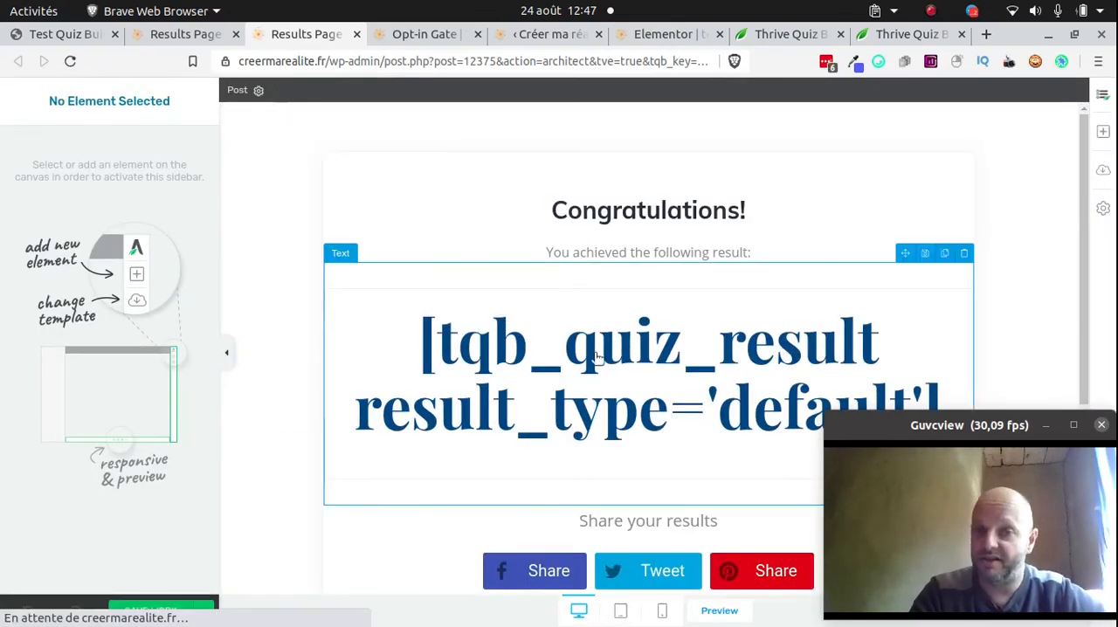
Change the results page heading to "Félicitations !" and save the page
click(632, 214)
double_click(632, 214)
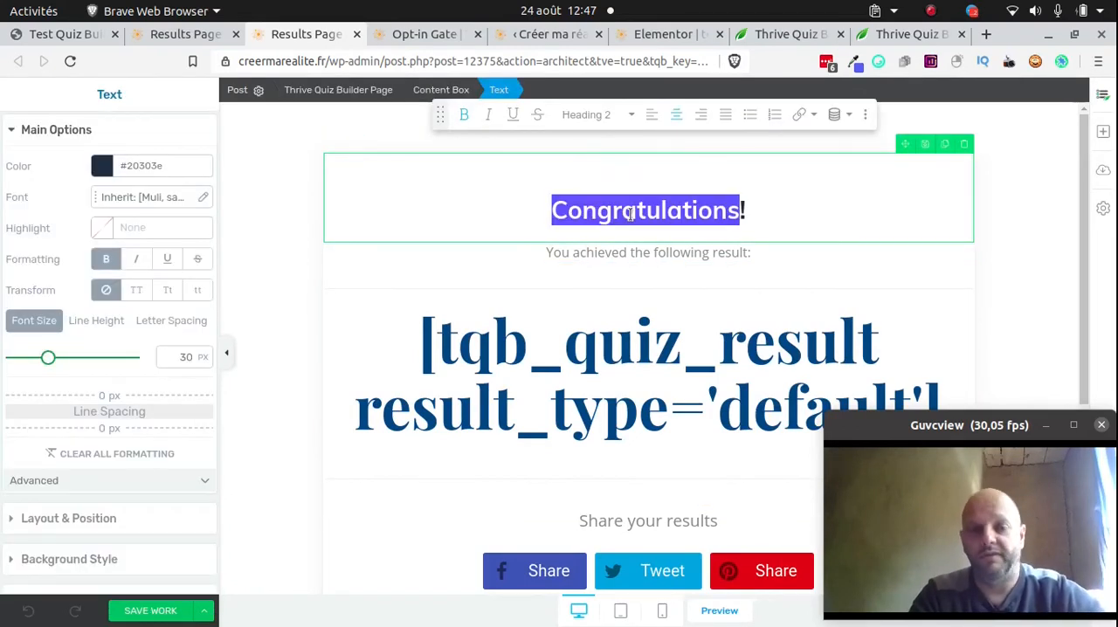
text(Fécil!)
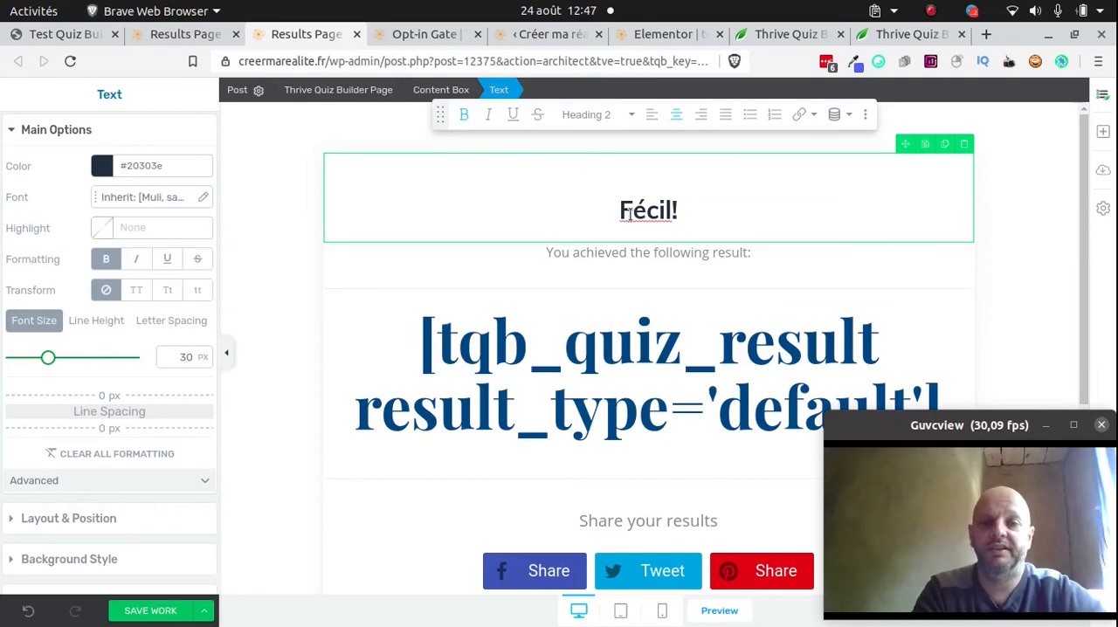
key(BackSpace)
key(BackSpace)
key(BackSpace)
text(licita)
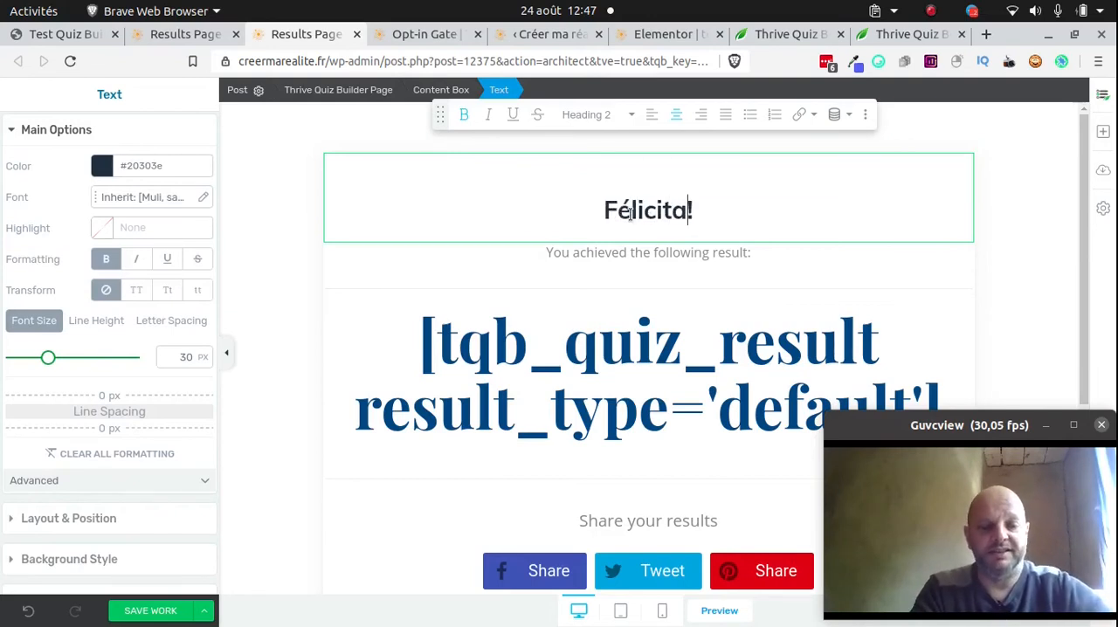
text(tions)
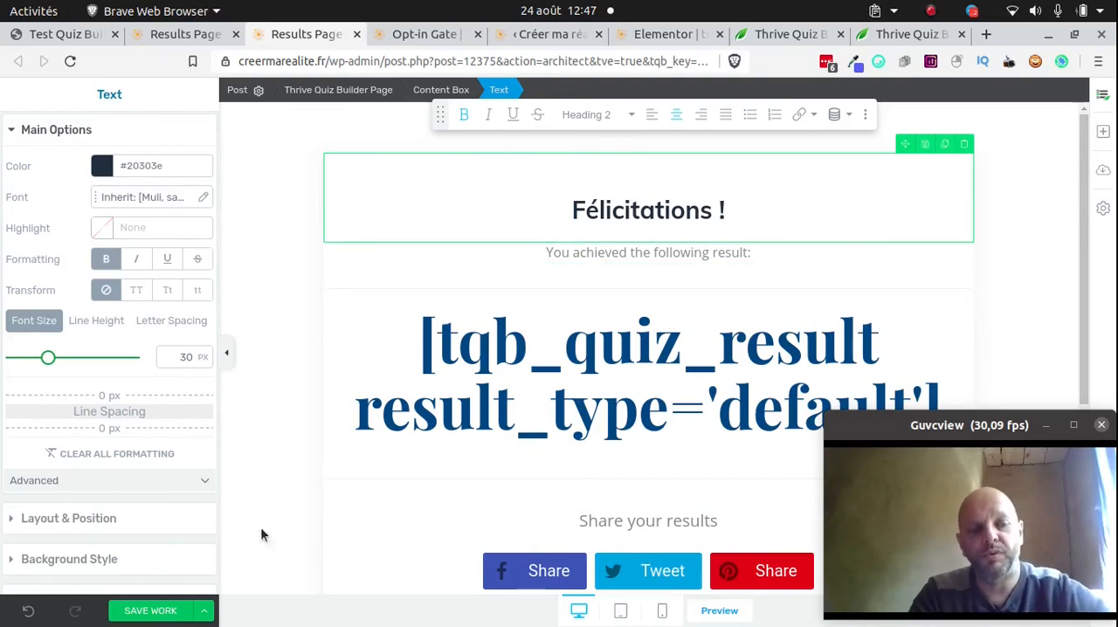
click(150, 611)
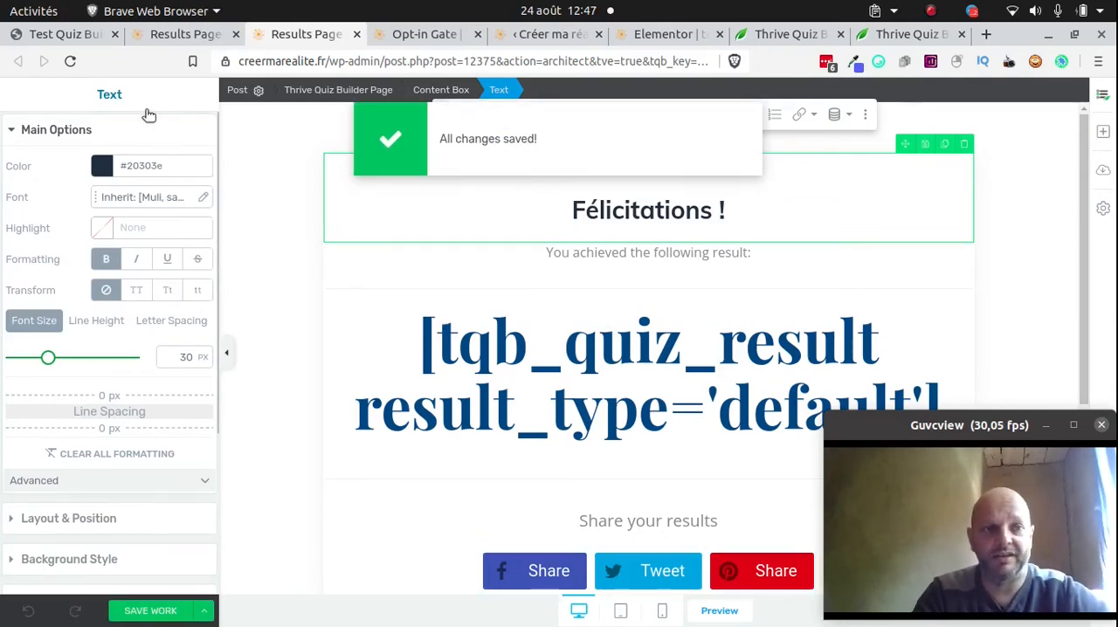
Return to the Bon parent quiz overview and copy its shortcode [tqb_quiz id='12371']
click(182, 38)
scroll(472, 491, up, 4)
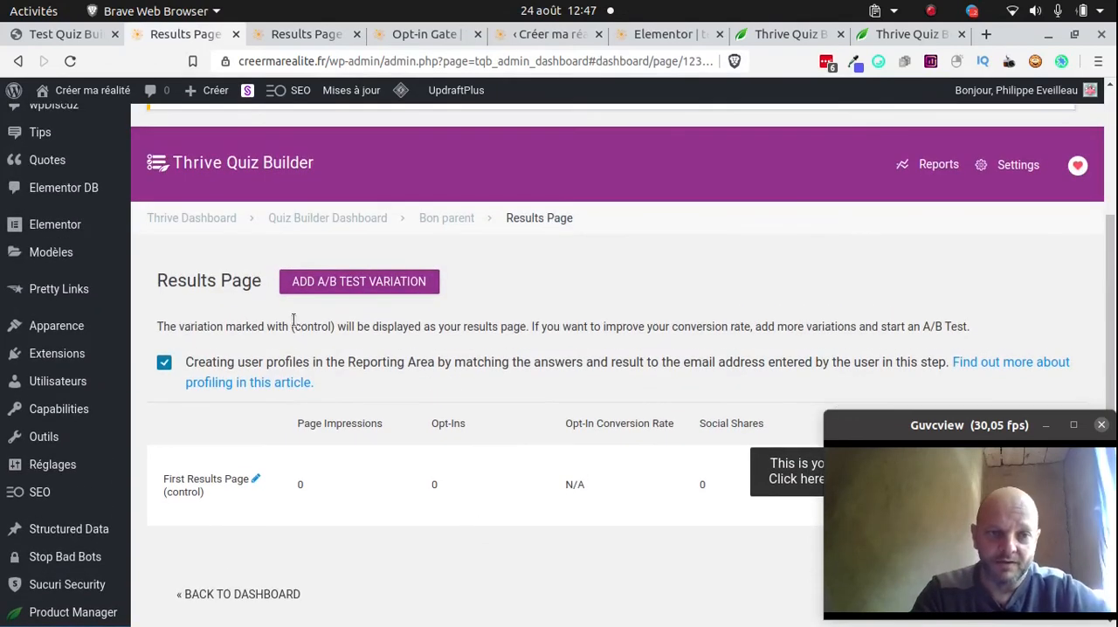
click(451, 219)
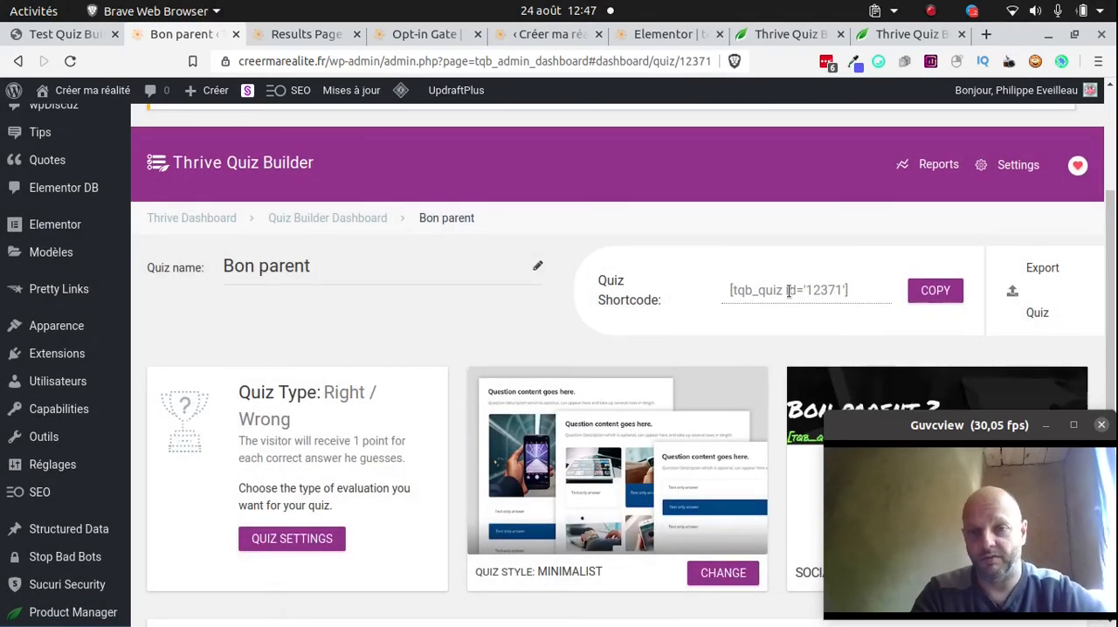
click(783, 291)
key(ctrl+c)
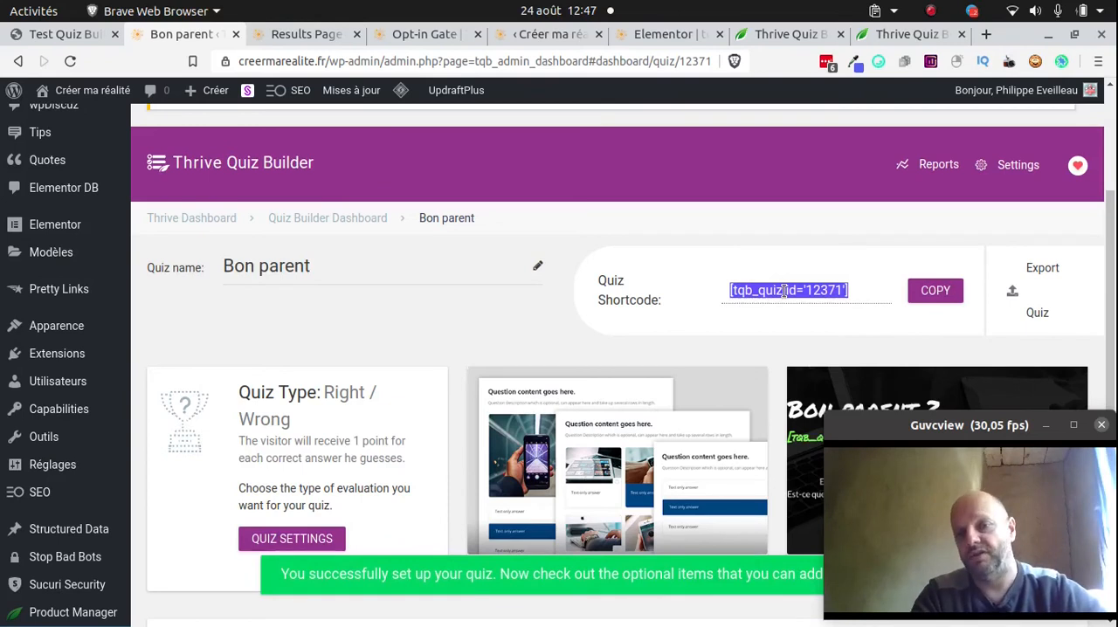
right_click(783, 291)
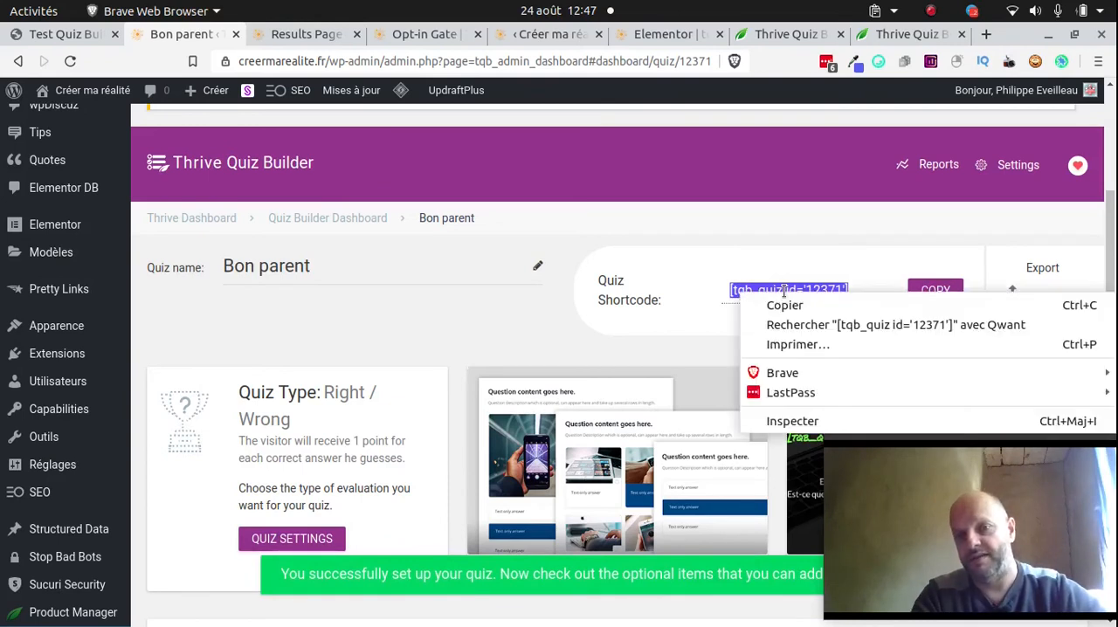
click(850, 301)
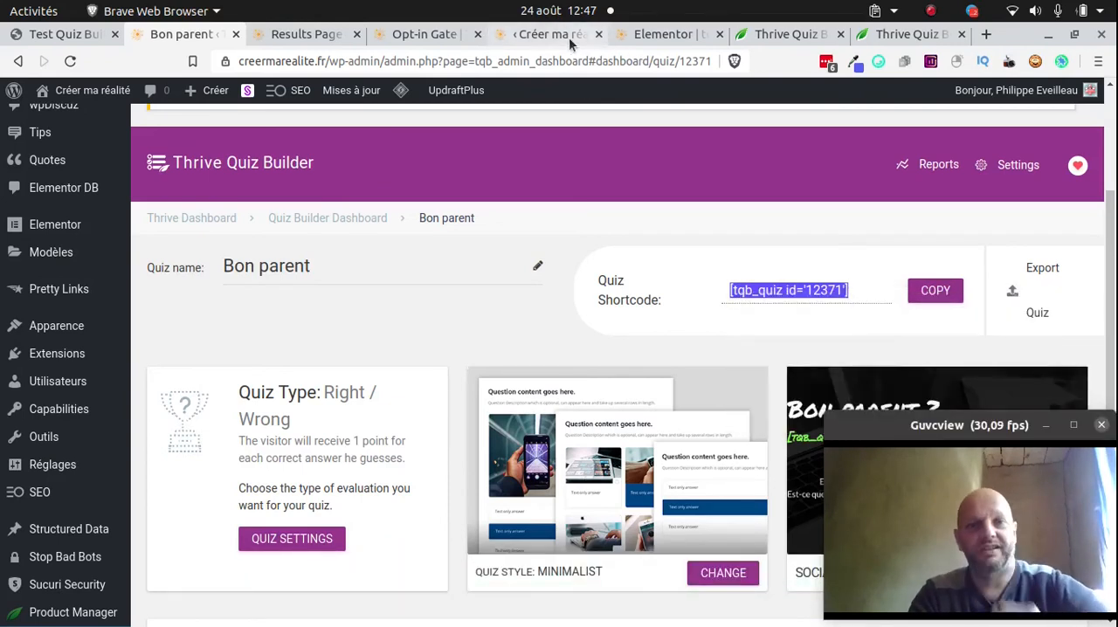
Switch to the Elementor editor of the "test quiz" article and go to its empty widget area
click(650, 37)
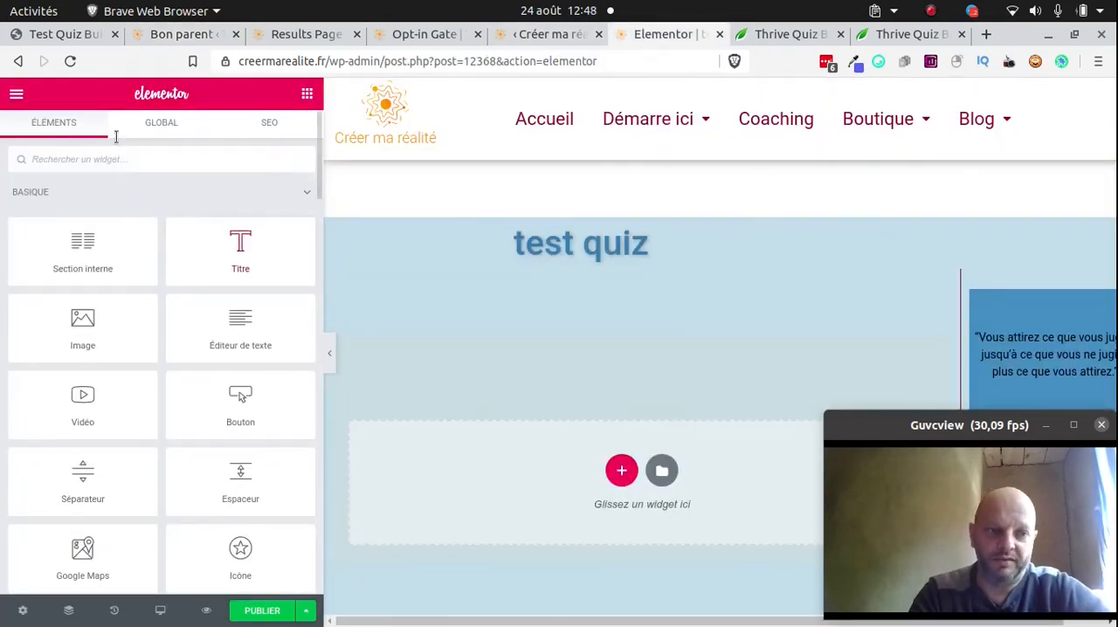
scroll(614, 308, down, 1)
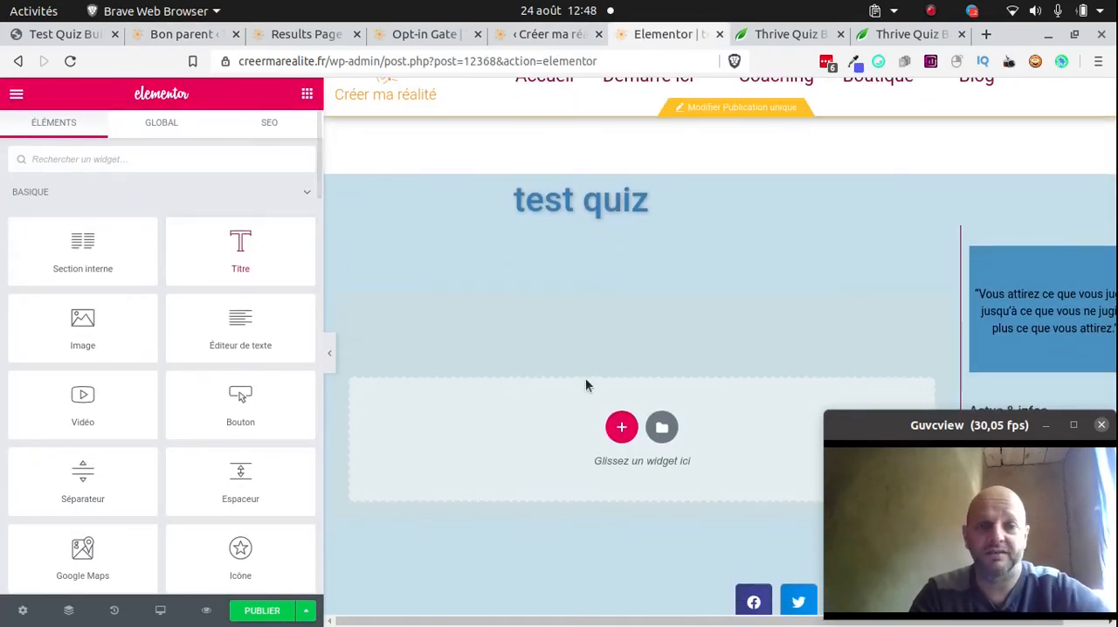
click(106, 158)
text(ht)
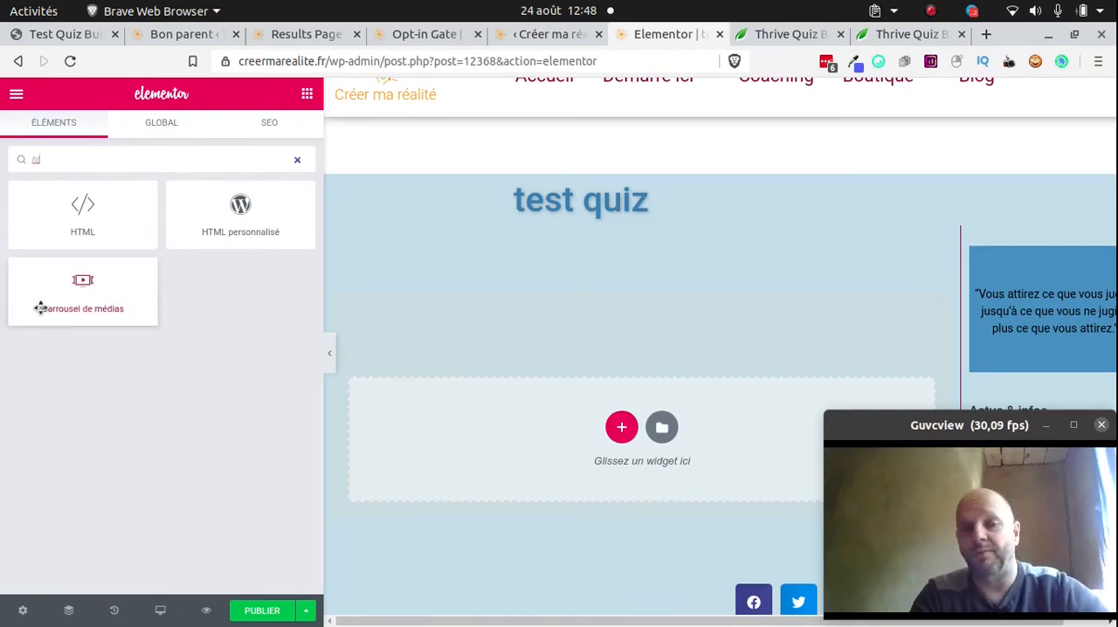
drag(57, 229, 492, 452)
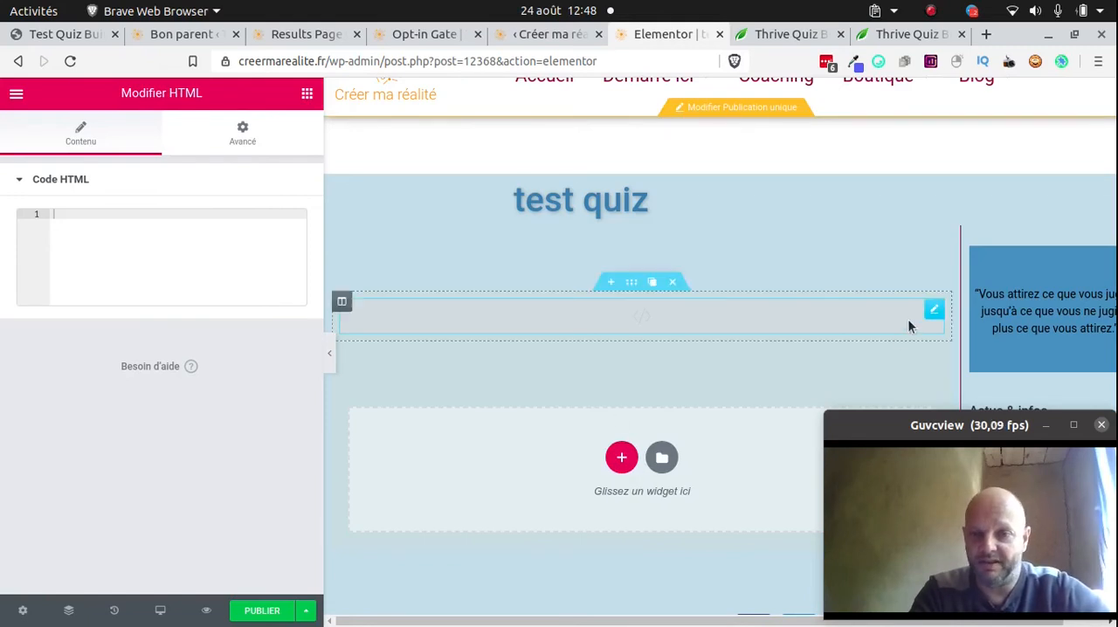
click(673, 284)
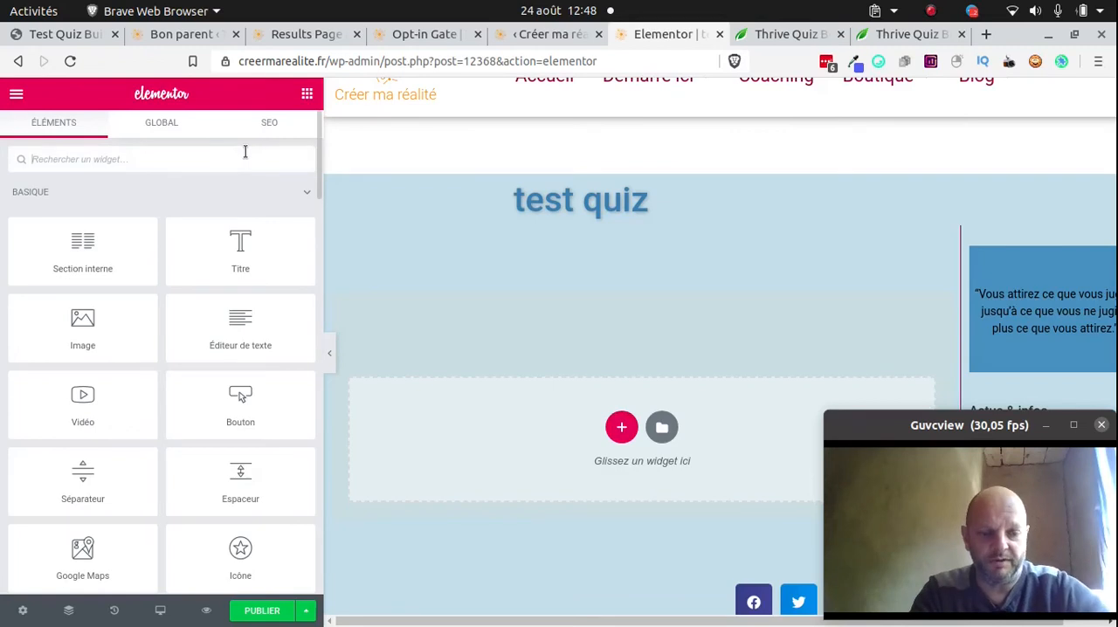
Add a Code court widget beneath the "test quiz" title with the shortcode [tqb_quiz id='12371'] and publish the article
text(sh)
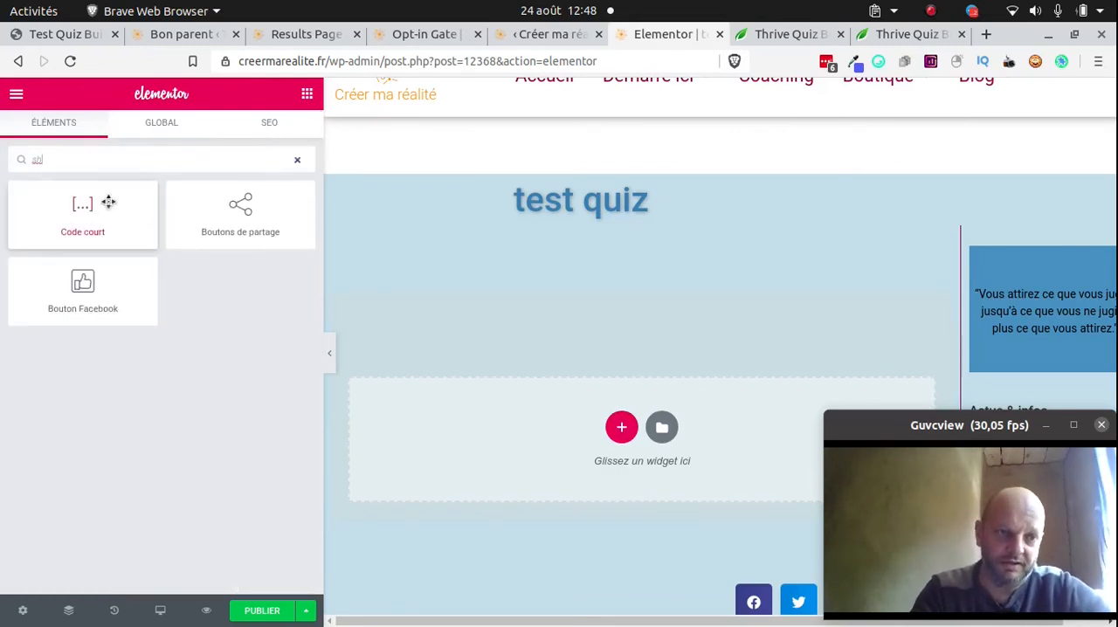
drag(120, 224, 551, 411)
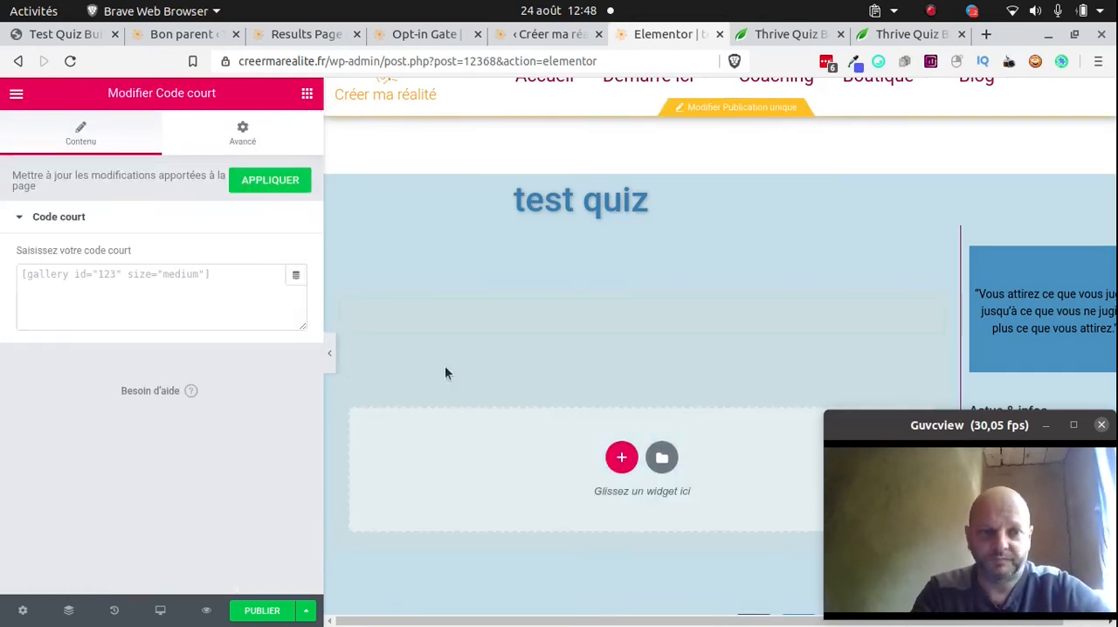
click(92, 302)
key(ctrl+v)
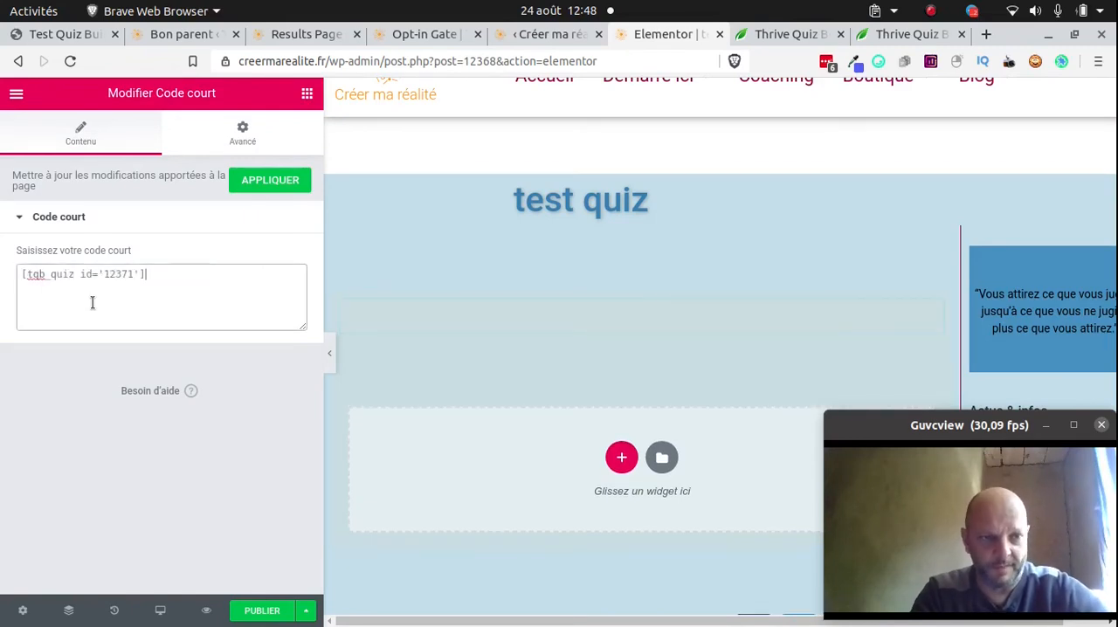
click(262, 610)
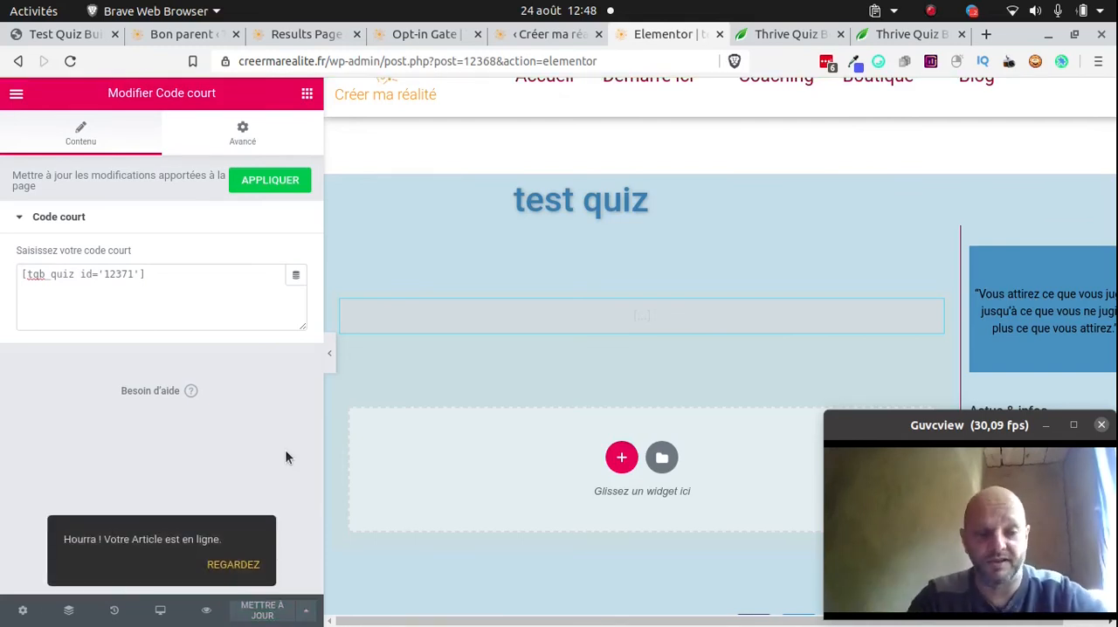
View the published "test quiz" article and start the embedded quiz from its splash page
click(245, 565)
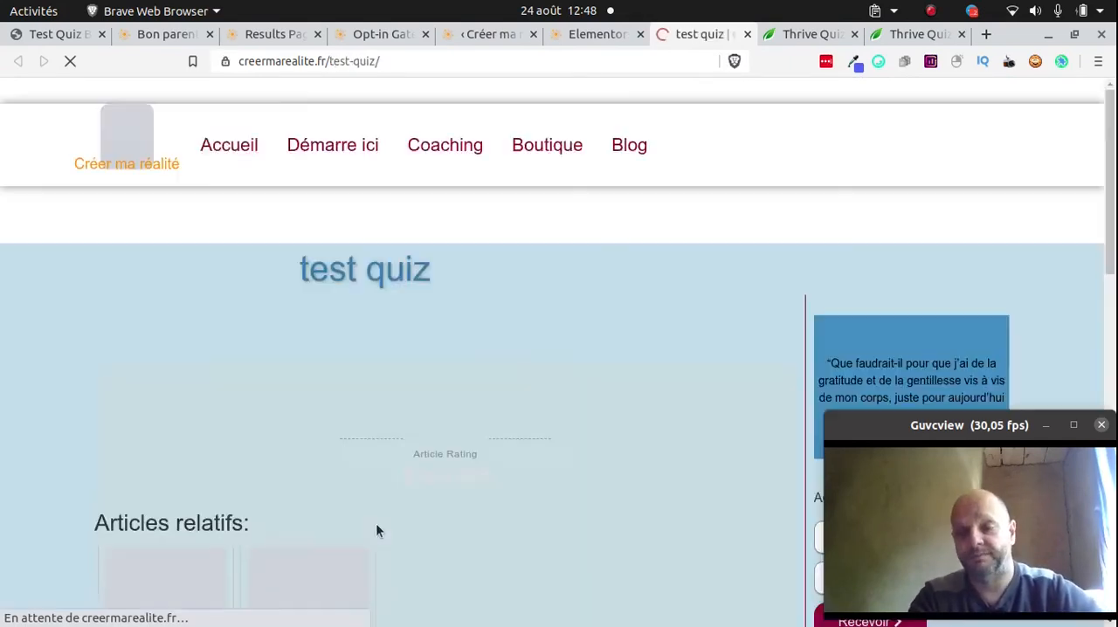
scroll(451, 336, down, 4)
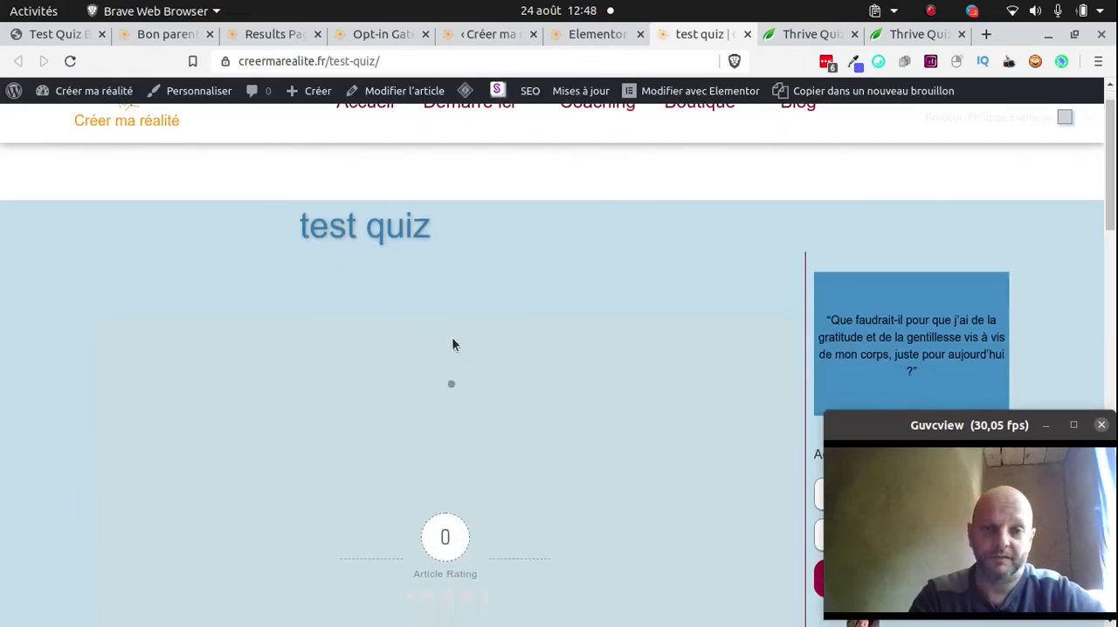
scroll(468, 344, up, 2)
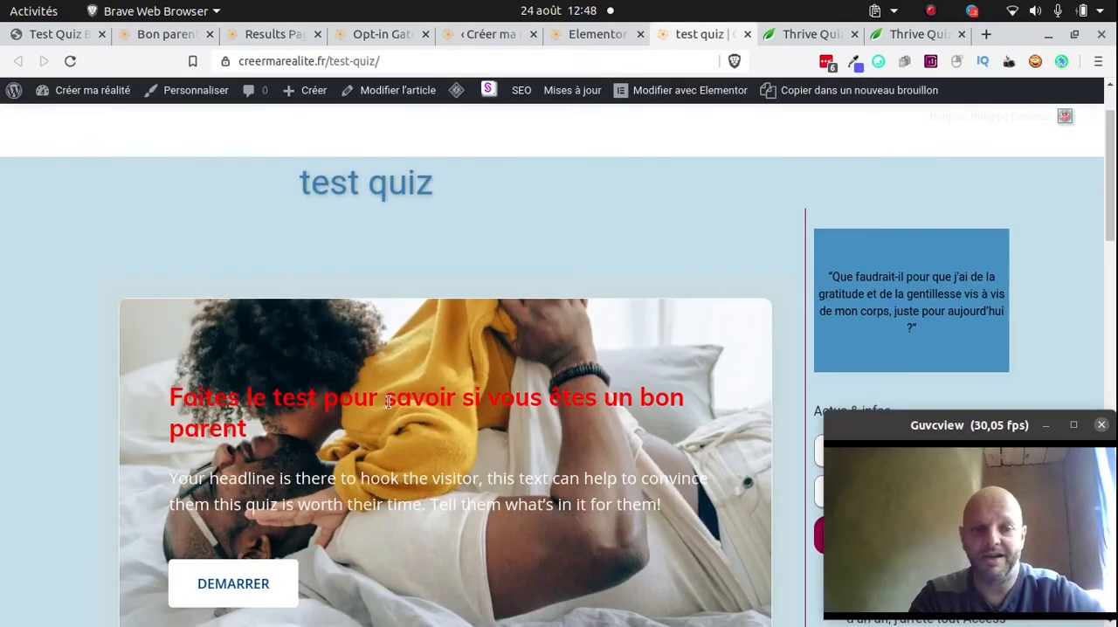
scroll(389, 401, down, 2)
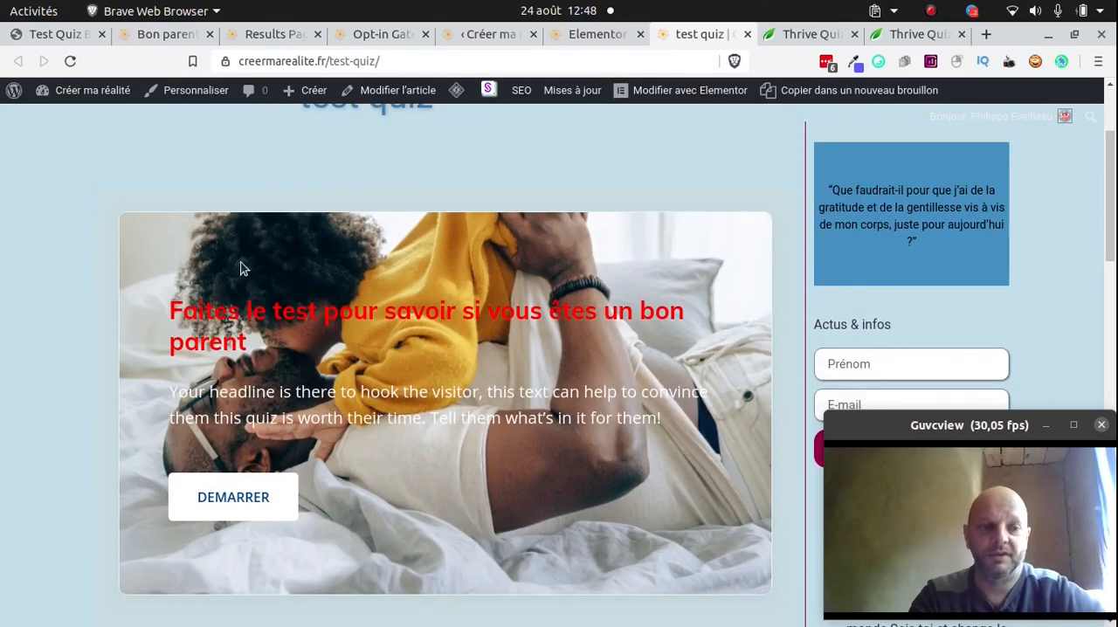
click(196, 493)
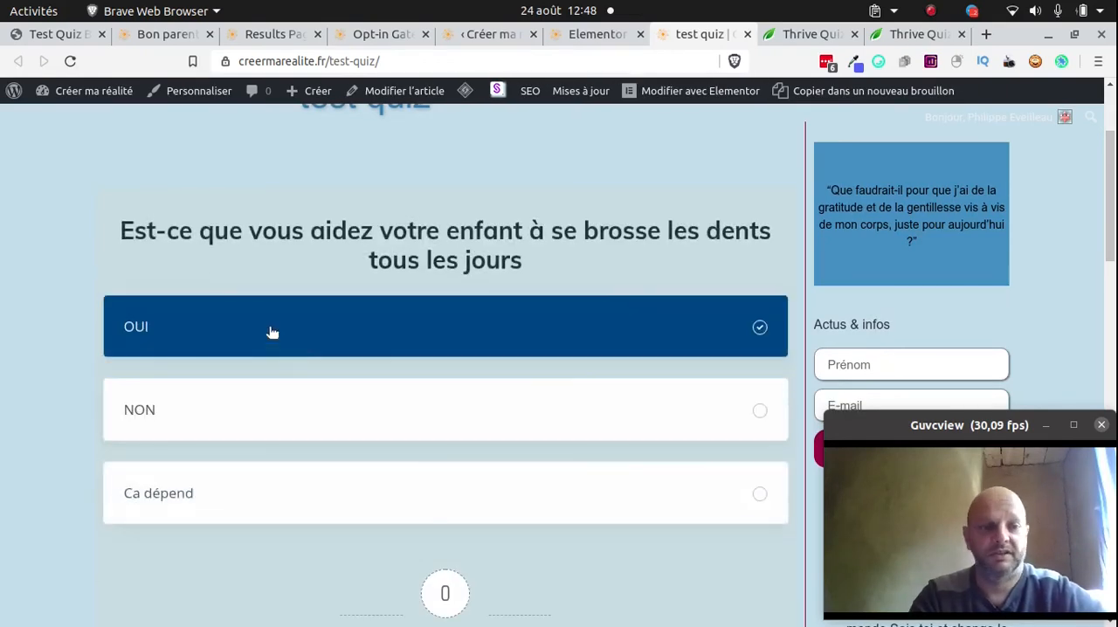
Answer NON to the tooth-brushing question and OUI to the bedtime-story question, continuing to the opt-in form
scroll(345, 235, up, 1)
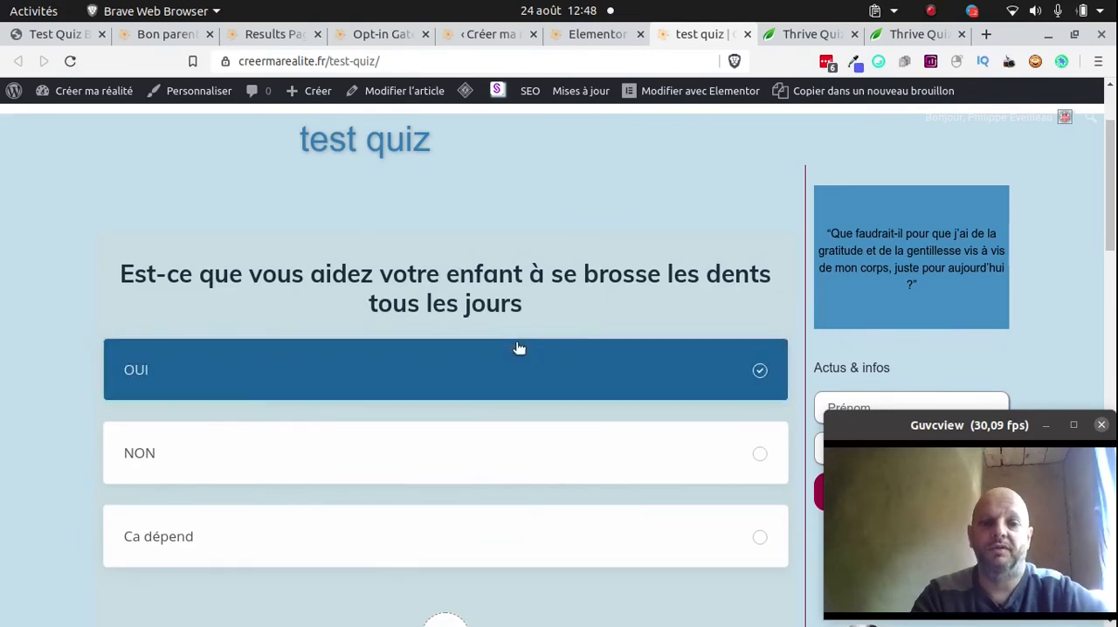
click(367, 461)
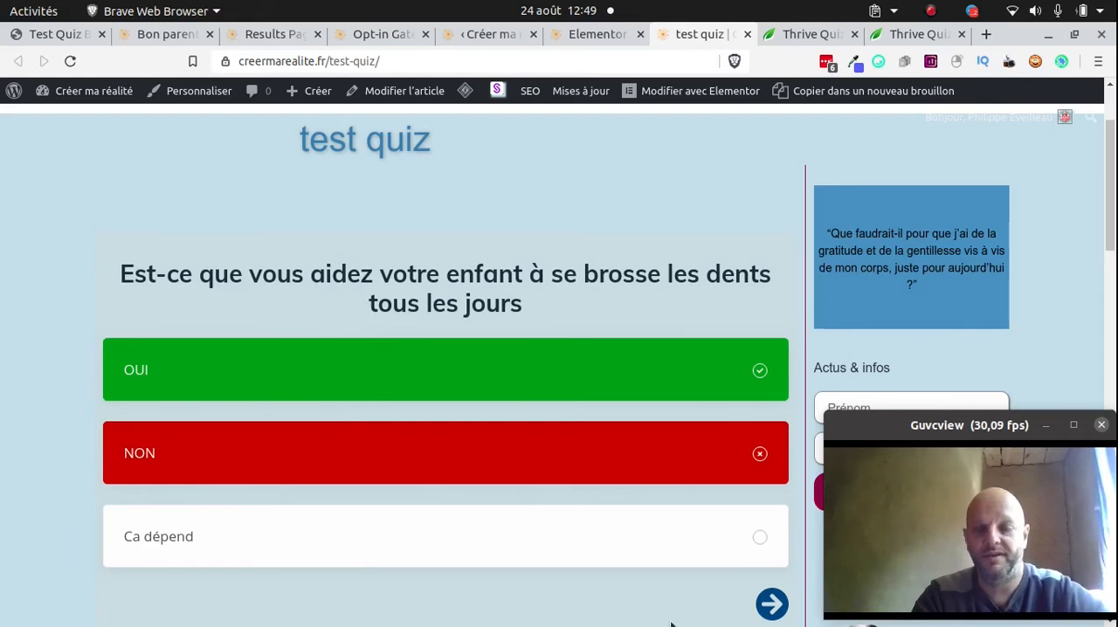
click(772, 603)
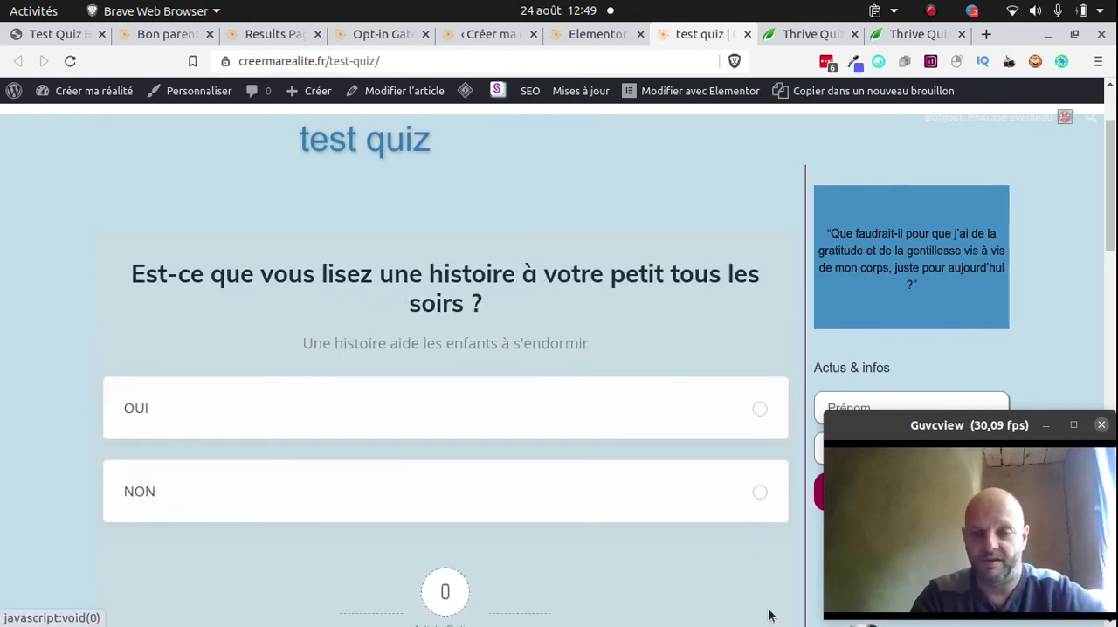
click(442, 407)
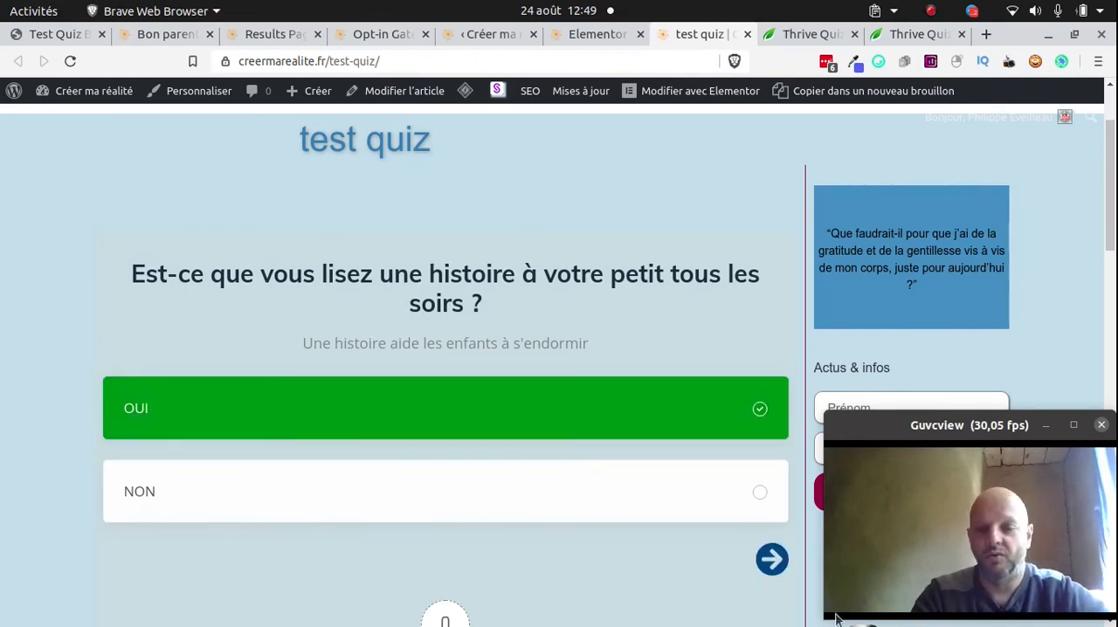
click(772, 560)
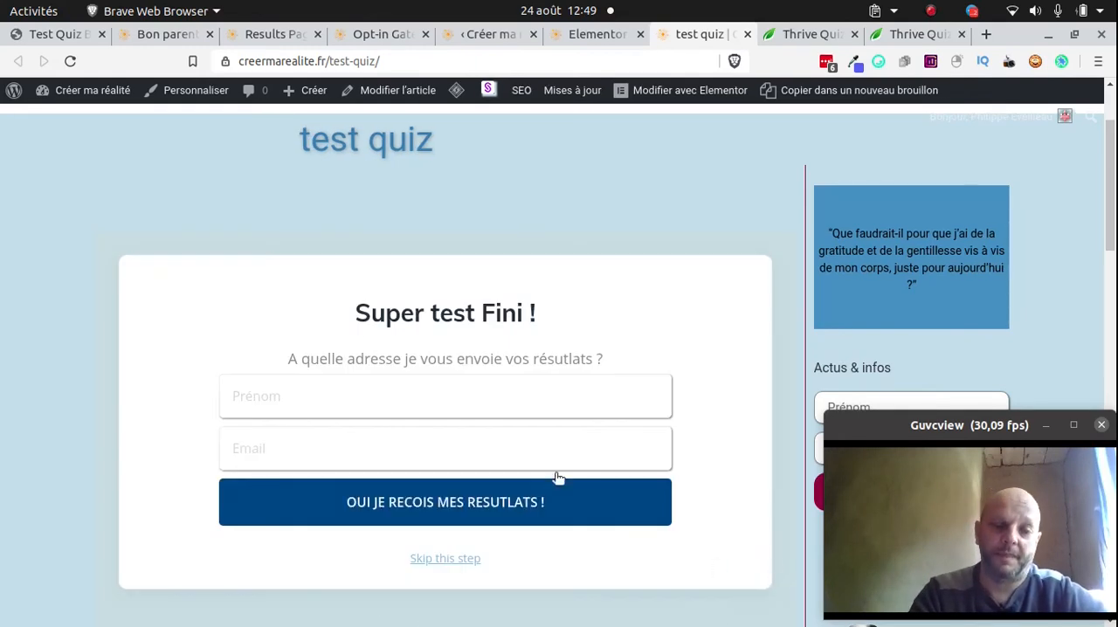
Enter a test first name in the opt-in form's Prénom field, removing the stray leading letters
click(350, 384)
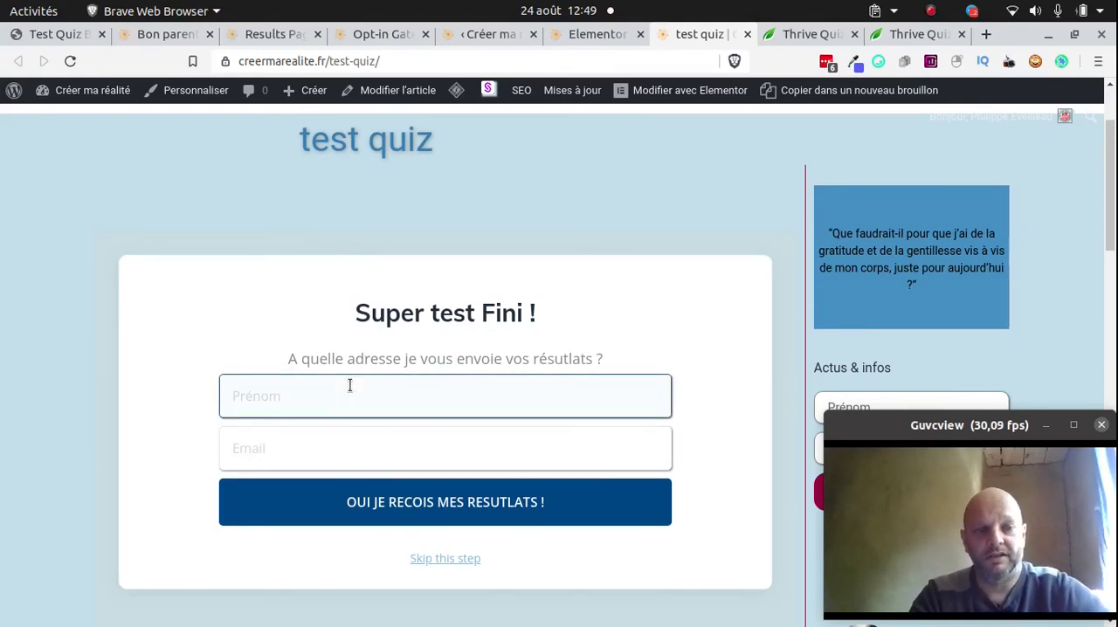
text(aa)
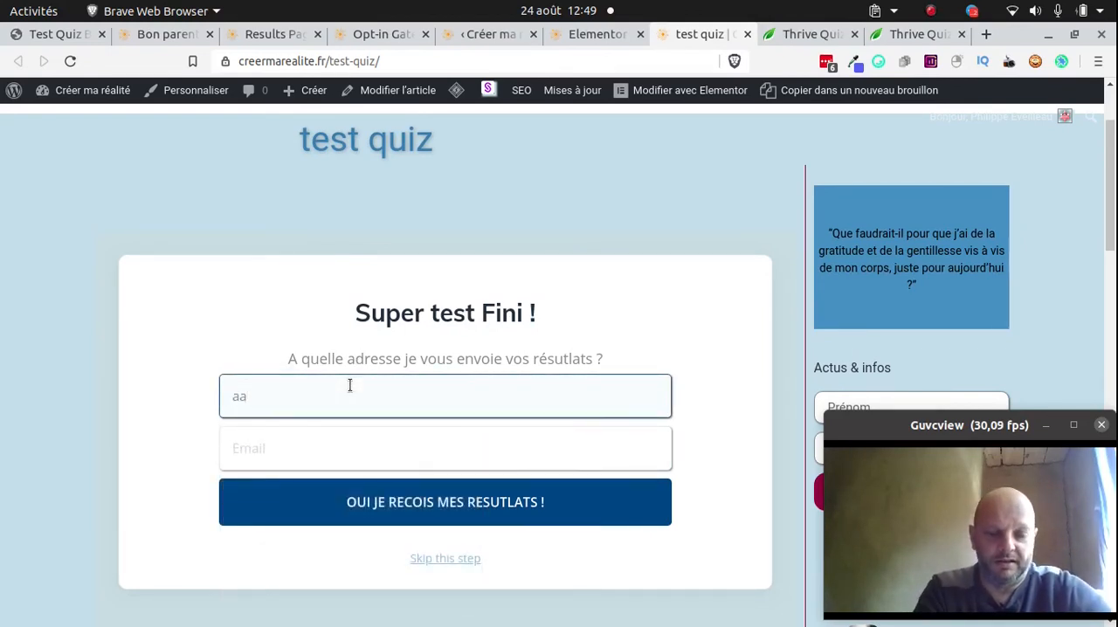
text(marie)
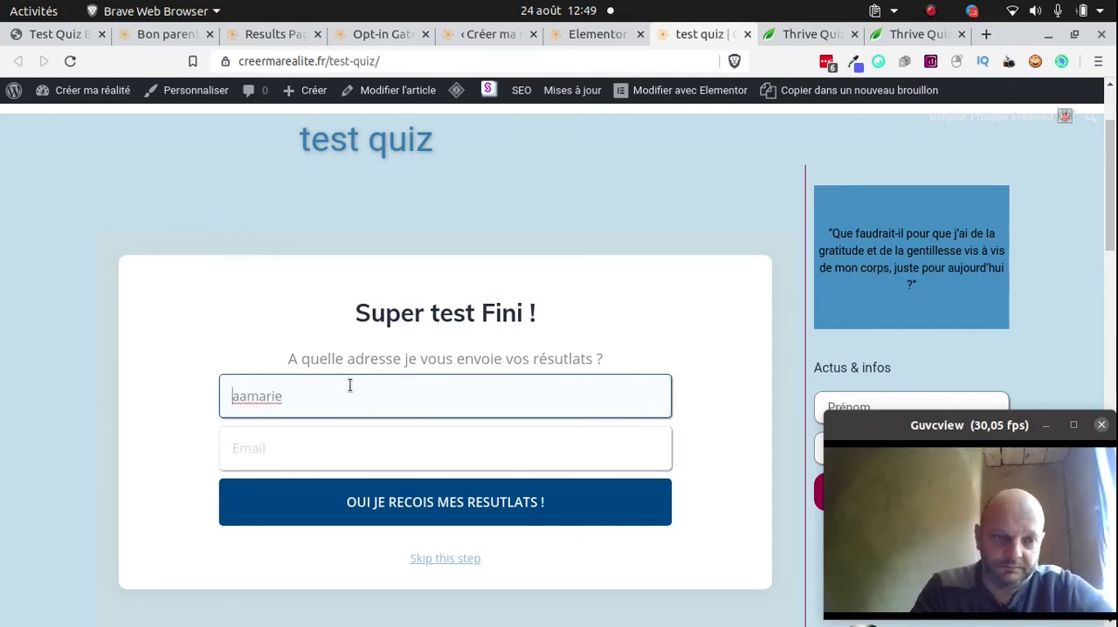
key(Delete)
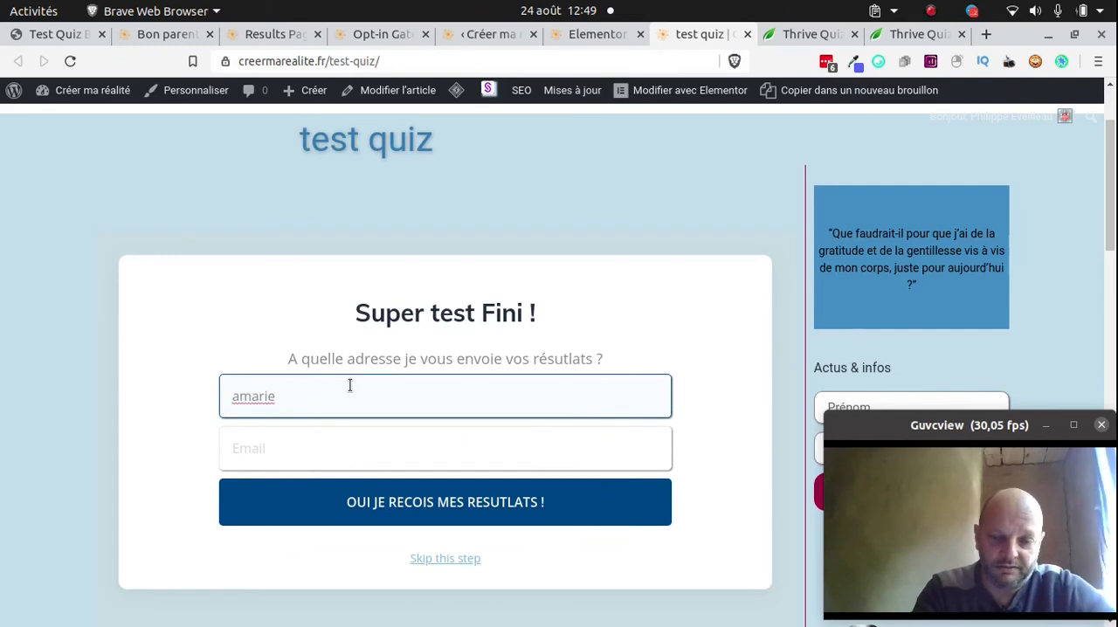
key(Delete)
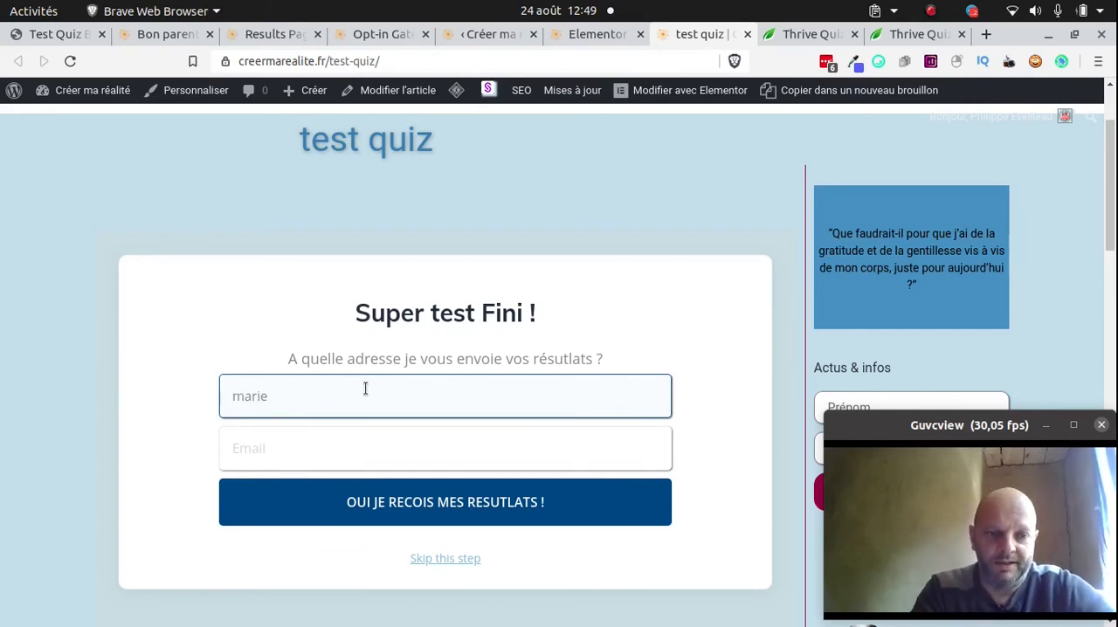
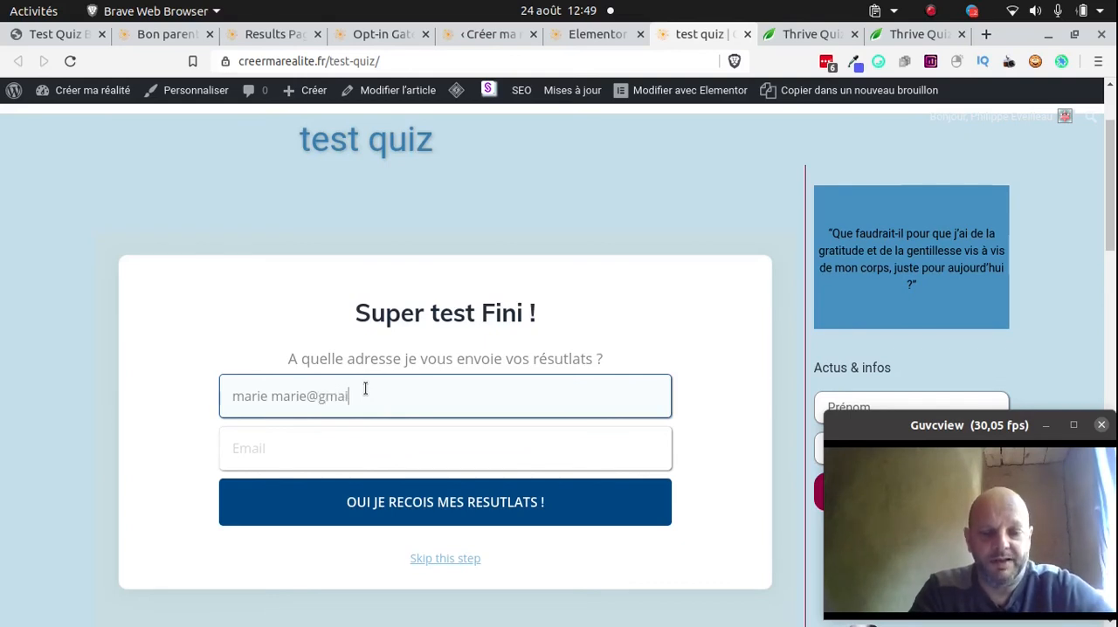
Write a test e-mail address after the first name, move it into the Email field, and submit the opt-in form
key(shift+Left)
key(shift+Left)
key(shift+Left)
key(shift+Left)
key(shift+Left)
key(shift+Left)
key(shift+Left)
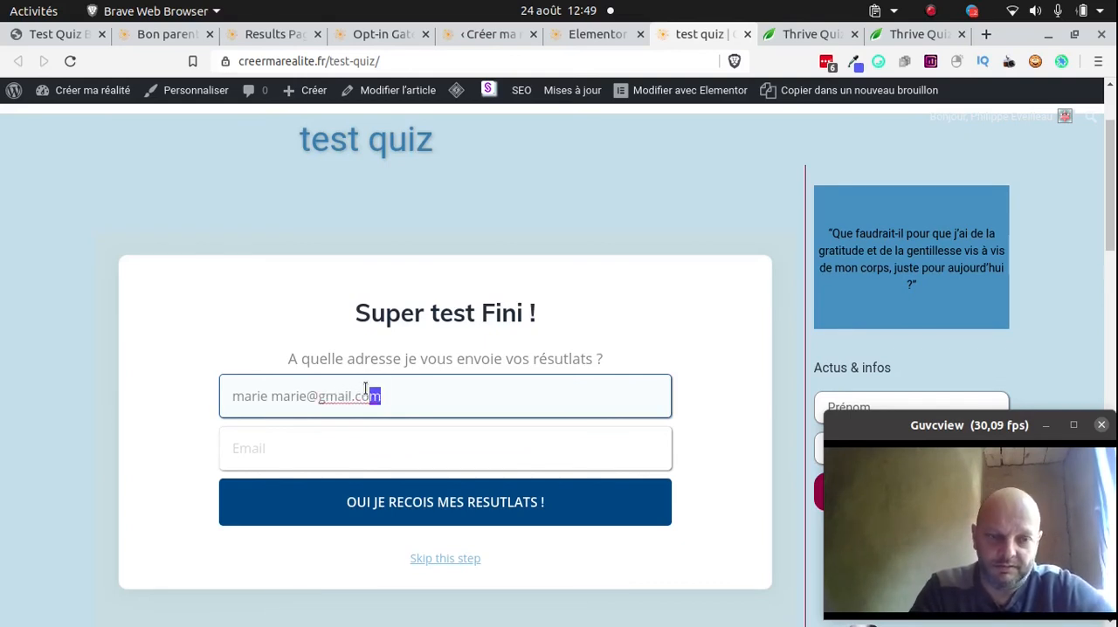
key(shift+Left)
key(shift+Left)
key(shift+Left)
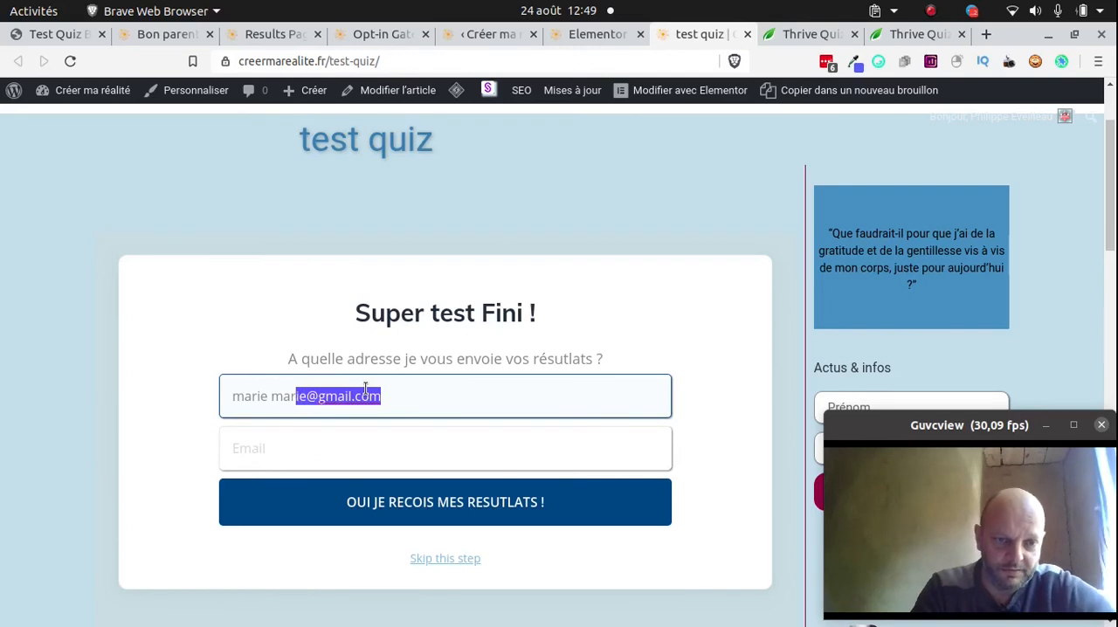
key(shift+Left)
key(shift+Left)
key(shift+Left)
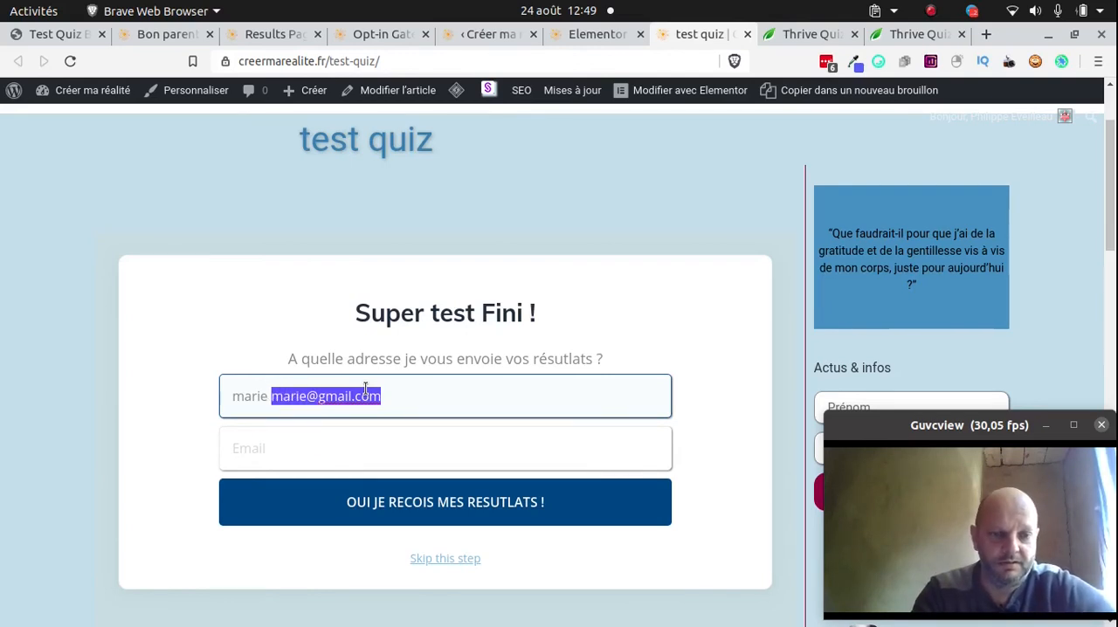
key(ctrl+x)
click(246, 448)
key(ctrl+v)
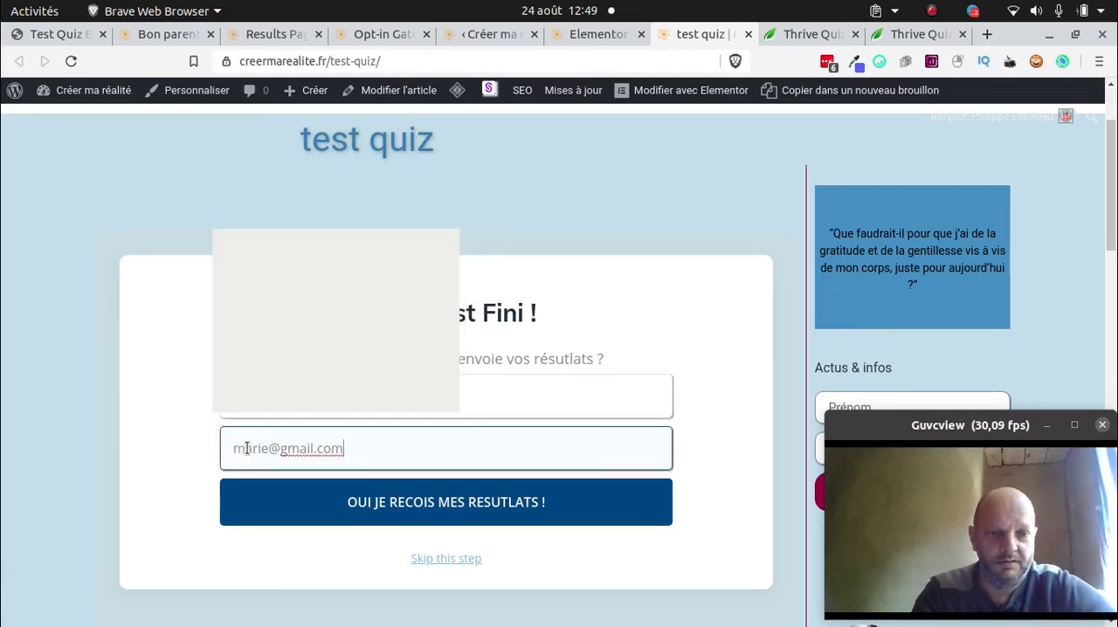
click(480, 515)
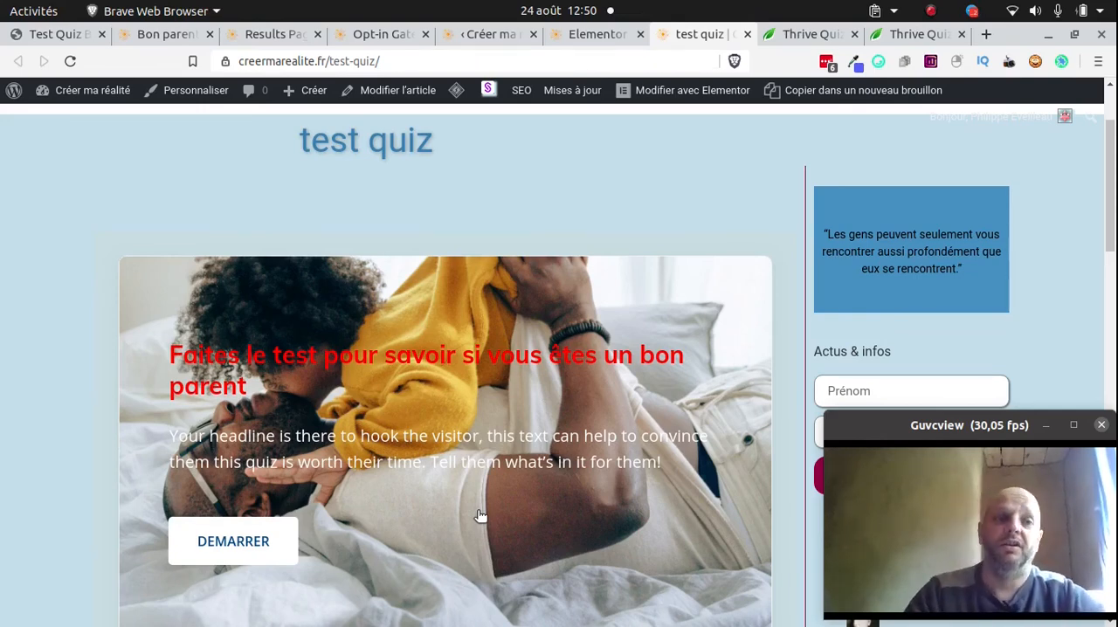
Return to the Bon parent quiz overview and go up to the Quiz Builder Dashboard
click(167, 37)
scroll(590, 326, down, 2)
scroll(357, 317, up, 4)
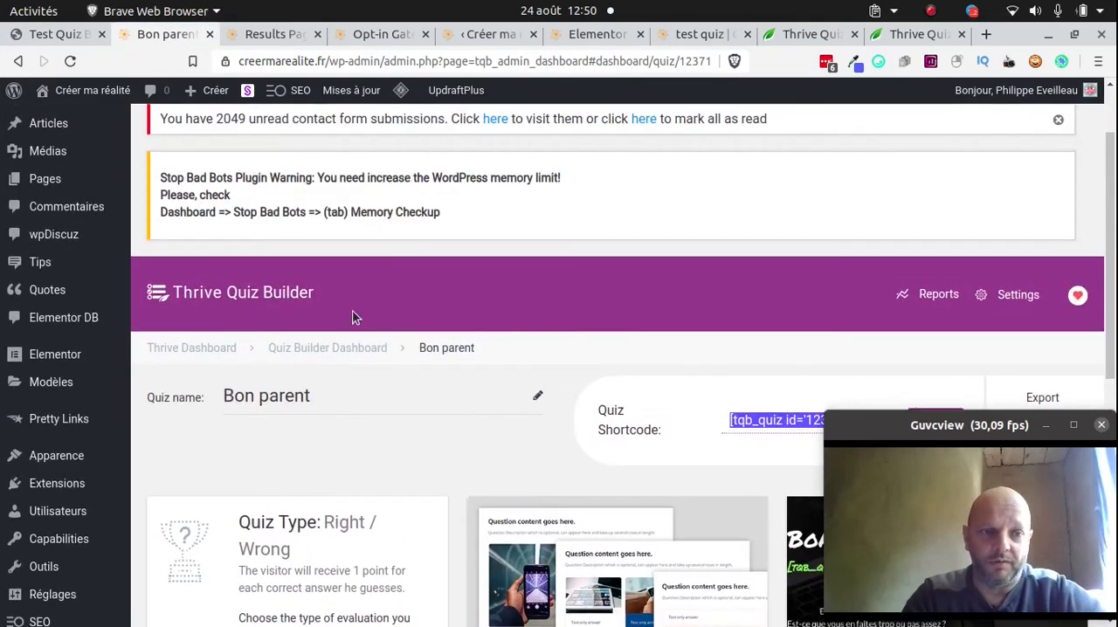
click(340, 350)
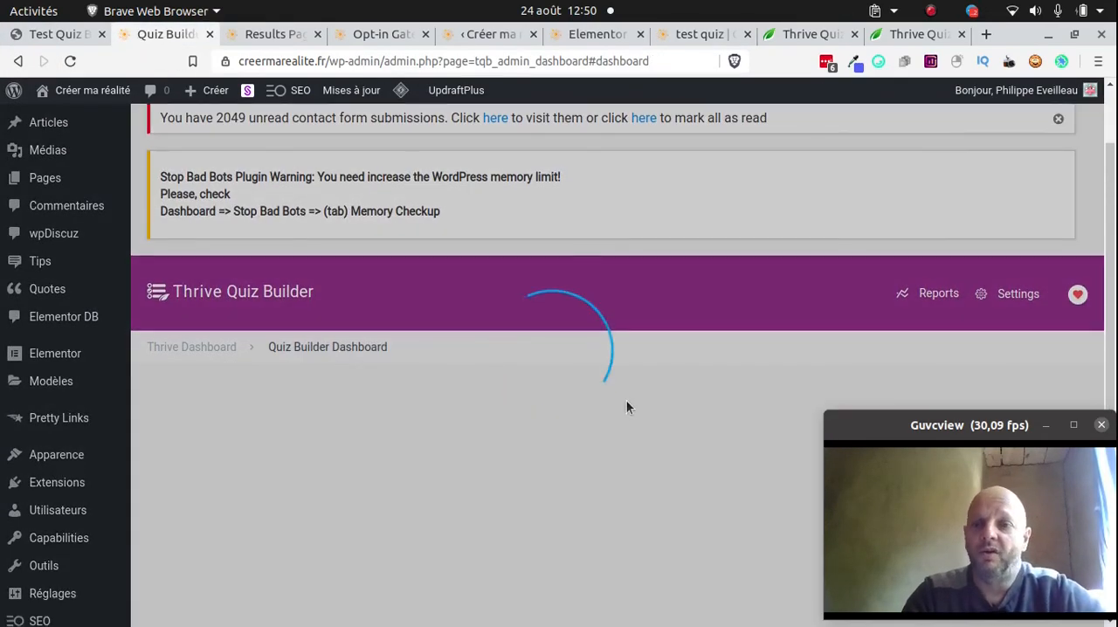
Review the quiz cards on the Quiz Builder Dashboard, comparing their started, finished, subscriber and social share statistics
scroll(699, 385, down, 2)
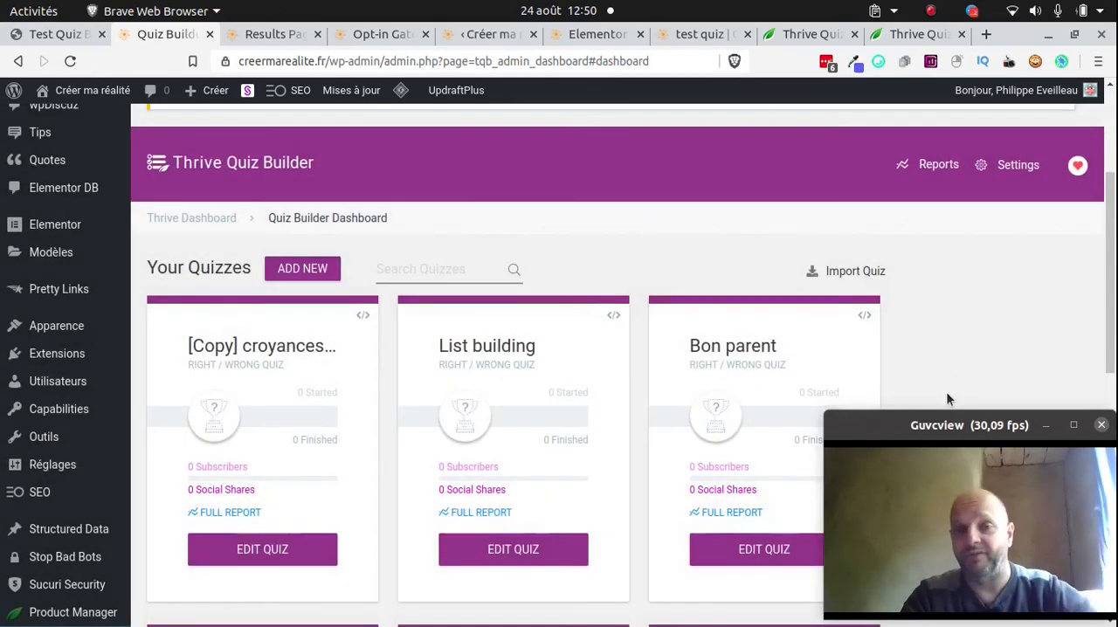
scroll(907, 344, down, 1)
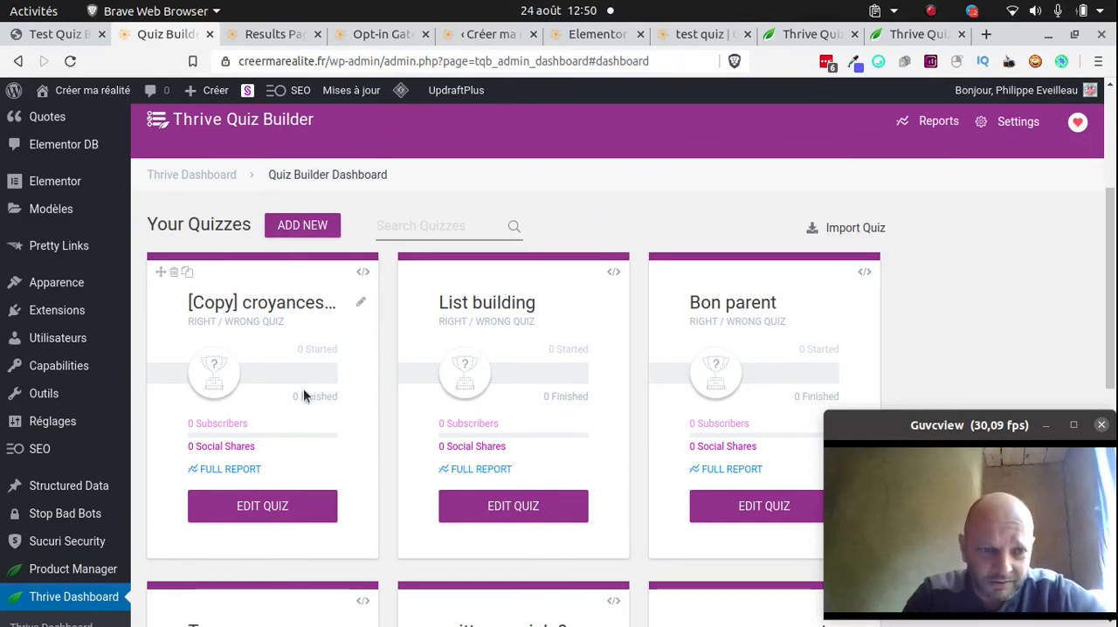
scroll(303, 387, down, 2)
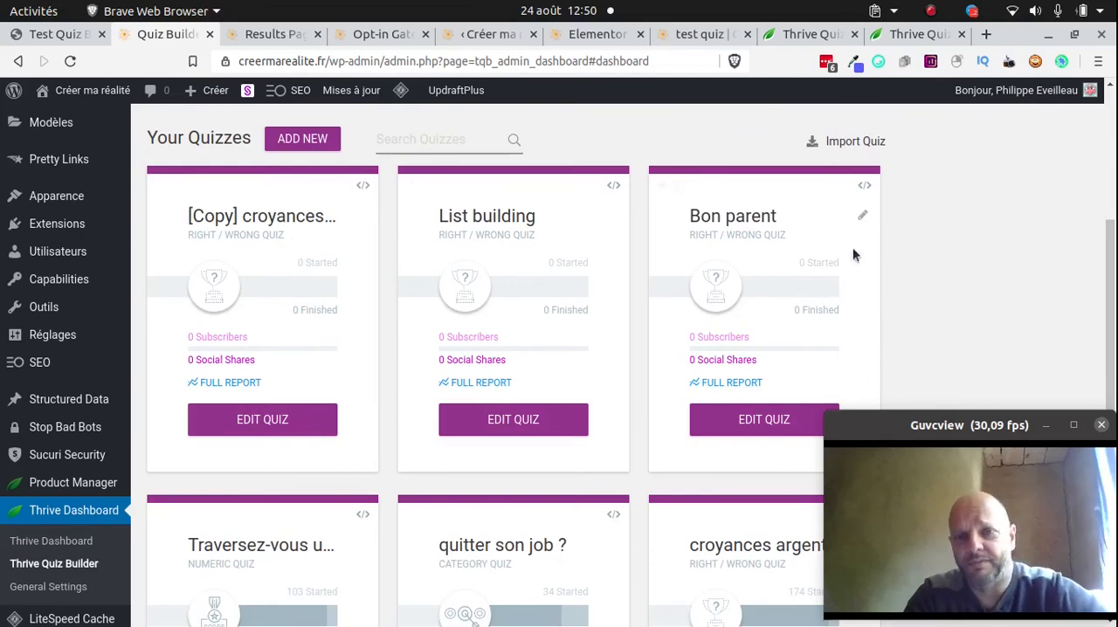
scroll(536, 411, down, 4)
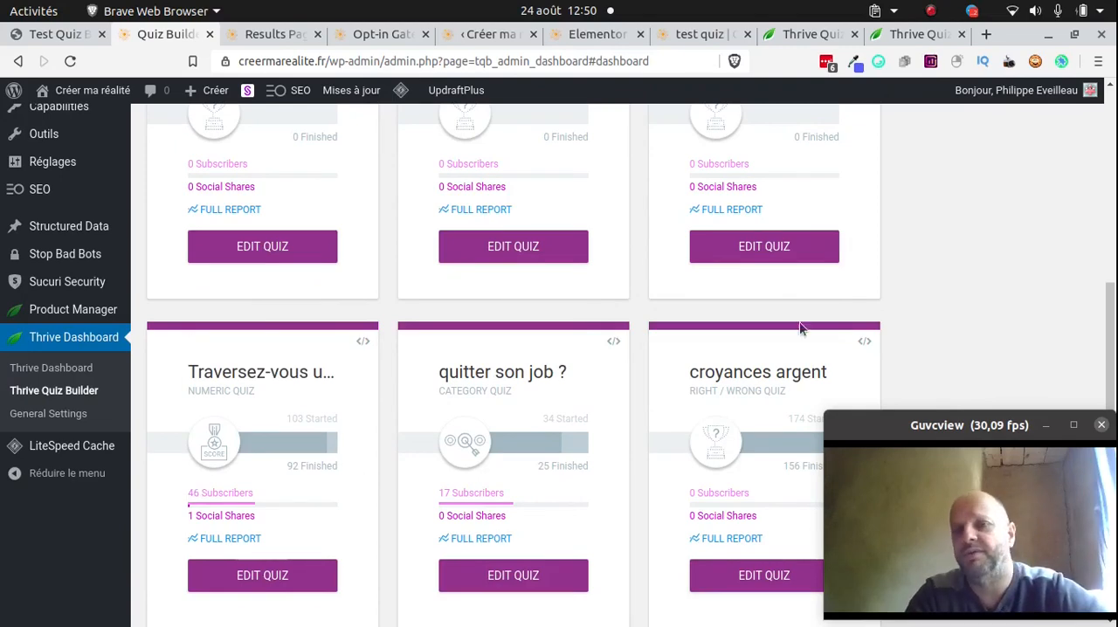
scroll(907, 264, up, 8)
scroll(903, 277, up, 3)
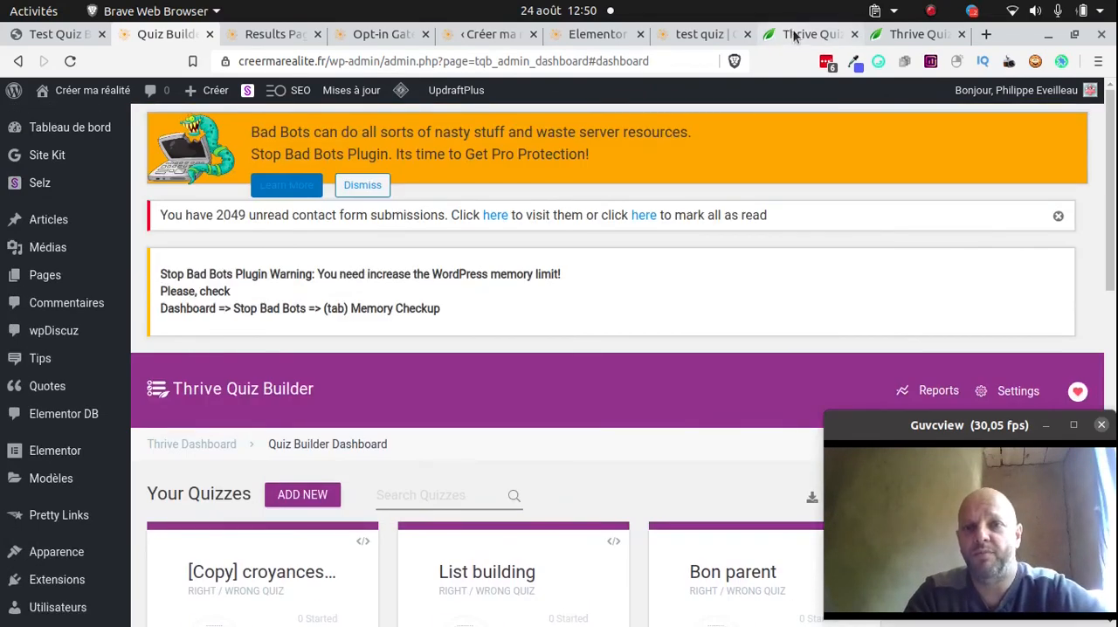
Examine the Thrive Quiz Builder purchase options on the Thrive Themes site, comparing the 15 License Pack, 5 License Pack and Single Site License
click(812, 34)
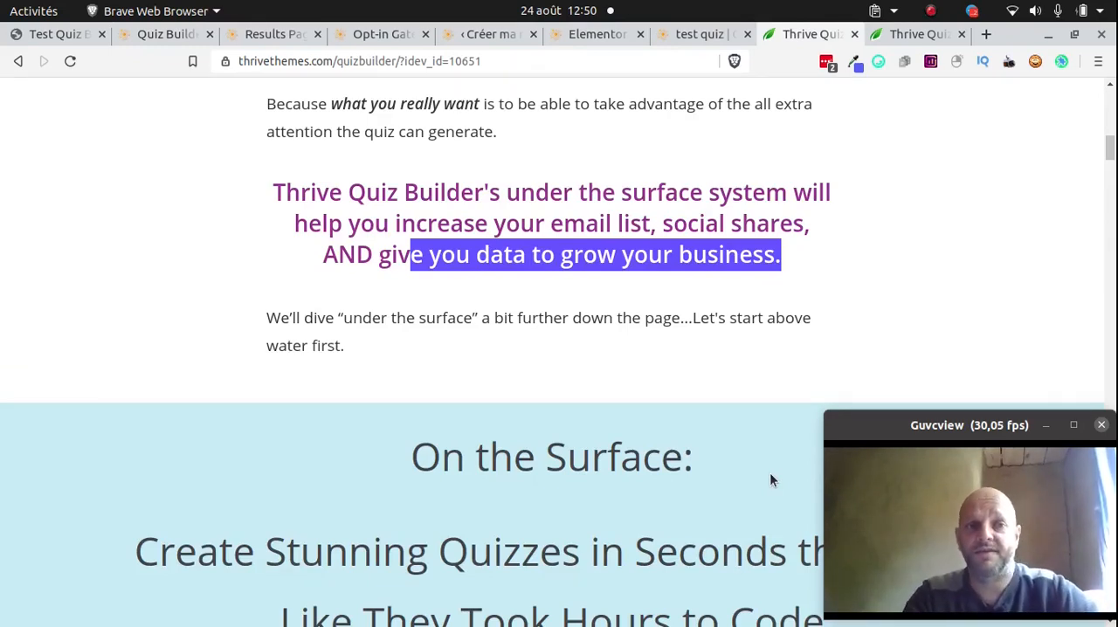
click(906, 34)
scroll(771, 268, down, 6)
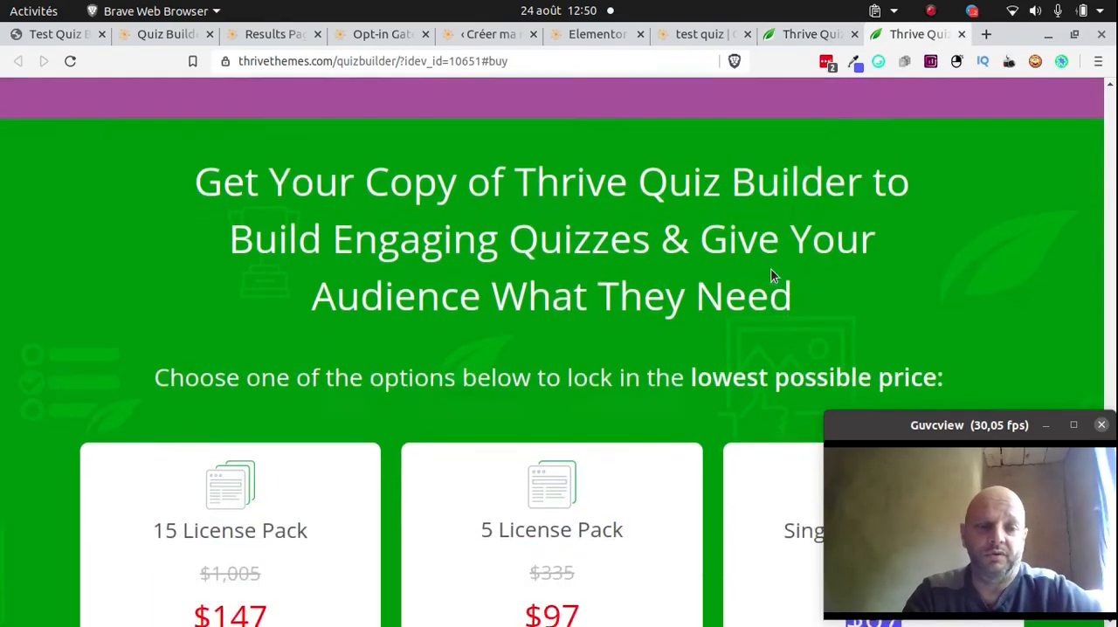
scroll(770, 262, up, 2)
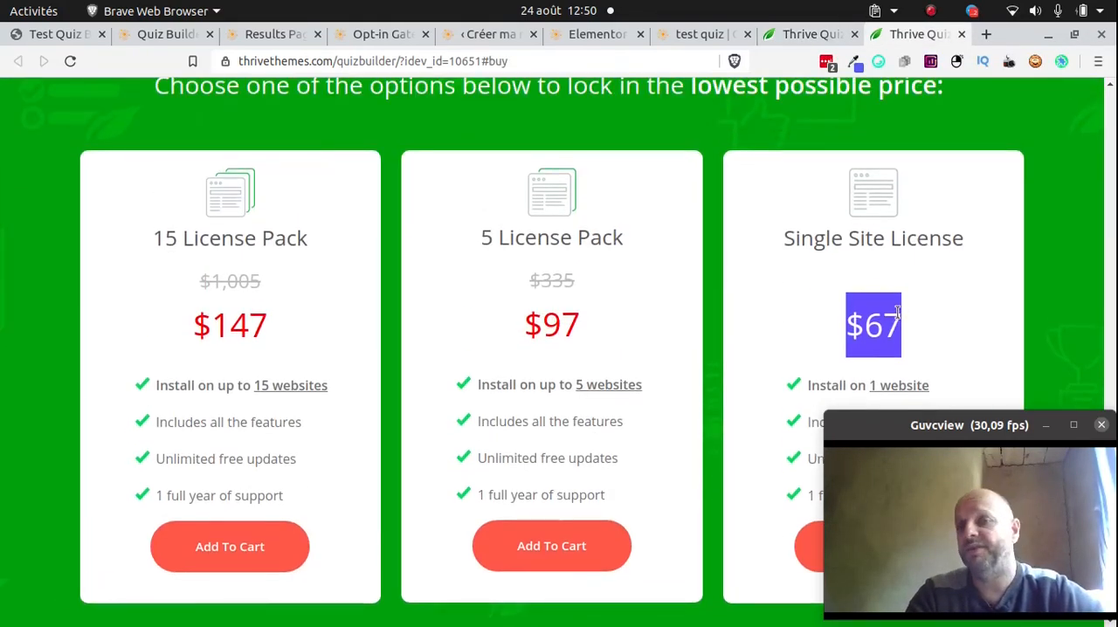
click(961, 328)
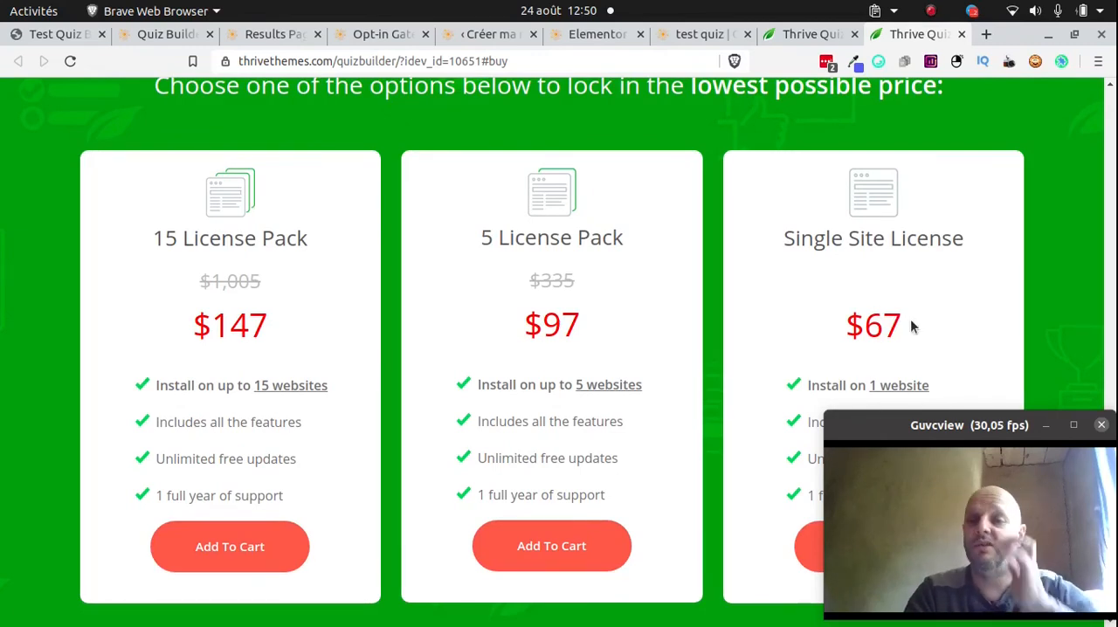
scroll(912, 319, down, 2)
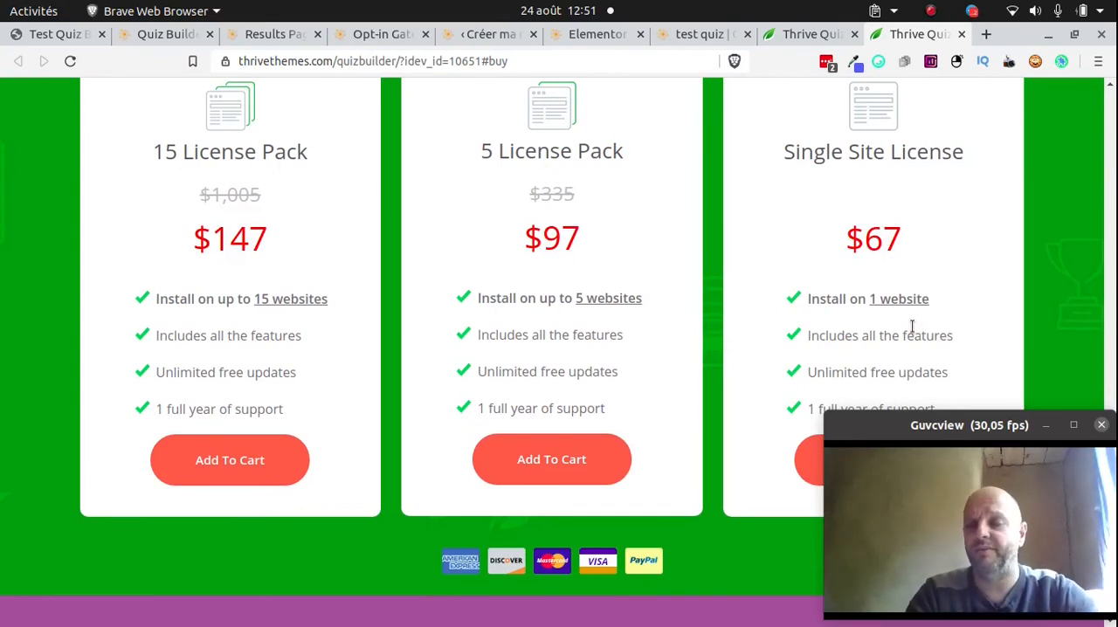
scroll(908, 320, down, 2)
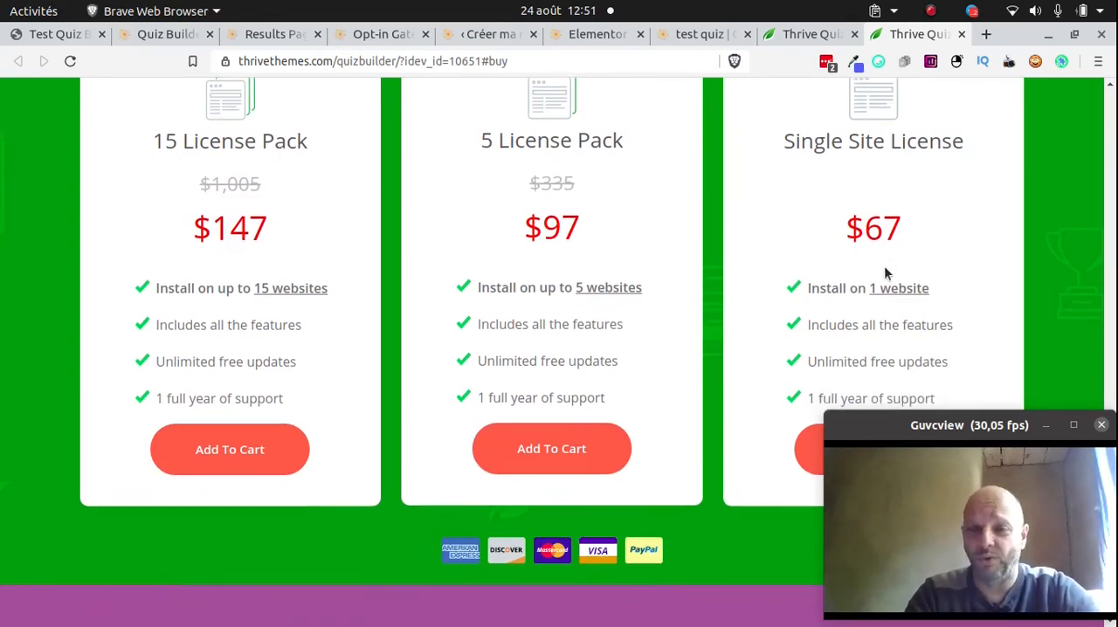
scroll(445, 220, up, 2)
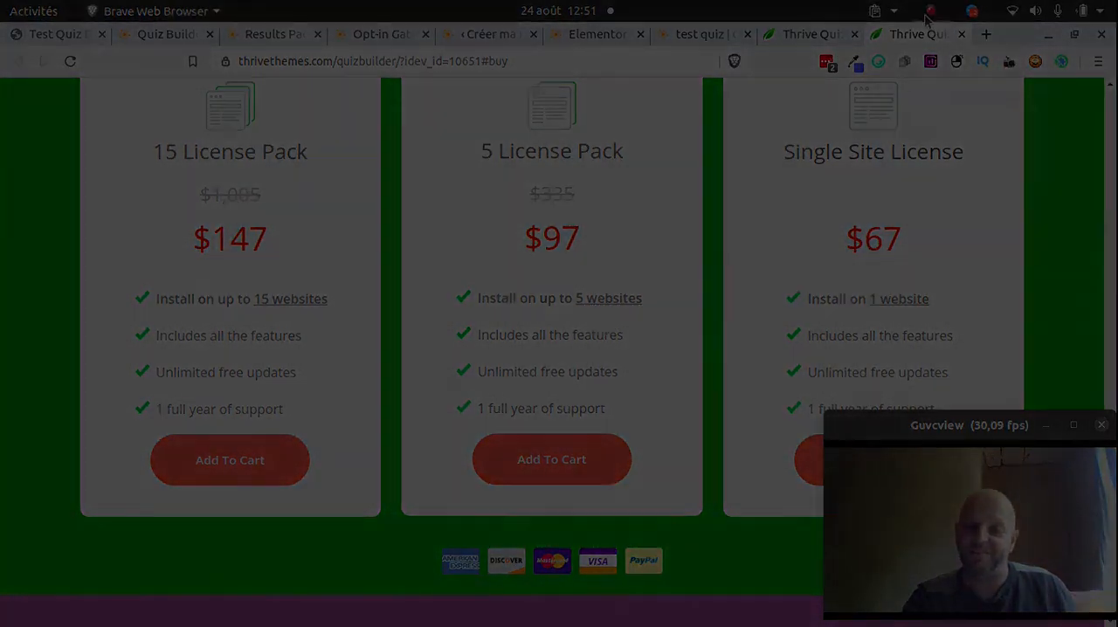
click(930, 12)
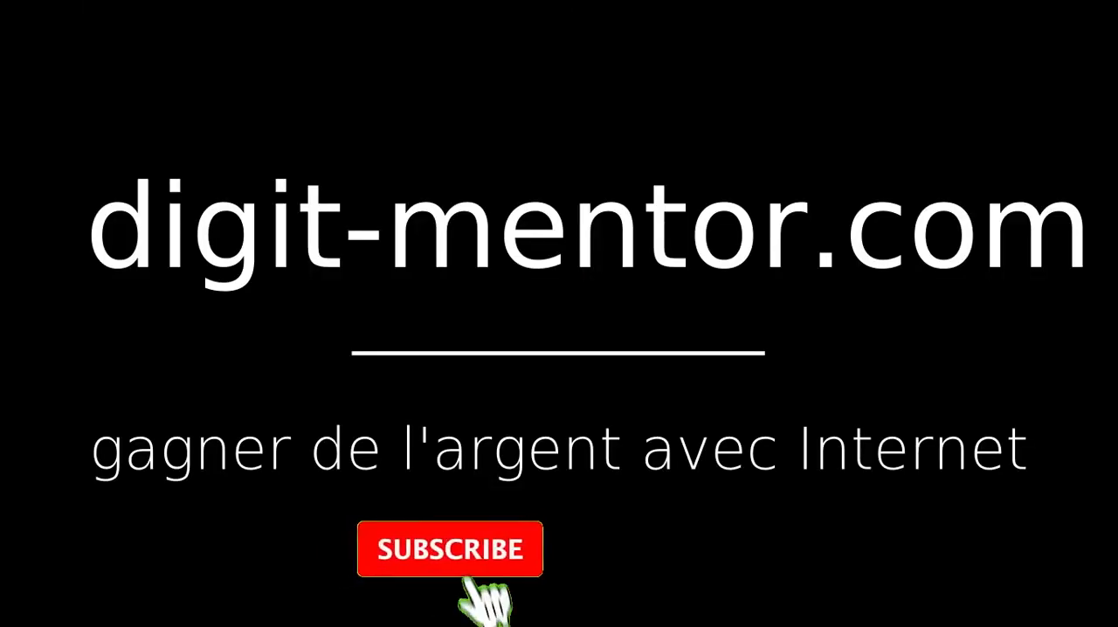